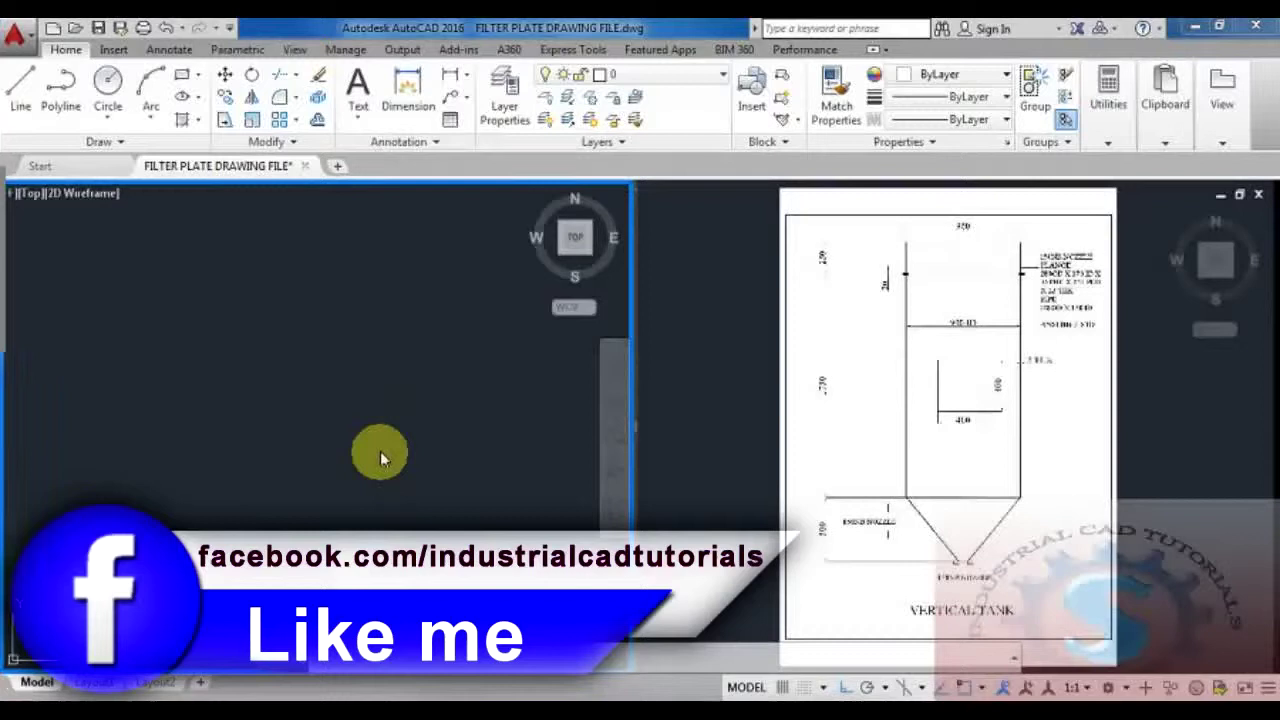
Zoom and pan the reference viewport to study the tank drawing
{"action": "left_click", "coordinate": [943, 420]}
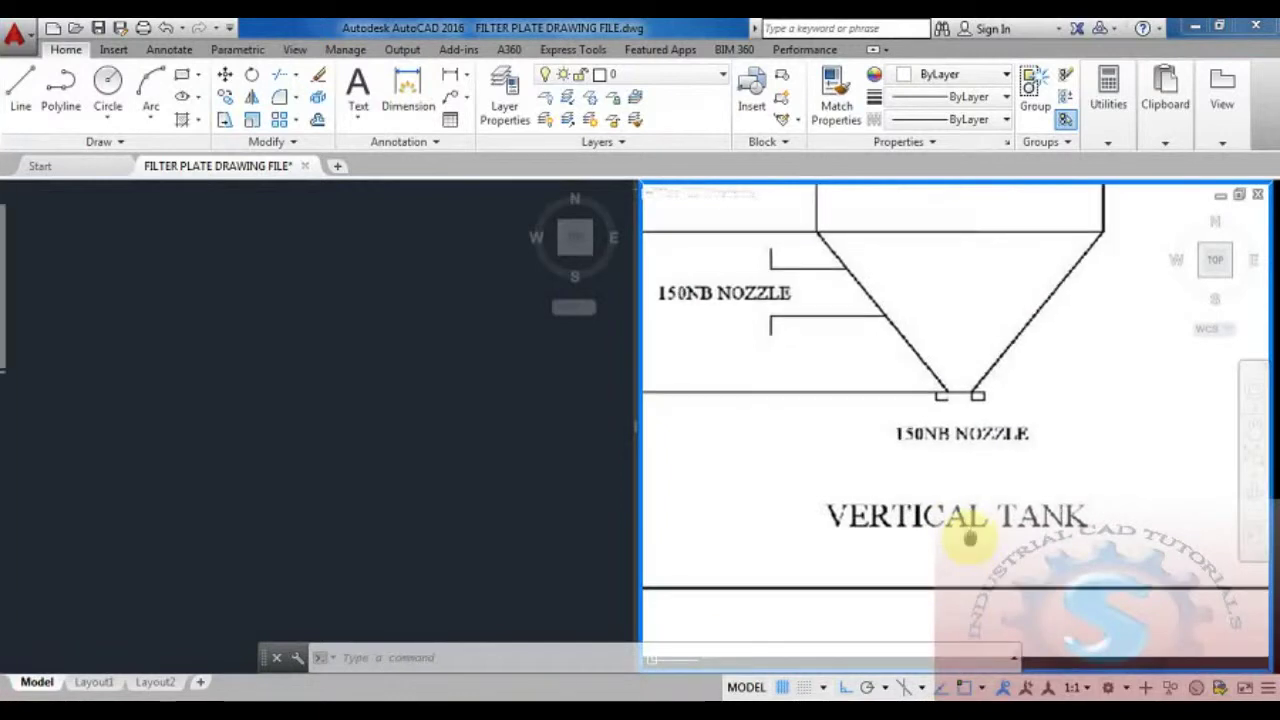
{"action": "scroll", "coordinate": [966, 525], "scroll_direction": "down", "scroll_amount": 5}
{"action": "scroll", "coordinate": [945, 495], "scroll_direction": "up", "scroll_amount": 5}
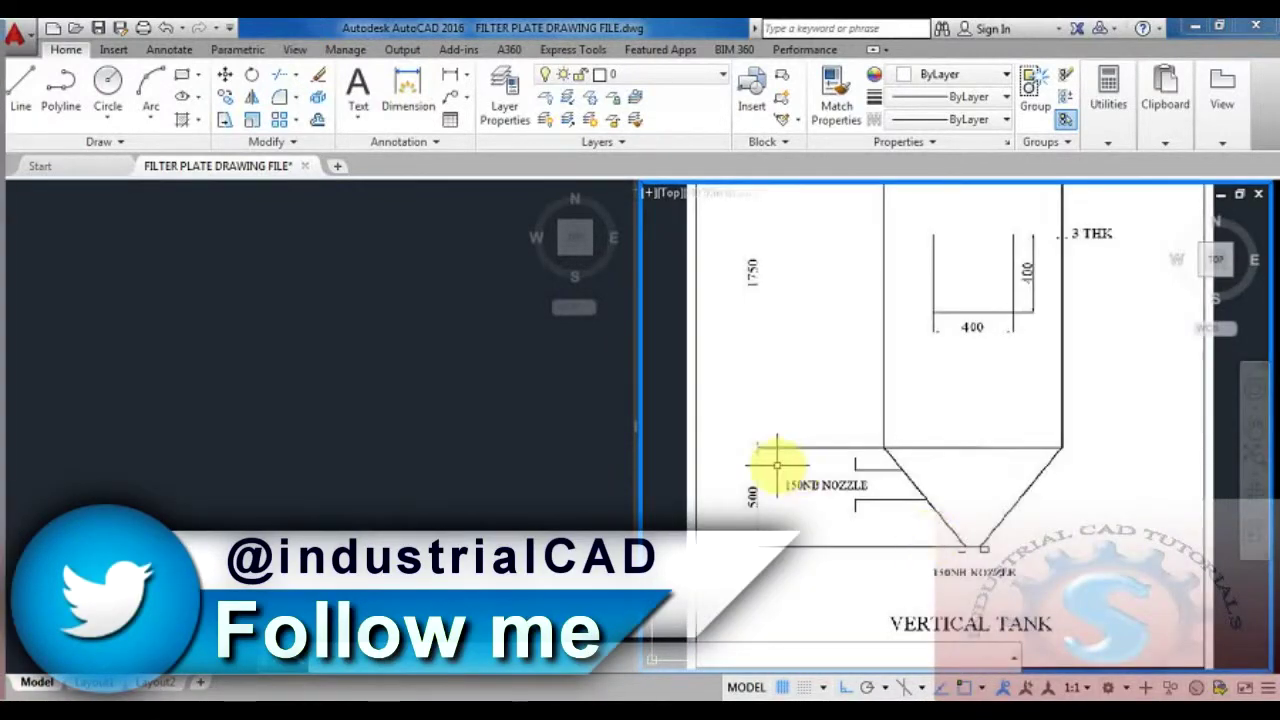
{"action": "scroll", "coordinate": [877, 386], "scroll_direction": "up", "scroll_amount": 2}
{"action": "middle_click_drag", "start_coordinate": [877, 386], "coordinate": [880, 466]}
{"action": "scroll", "coordinate": [930, 500], "scroll_direction": "down", "scroll_amount": 2}
{"action": "scroll", "coordinate": [928, 500], "scroll_direction": "up", "scroll_amount": 3}
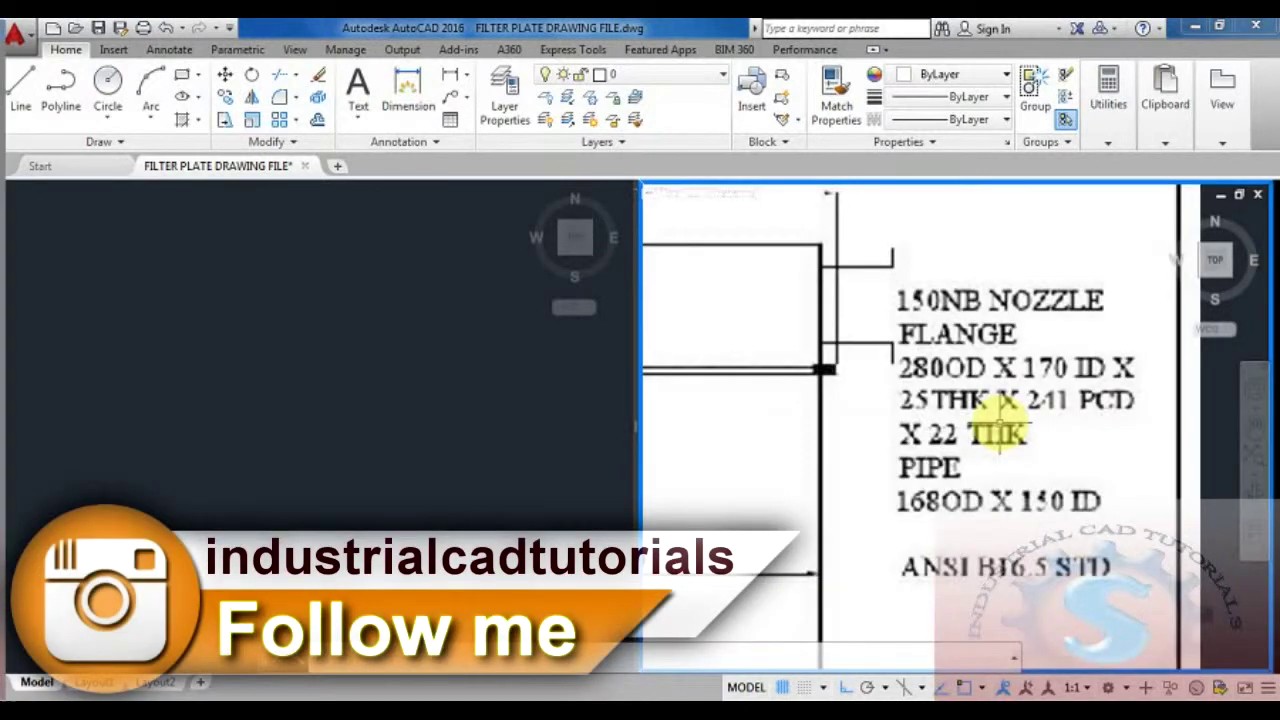
{"action": "scroll", "coordinate": [997, 418], "scroll_direction": "down", "scroll_amount": 8}
{"action": "scroll", "coordinate": [953, 425], "scroll_direction": "up", "scroll_amount": 5}
{"action": "scroll", "coordinate": [1000, 420], "scroll_direction": "down", "scroll_amount": 8}
{"action": "scroll", "coordinate": [1000, 434], "scroll_direction": "up", "scroll_amount": 5}
{"action": "scroll", "coordinate": [921, 353], "scroll_direction": "up", "scroll_amount": 3}
{"action": "scroll", "coordinate": [814, 414], "scroll_direction": "down", "scroll_amount": 4}
{"action": "scroll", "coordinate": [729, 420], "scroll_direction": "up", "scroll_amount": 5}
{"action": "scroll", "coordinate": [855, 437], "scroll_direction": "down", "scroll_amount": 5}
{"action": "mouse_move", "coordinate": [855, 437]}
{"action": "middle_mouse_down"}
{"action": "mouse_move", "coordinate": [871, 357]}
{"action": "mouse_move", "coordinate": [908, 371]}
{"action": "mouse_move", "coordinate": [920, 455]}
{"action": "mouse_move", "coordinate": [926, 429]}
{"action": "middle_mouse_up"}
{"action": "scroll", "coordinate": [871, 340], "scroll_direction": "down", "scroll_amount": 3}
{"action": "scroll", "coordinate": [920, 443], "scroll_direction": "up", "scroll_amount": 2}
{"action": "scroll", "coordinate": [920, 449], "scroll_direction": "down", "scroll_amount": 2}
{"action": "scroll", "coordinate": [926, 428], "scroll_direction": "up", "scroll_amount": 2}
{"action": "scroll", "coordinate": [926, 428], "scroll_direction": "down", "scroll_amount": 2}
{"action": "scroll", "coordinate": [926, 428], "scroll_direction": "up", "scroll_amount": 2}
{"action": "scroll", "coordinate": [926, 428], "scroll_direction": "down", "scroll_amount": 2}
{"action": "scroll", "coordinate": [926, 428], "scroll_direction": "up", "scroll_amount": 2}
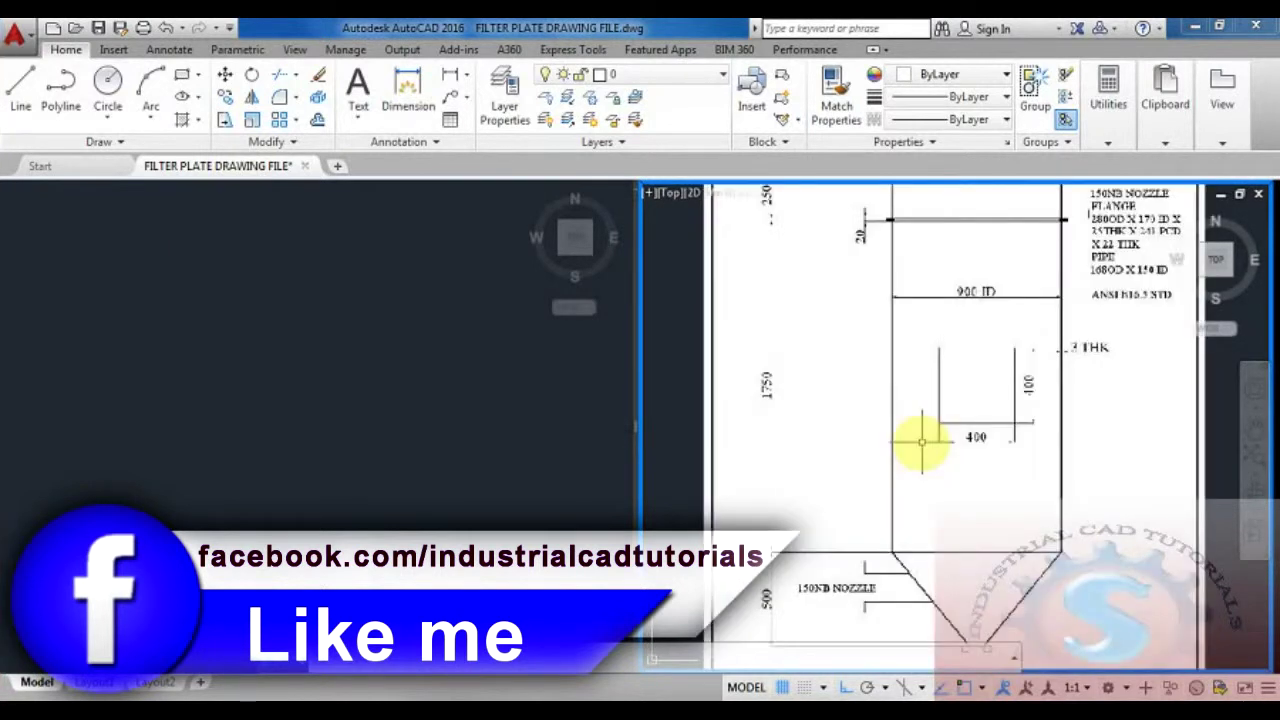
{"action": "scroll", "coordinate": [914, 434], "scroll_direction": "down", "scroll_amount": 2}
{"action": "middle_click_drag", "start_coordinate": [914, 437], "coordinate": [920, 431]}
{"action": "scroll", "coordinate": [920, 428], "scroll_direction": "up", "scroll_amount": 2}
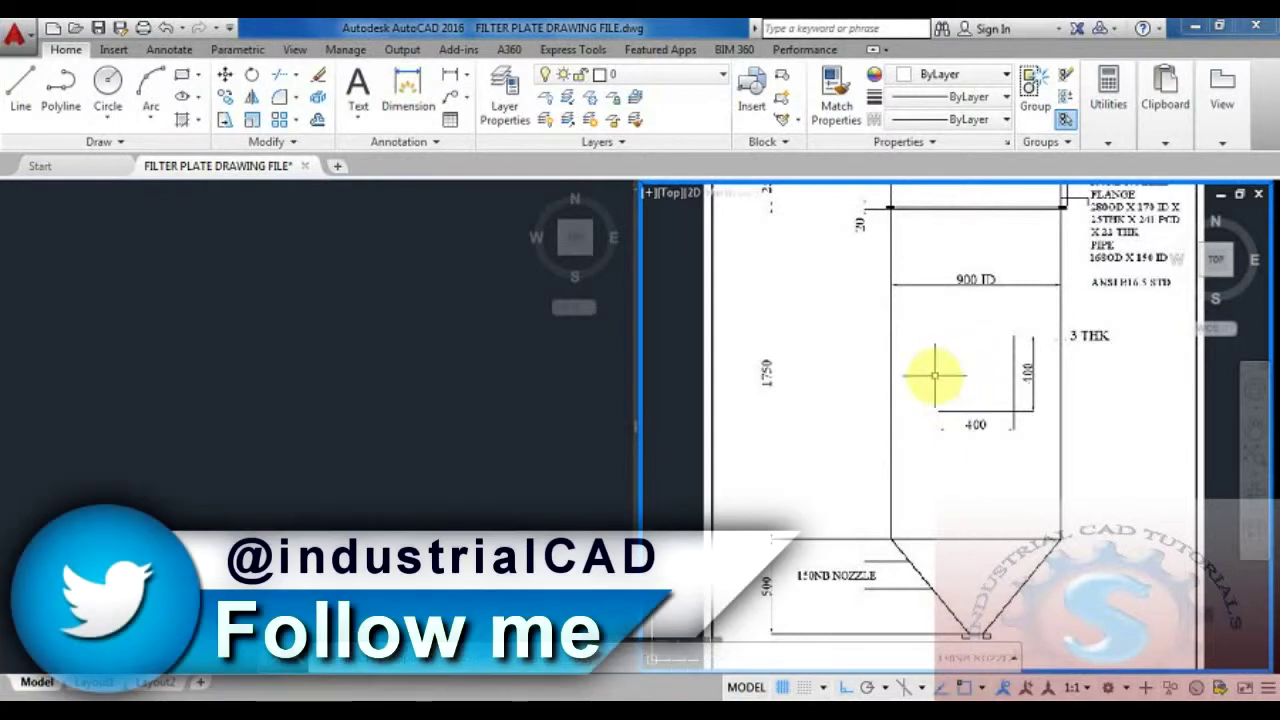
{"action": "scroll", "coordinate": [819, 363], "scroll_direction": "down", "scroll_amount": 3}
{"action": "scroll", "coordinate": [809, 417], "scroll_direction": "up", "scroll_amount": 4}
{"action": "middle_click_drag", "start_coordinate": [883, 429], "coordinate": [914, 391]}
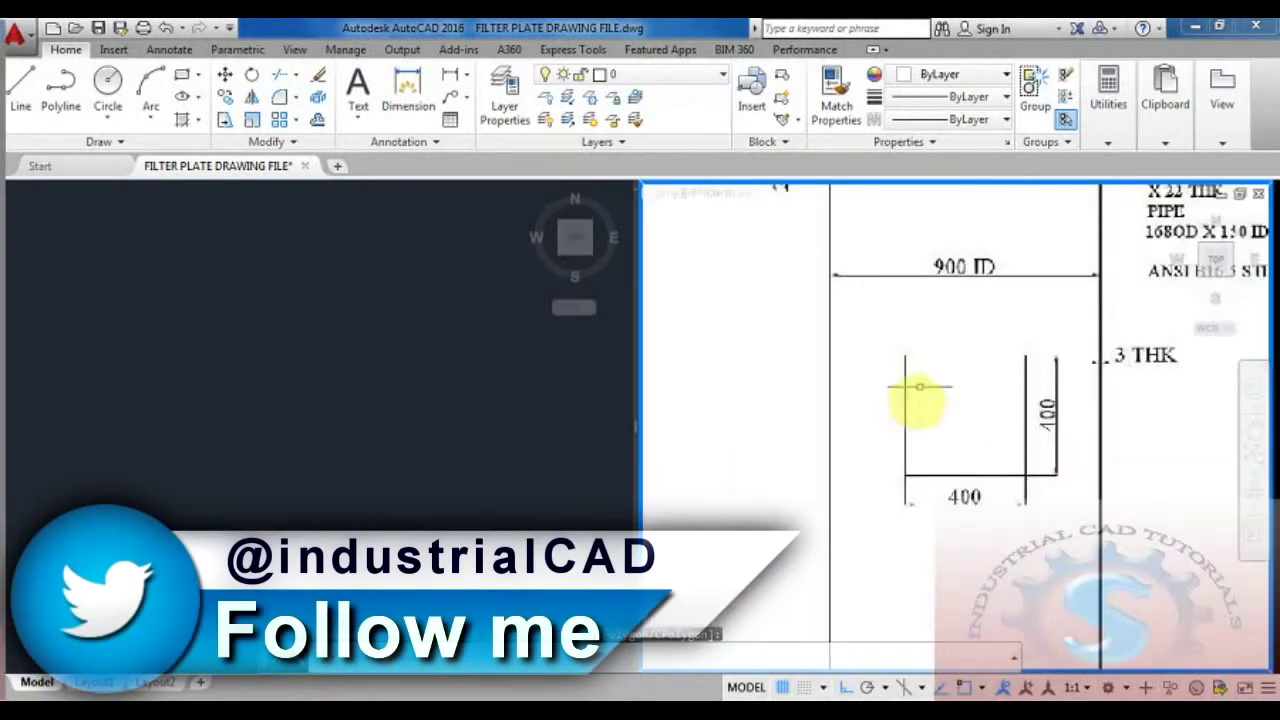
{"action": "scroll", "coordinate": [893, 388], "scroll_direction": "down", "scroll_amount": 1}
{"action": "scroll", "coordinate": [895, 398], "scroll_direction": "up", "scroll_amount": 3}
{"action": "scroll", "coordinate": [885, 450], "scroll_direction": "down", "scroll_amount": 5}
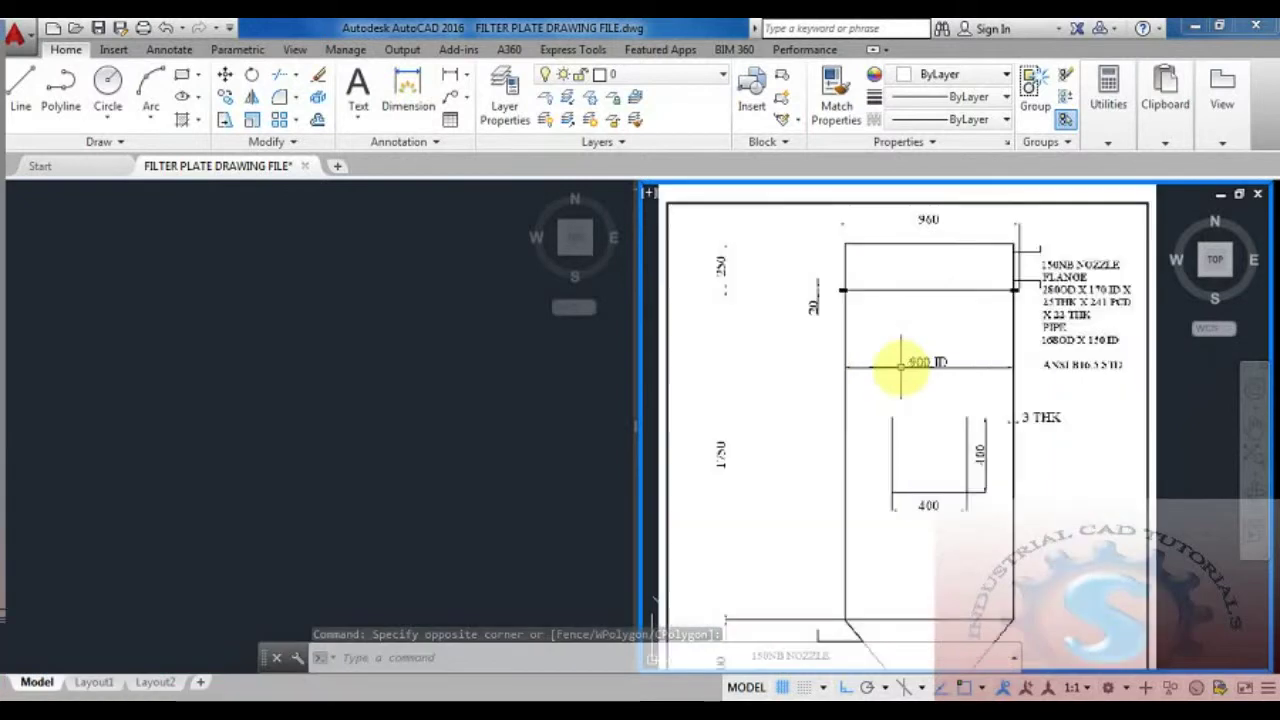
{"action": "scroll", "coordinate": [906, 375], "scroll_direction": "up", "scroll_amount": 4}
{"action": "scroll", "coordinate": [904, 392], "scroll_direction": "down", "scroll_amount": 4}
{"action": "scroll", "coordinate": [777, 446], "scroll_direction": "up", "scroll_amount": 4}
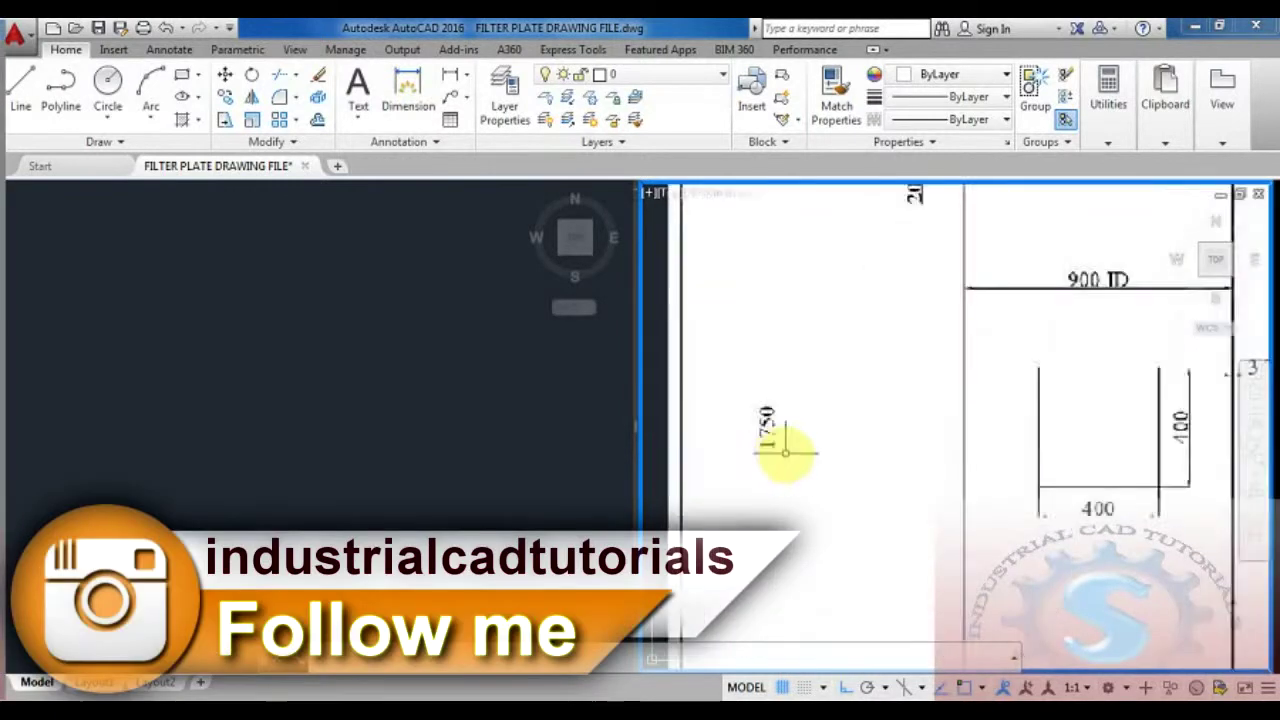
{"action": "scroll", "coordinate": [755, 440], "scroll_direction": "down", "scroll_amount": 4}
{"action": "scroll", "coordinate": [794, 420], "scroll_direction": "up", "scroll_amount": 4}
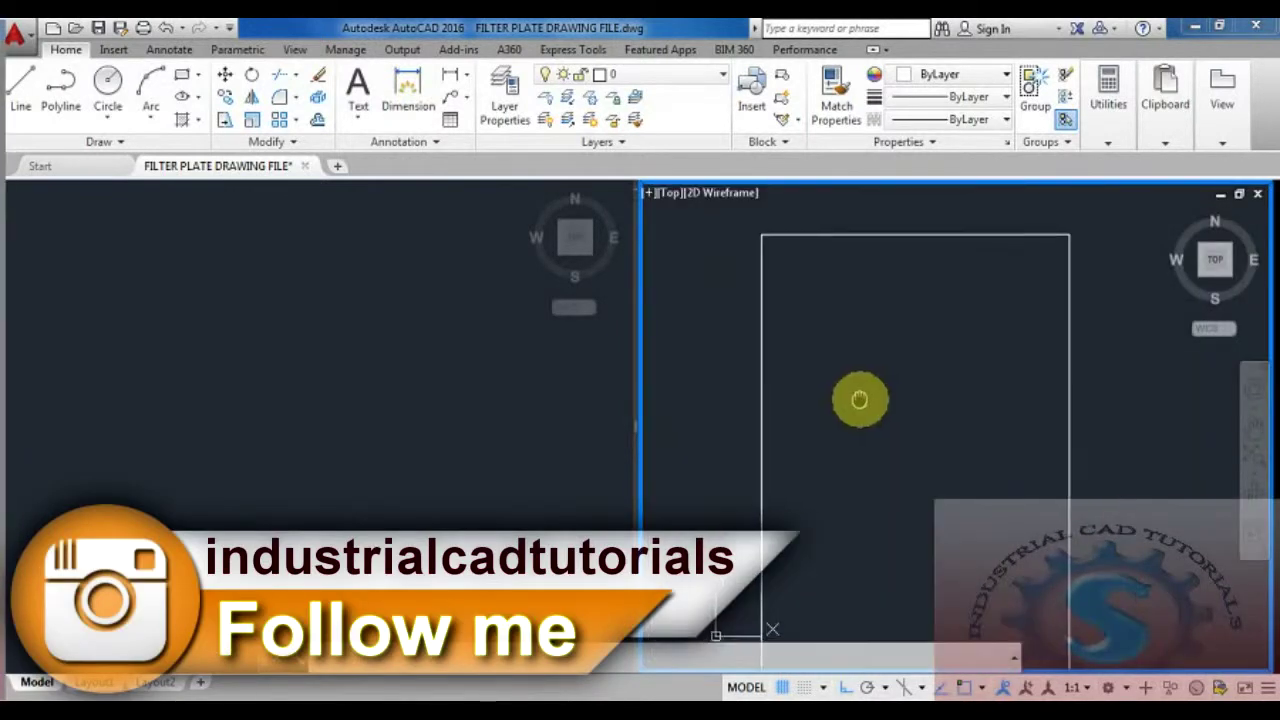
Draw the vertical shell line in the left working viewport
{"action": "left_click", "coordinate": [263, 409]}
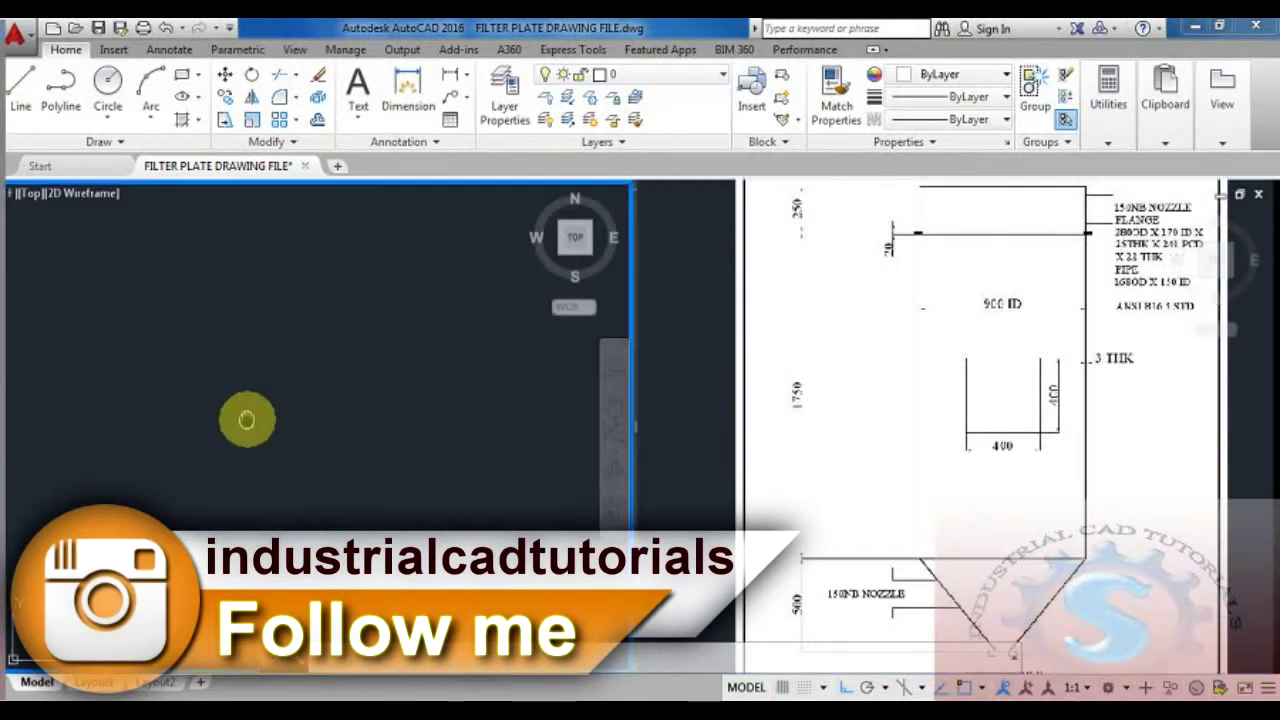
{"action": "key", "text": "Escape"}
{"action": "key", "text": "Escape"}
{"action": "type", "text": "l"}
{"action": "key", "text": "Return"}
{"action": "left_click", "coordinate": [214, 276]}
{"action": "type", "text": "1"}
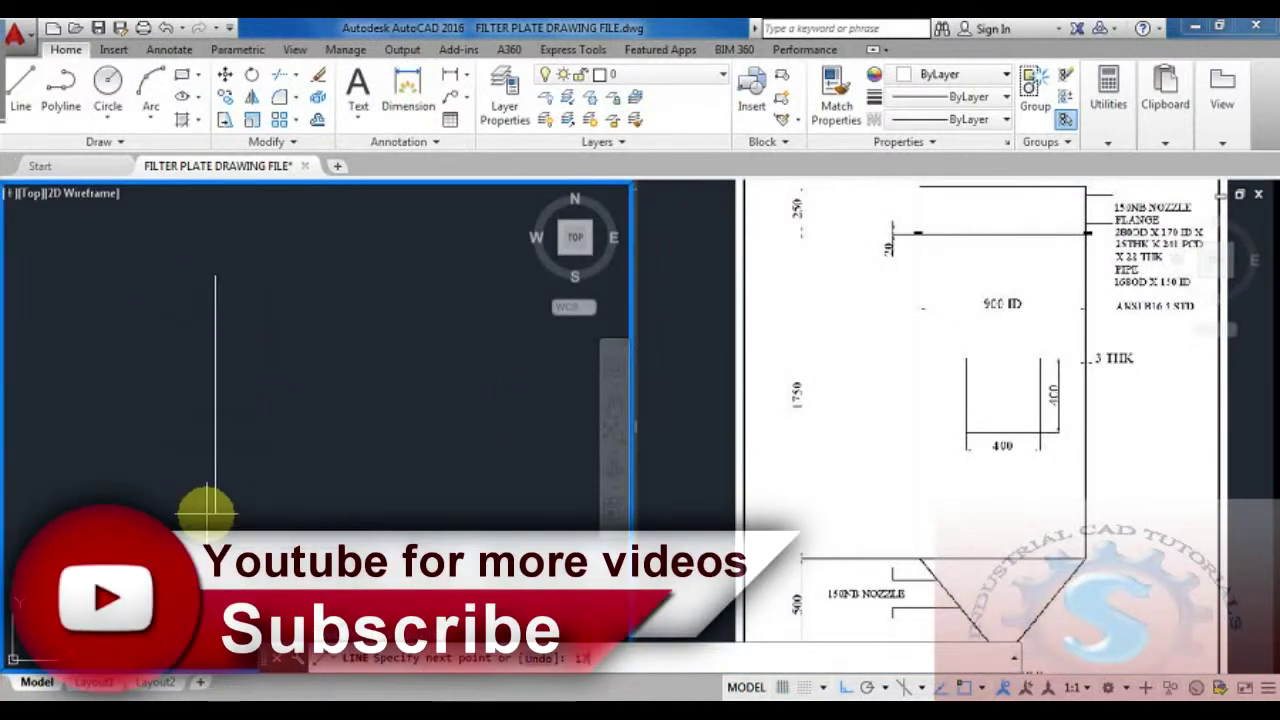
{"action": "key", "text": "Return"}
{"action": "mouse_move", "coordinate": [266, 496]}
{"action": "middle_mouse_down"}
{"action": "mouse_move", "coordinate": [354, 457]}
{"action": "mouse_move", "coordinate": [294, 403]}
{"action": "mouse_move", "coordinate": [290, 433]}
{"action": "middle_mouse_up"}
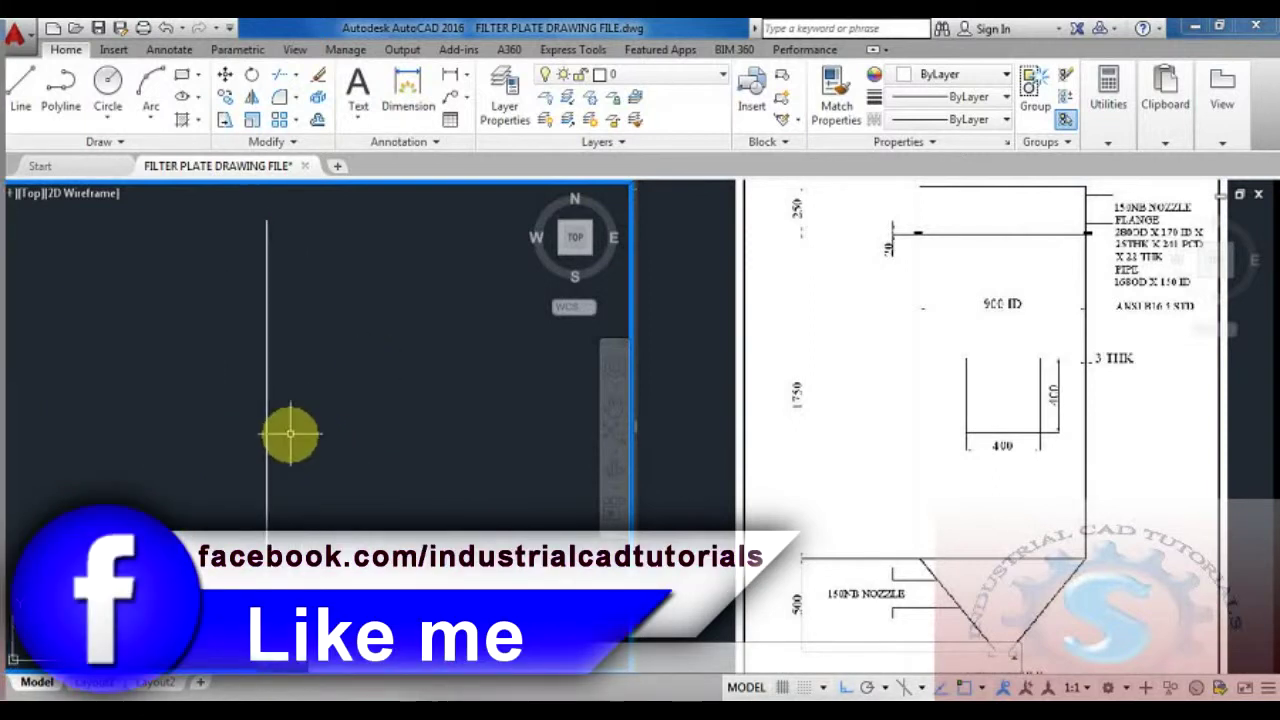
Dimension the line as 1750 and bring up the Dimension Style Manager
{"action": "left_click", "coordinate": [450, 78]}
{"action": "left_click", "coordinate": [276, 300]}
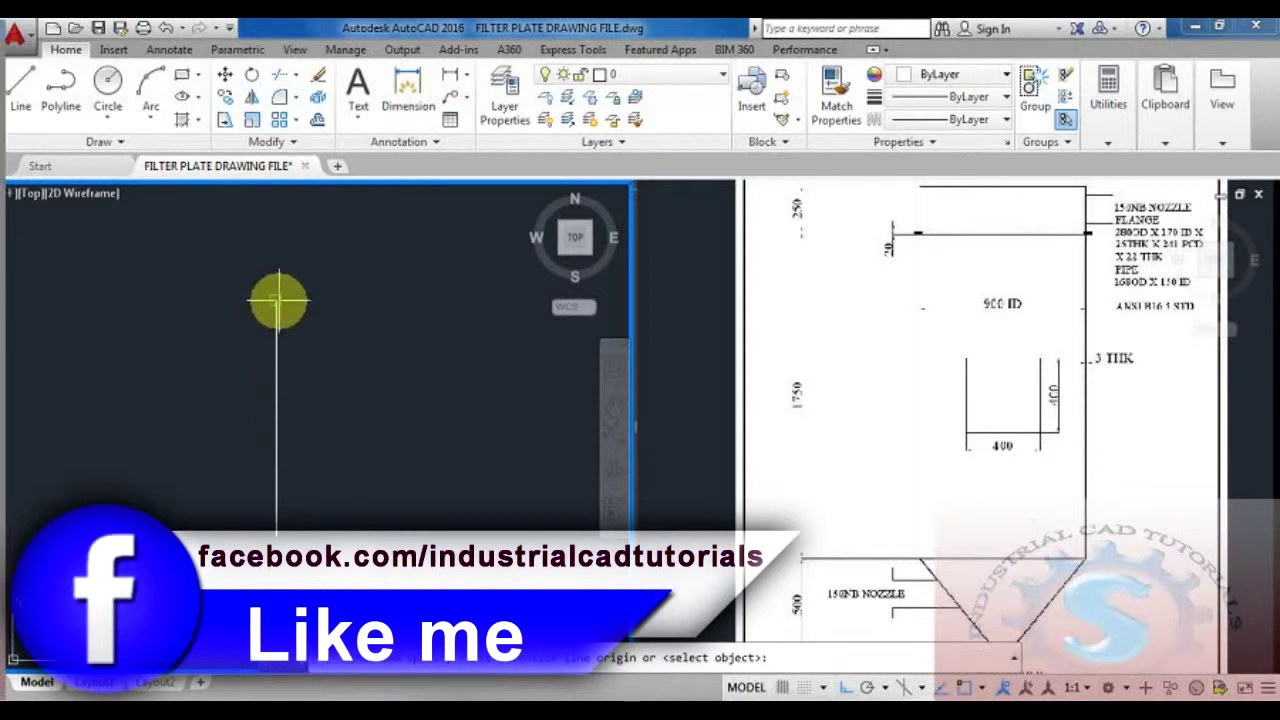
{"action": "left_click", "coordinate": [277, 528]}
{"action": "left_click", "coordinate": [228, 520]}
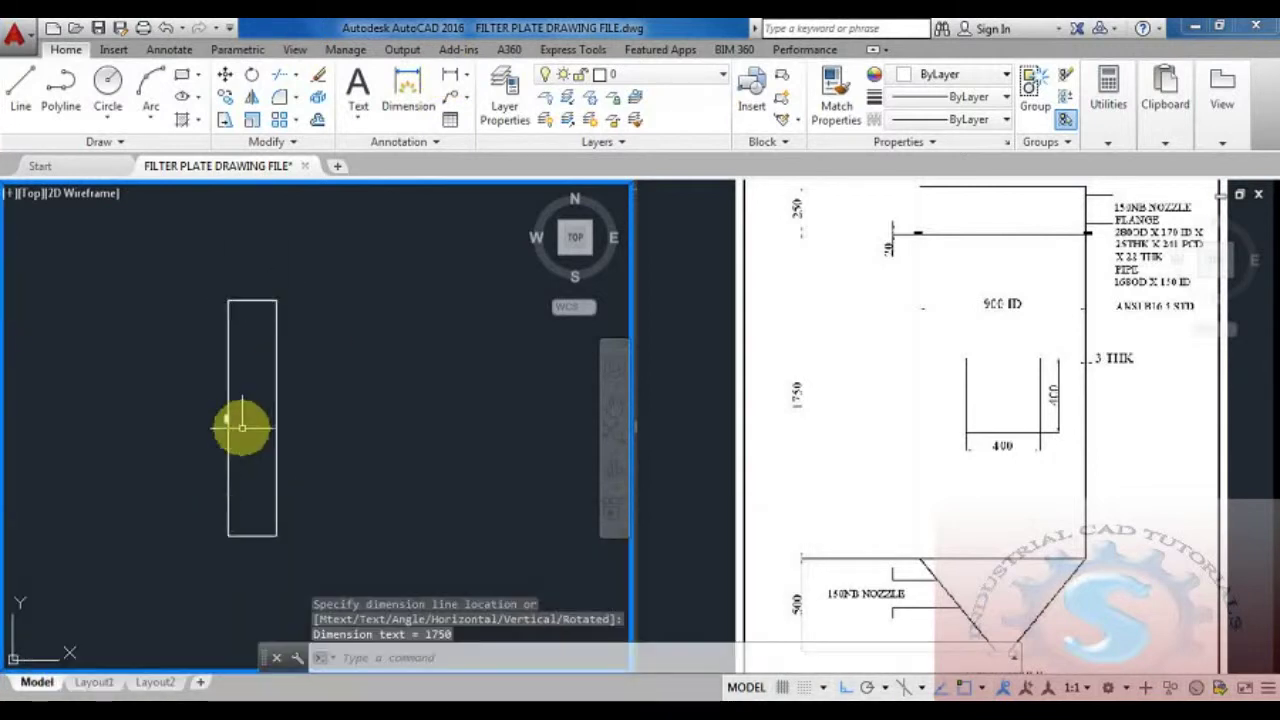
{"action": "scroll", "coordinate": [232, 424], "scroll_direction": "down", "scroll_amount": 2}
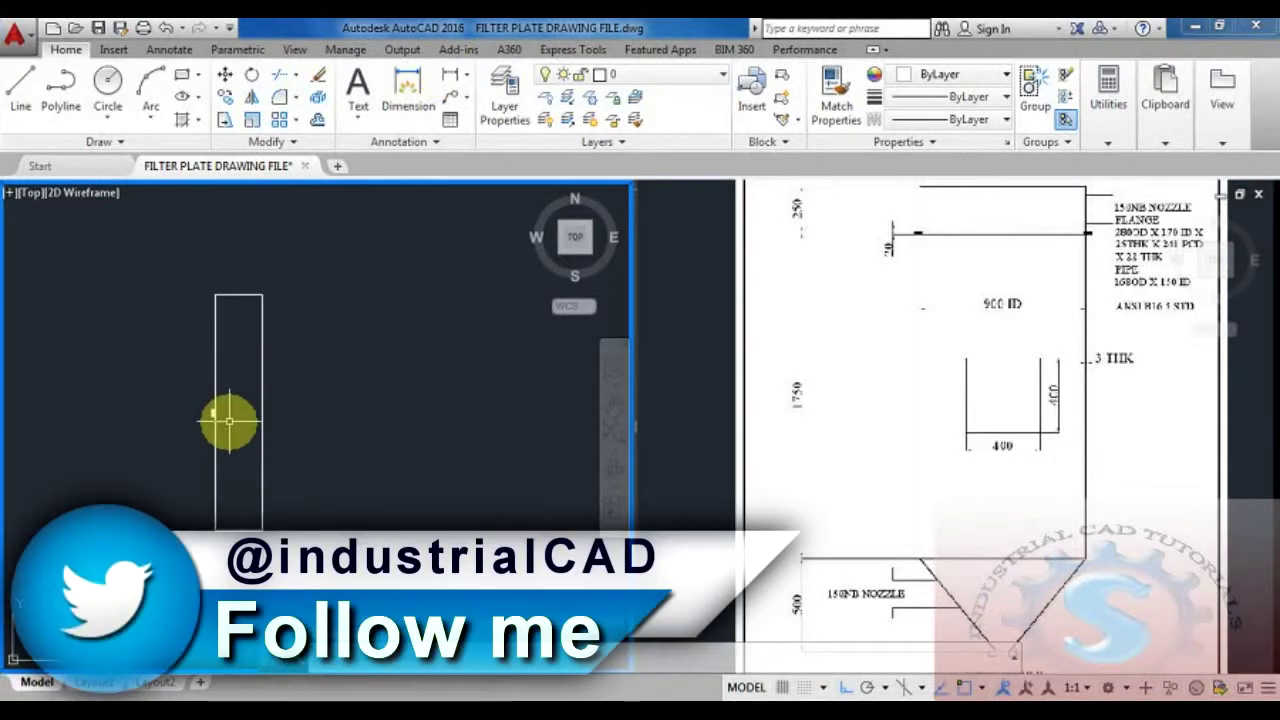
{"action": "type", "text": "d"}
{"action": "key", "text": "Return"}
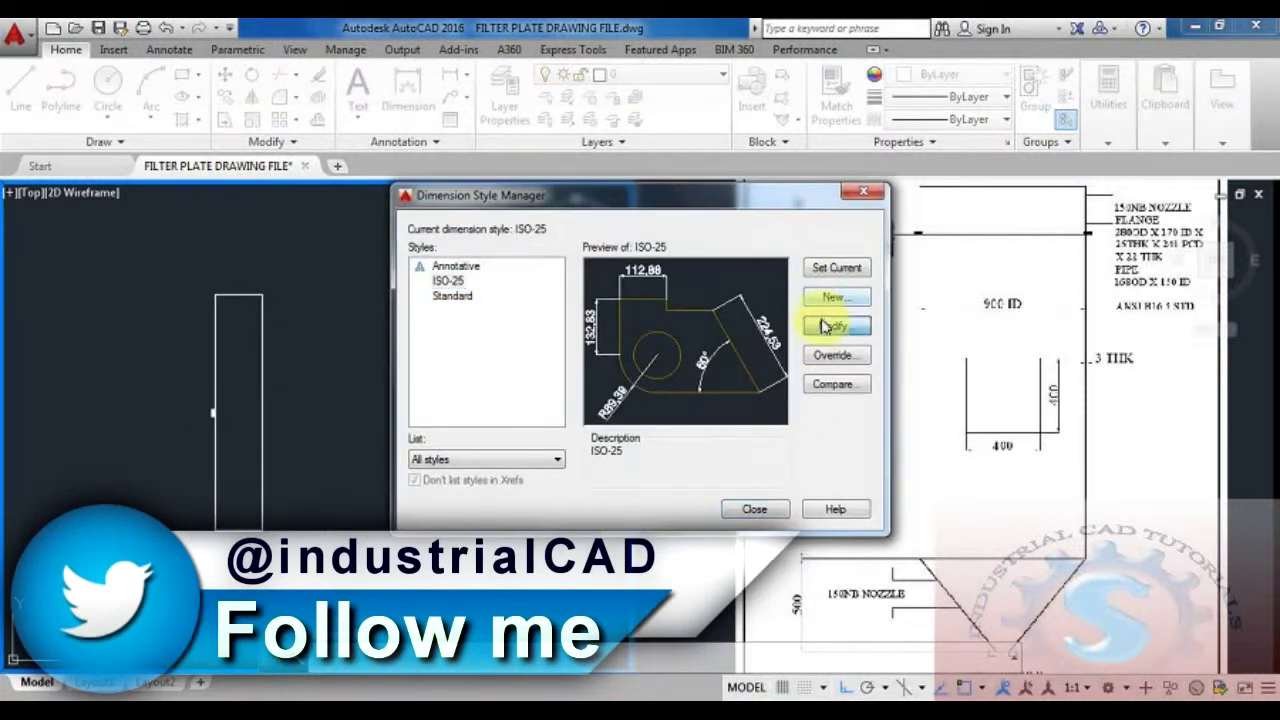
Set the ISO-25 dimension style's text height to 40
{"action": "left_click", "coordinate": [822, 326]}
{"action": "double_click", "coordinate": [425, 348]}
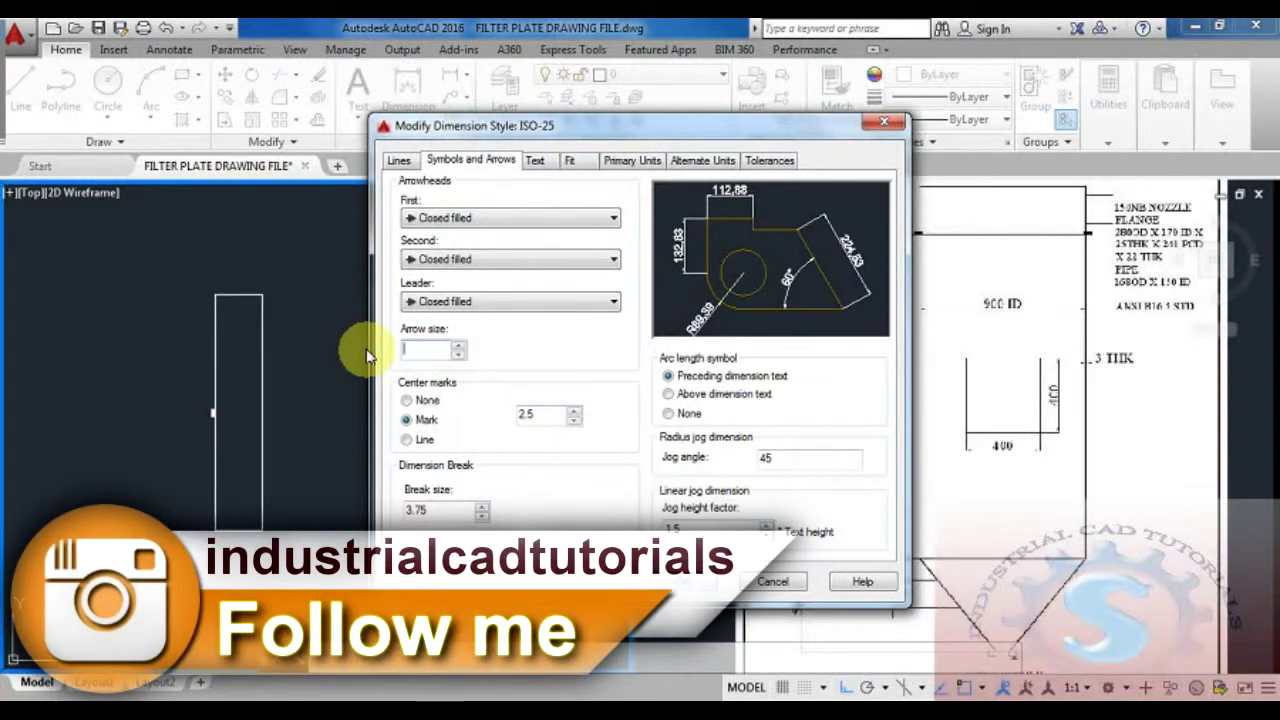
{"action": "left_click", "coordinate": [535, 161]}
{"action": "double_click", "coordinate": [580, 295]}
{"action": "key", "text": "BackSpace"}
{"action": "type", "text": "40"}
{"action": "left_click", "coordinate": [683, 581]}
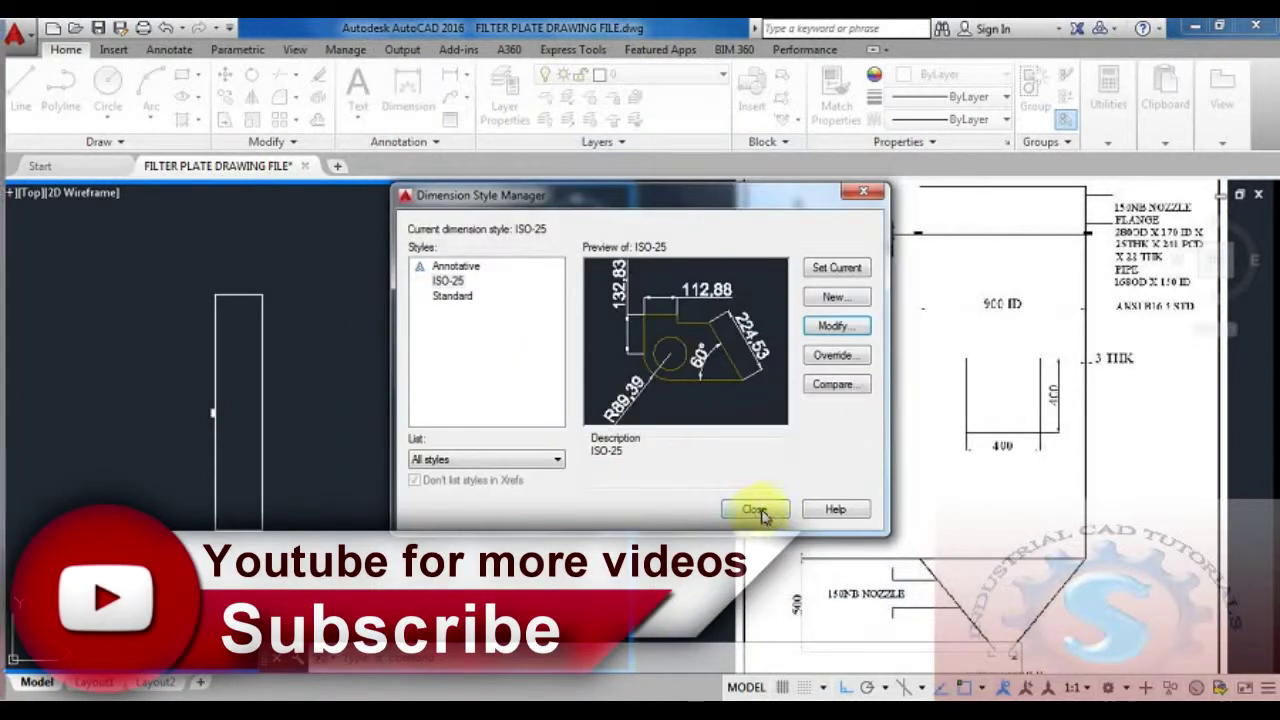
{"action": "left_click", "coordinate": [757, 510]}
Reopen the ISO-25 dimension style, modify it again and confirm the changes
{"action": "mouse_move", "coordinate": [286, 371]}
{"action": "middle_mouse_down"}
{"action": "mouse_move", "coordinate": [350, 372]}
{"action": "mouse_move", "coordinate": [209, 443]}
{"action": "mouse_move", "coordinate": [164, 447]}
{"action": "middle_mouse_up"}
{"action": "scroll", "coordinate": [350, 372], "scroll_direction": "up", "scroll_amount": 2}
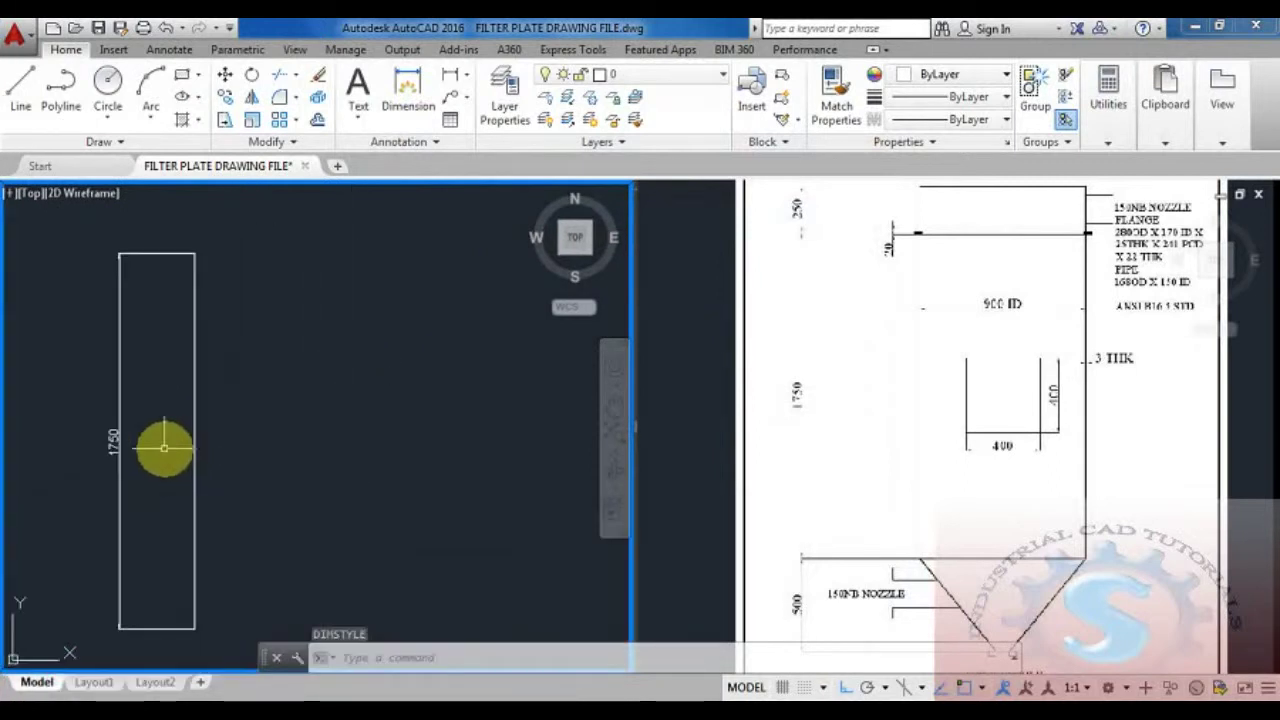
{"action": "key", "text": "Escape"}
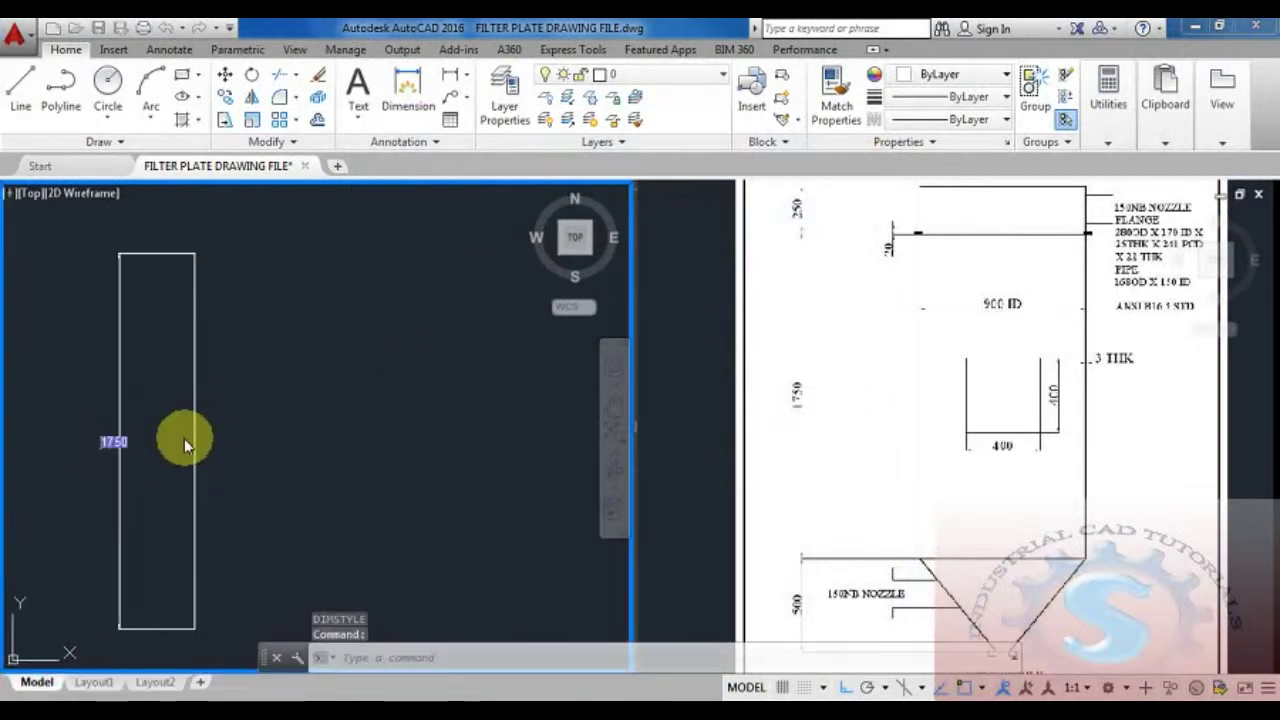
{"action": "left_click", "coordinate": [286, 429]}
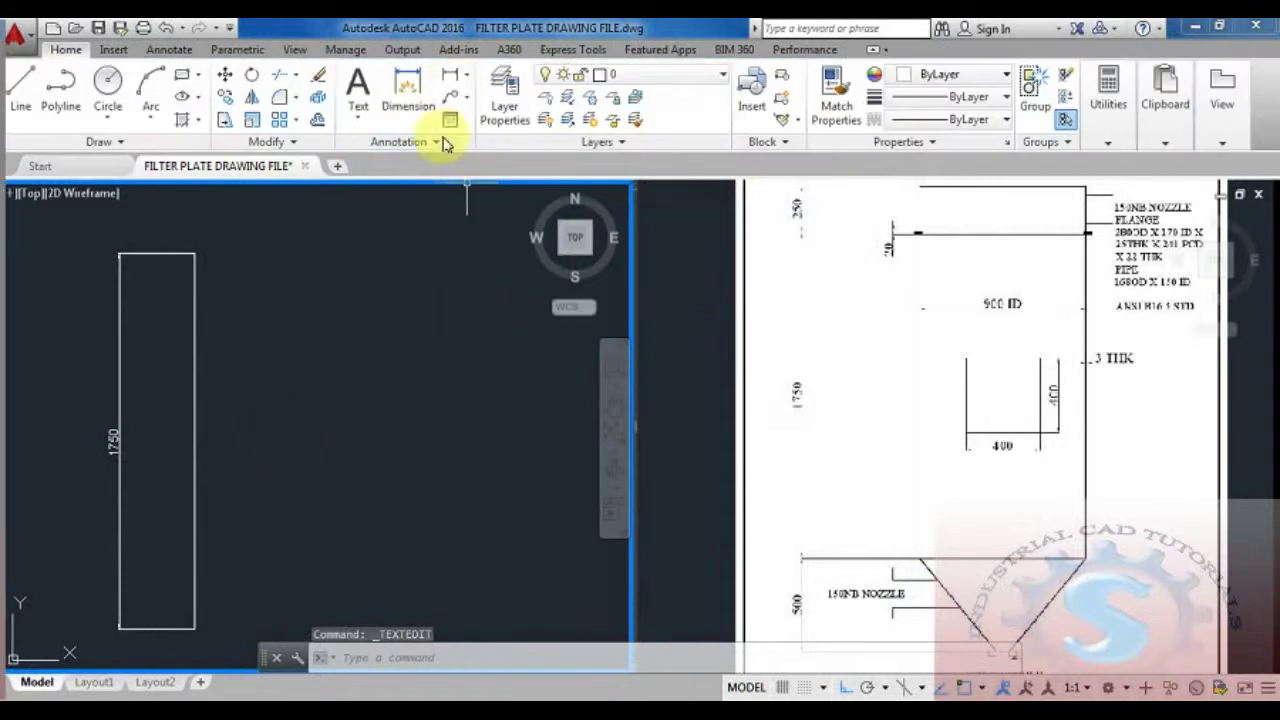
{"action": "type", "text": "d"}
{"action": "key", "text": "Return"}
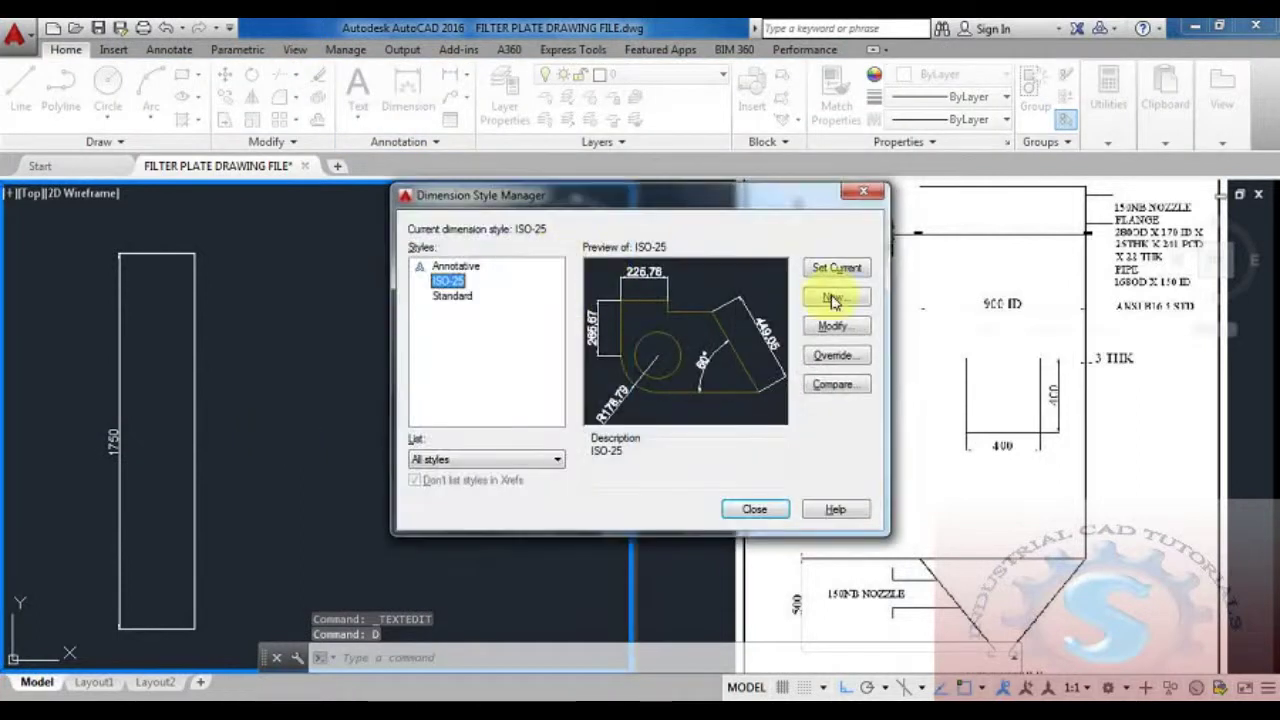
{"action": "left_click", "coordinate": [835, 327]}
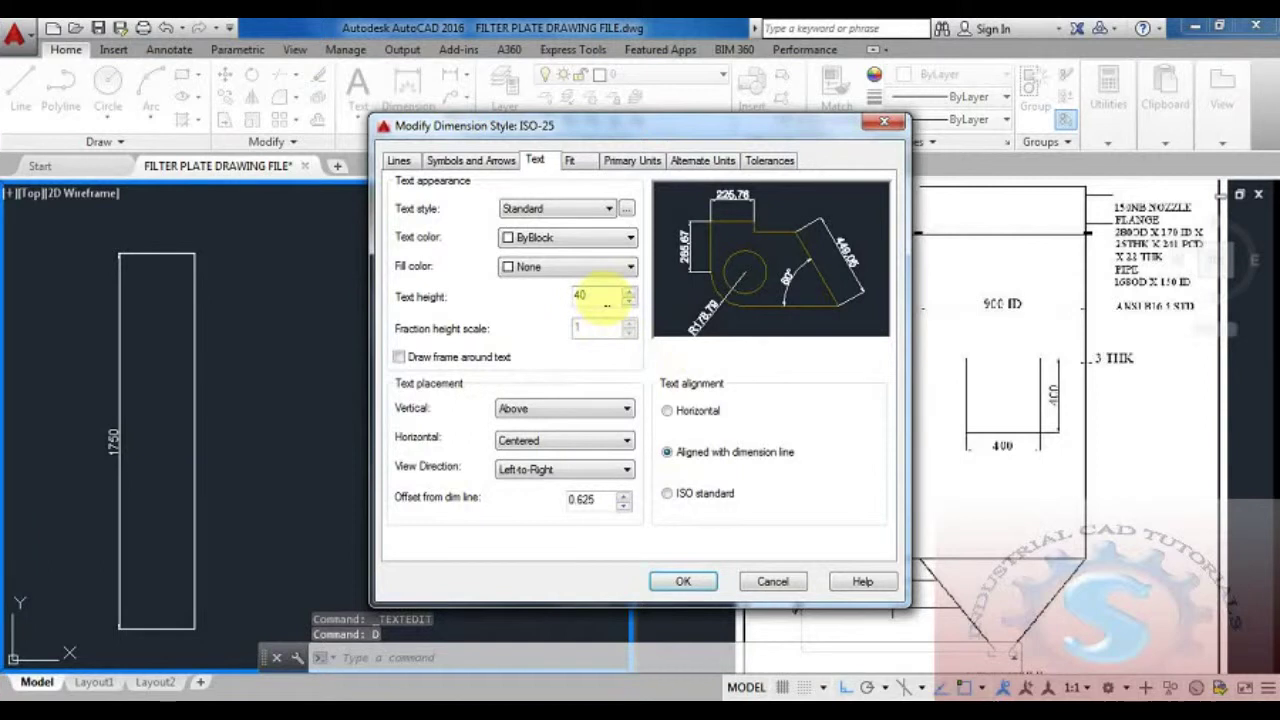
{"action": "left_click", "coordinate": [683, 581]}
{"action": "left_click", "coordinate": [753, 507]}
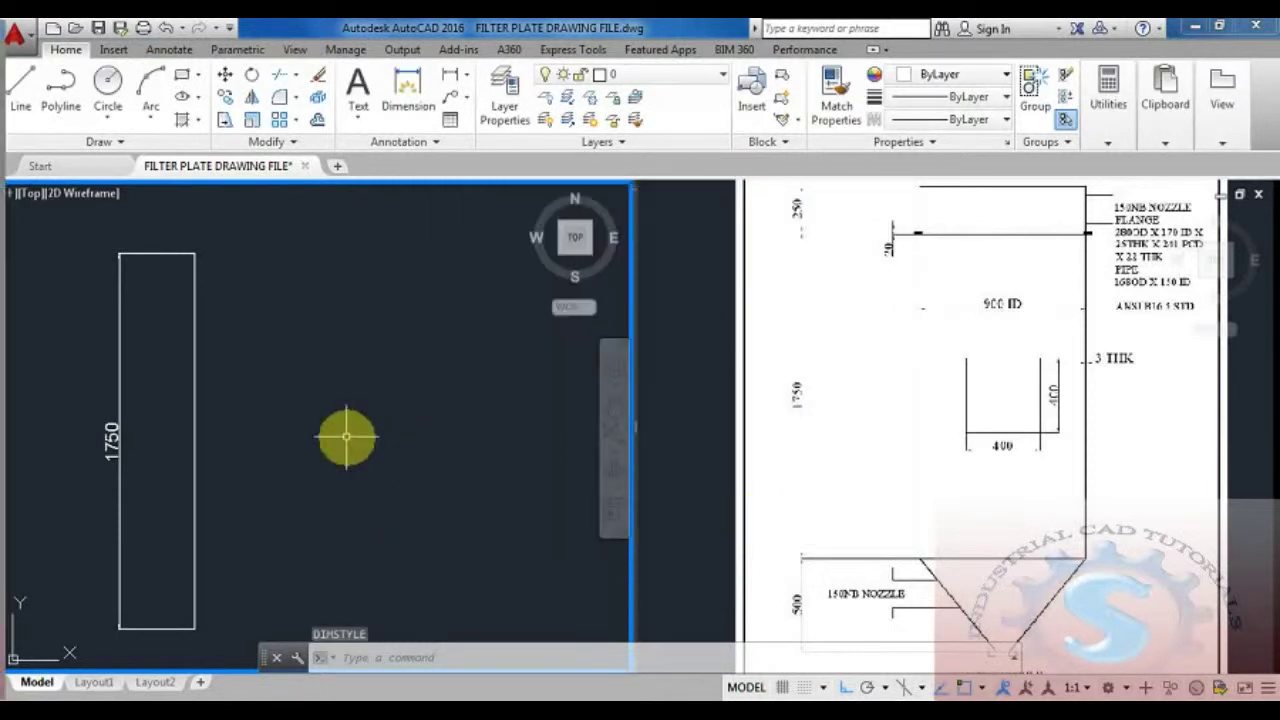
Start and cancel a linear dimension while repositioning the drawing
{"action": "mouse_move", "coordinate": [346, 431]}
{"action": "middle_mouse_down"}
{"action": "mouse_move", "coordinate": [378, 409]}
{"action": "mouse_move", "coordinate": [374, 421]}
{"action": "middle_mouse_up"}
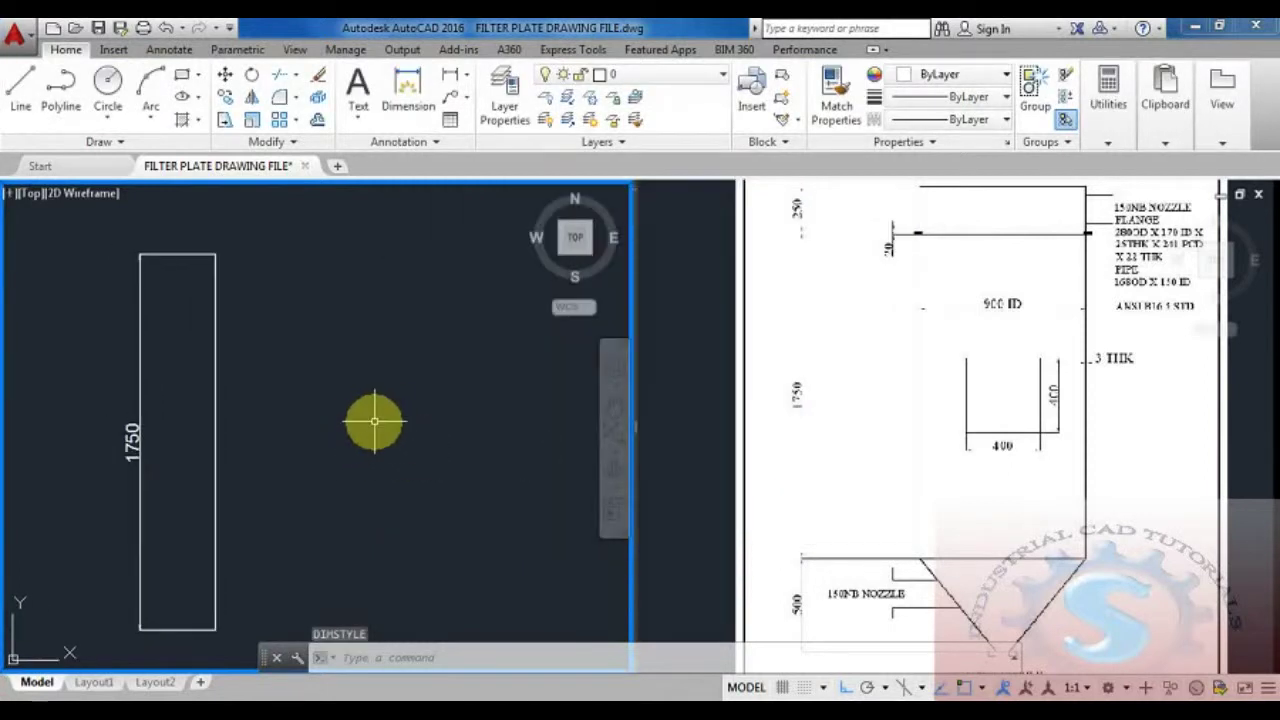
{"action": "left_click", "coordinate": [455, 77]}
{"action": "left_click", "coordinate": [325, 468]}
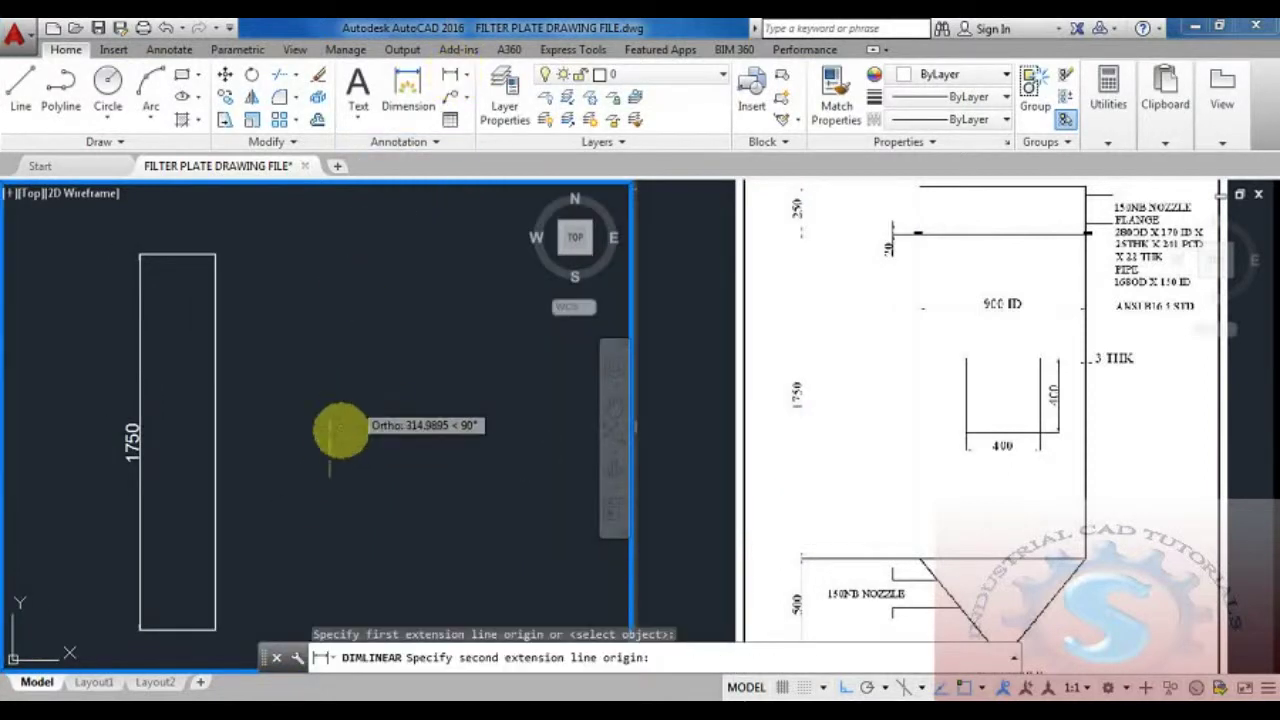
{"action": "key", "text": "Escape"}
{"action": "middle_click_drag", "start_coordinate": [387, 399], "coordinate": [393, 374]}
{"action": "key", "text": "Escape"}
{"action": "key", "text": "Escape"}
Draw a 900 horizontal and 1750 vertical line to close the shell outline
{"action": "type", "text": "l"}
{"action": "key", "text": "Return"}
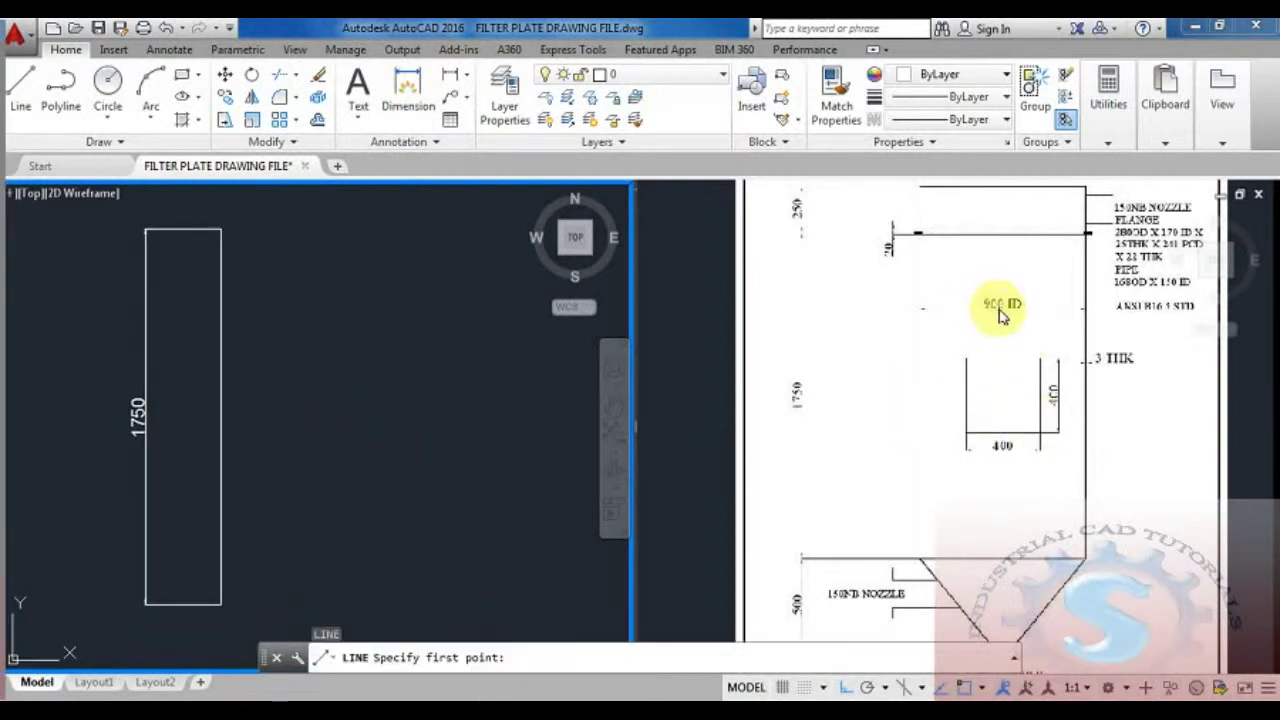
{"action": "left_click", "coordinate": [221, 603]}
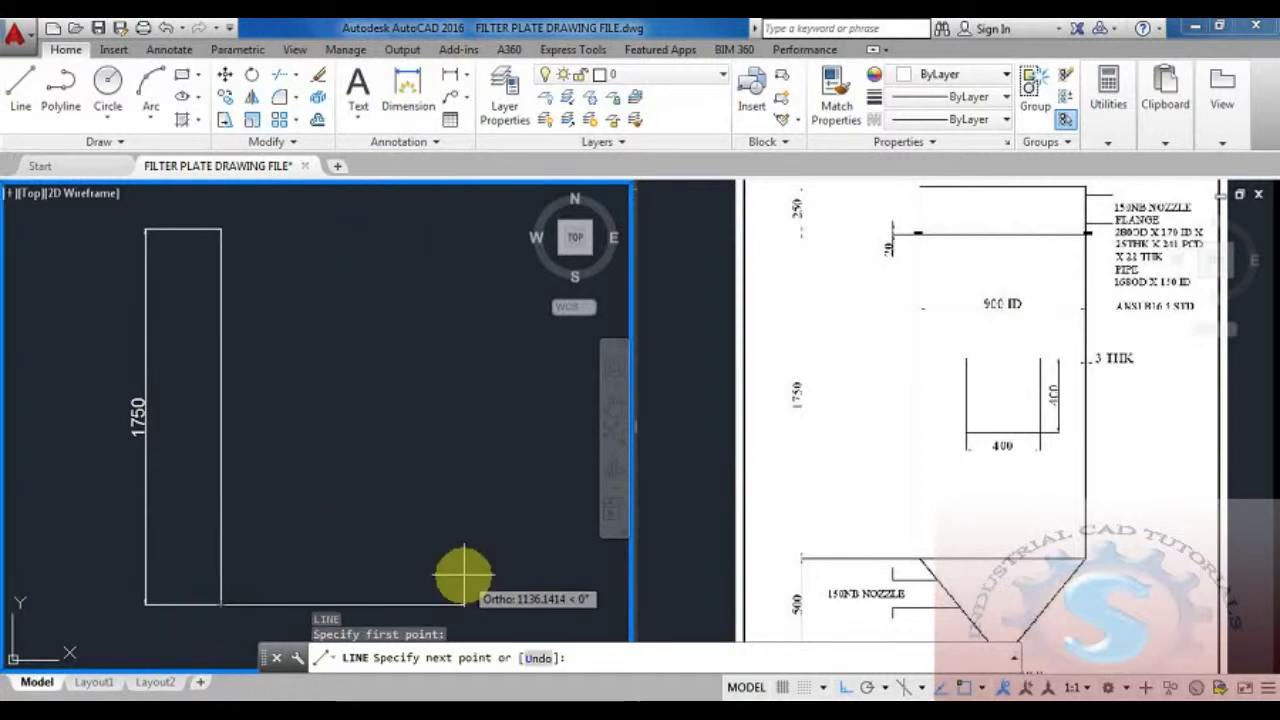
{"action": "type", "text": "900"}
{"action": "key", "text": "Return"}
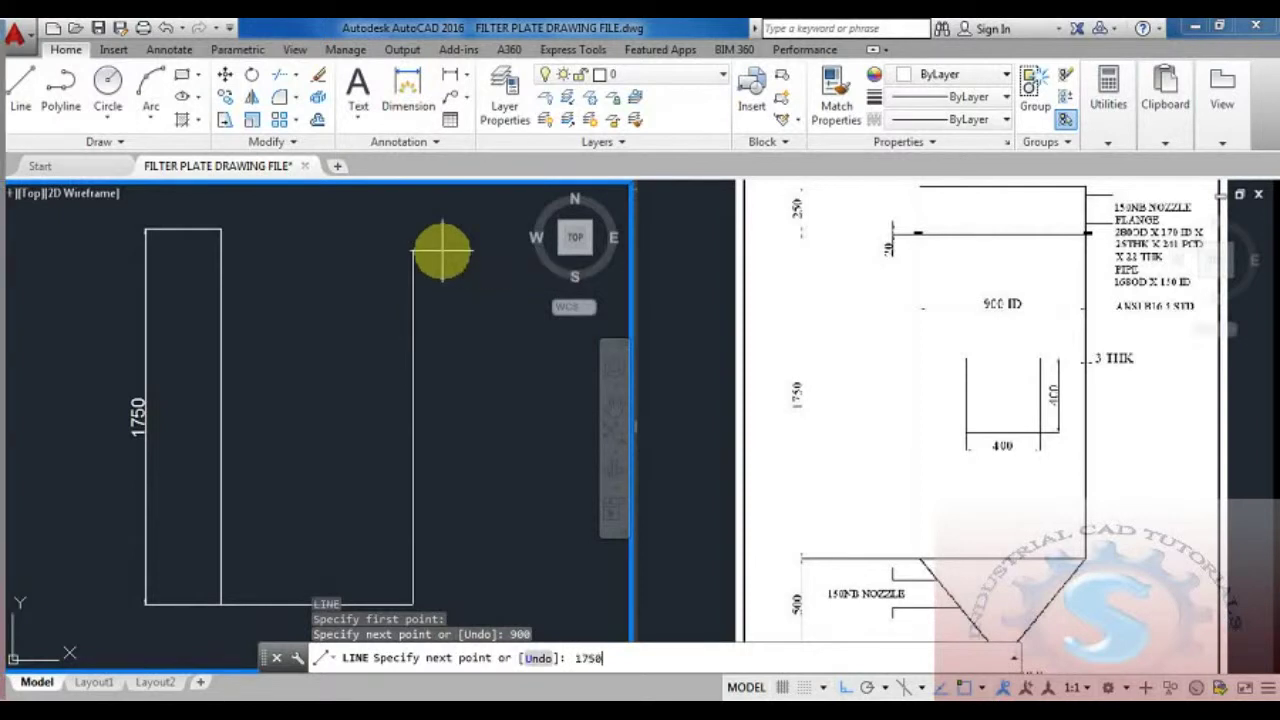
{"action": "key", "text": "Return"}
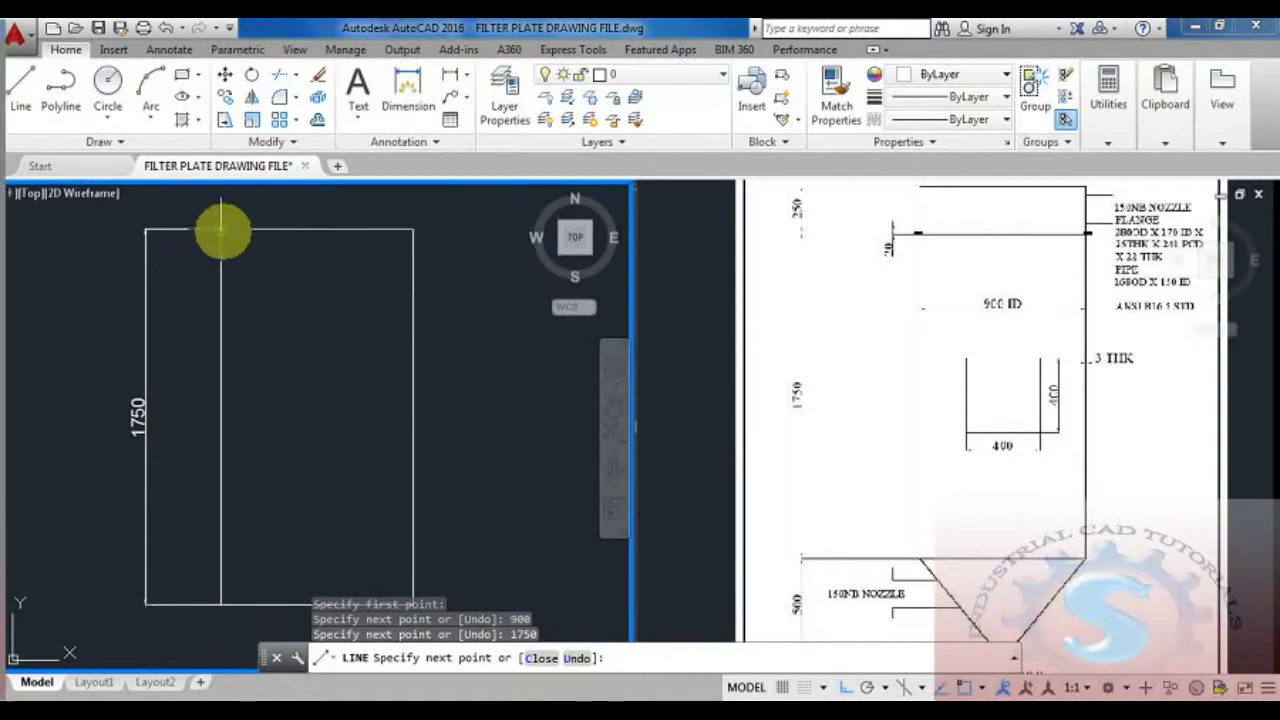
{"action": "left_click", "coordinate": [222, 229]}
{"action": "key", "text": "Escape"}
{"action": "key", "text": "Escape"}
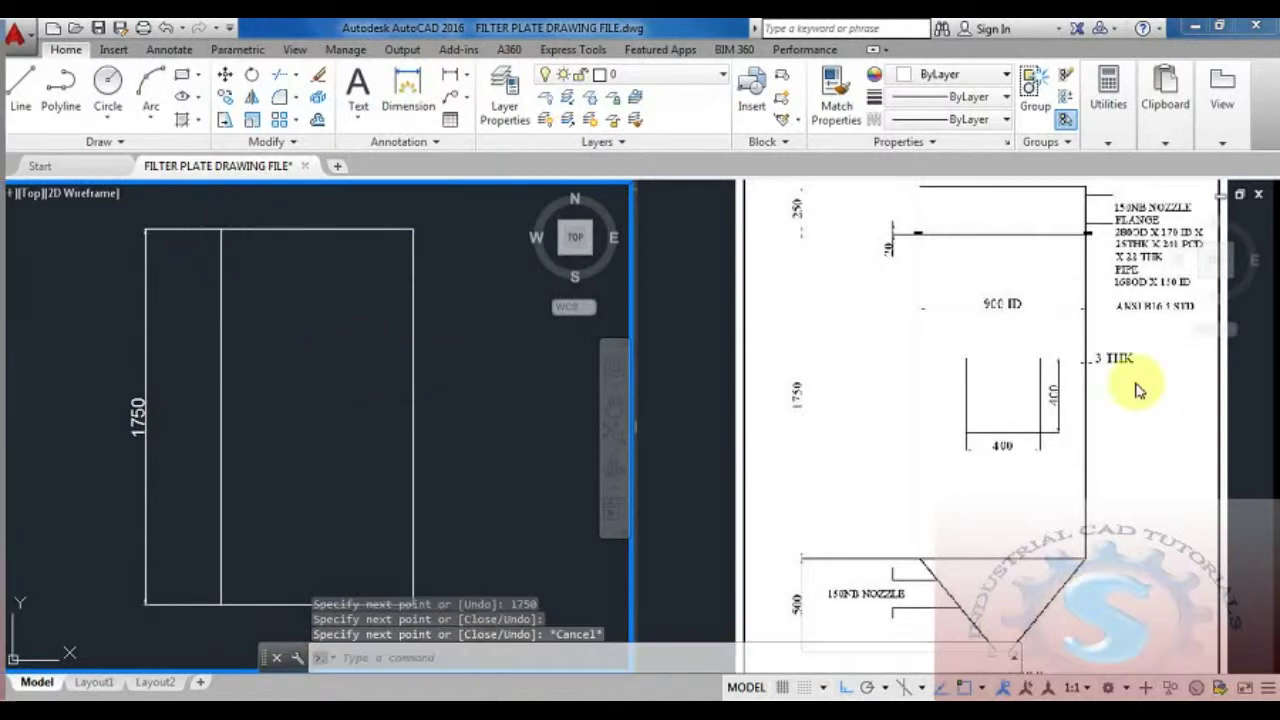
Start Offset with a distance of 3 for the shell thickness
{"action": "middle_click_drag", "start_coordinate": [457, 453], "coordinate": [452, 424]}
{"action": "type", "text": "o"}
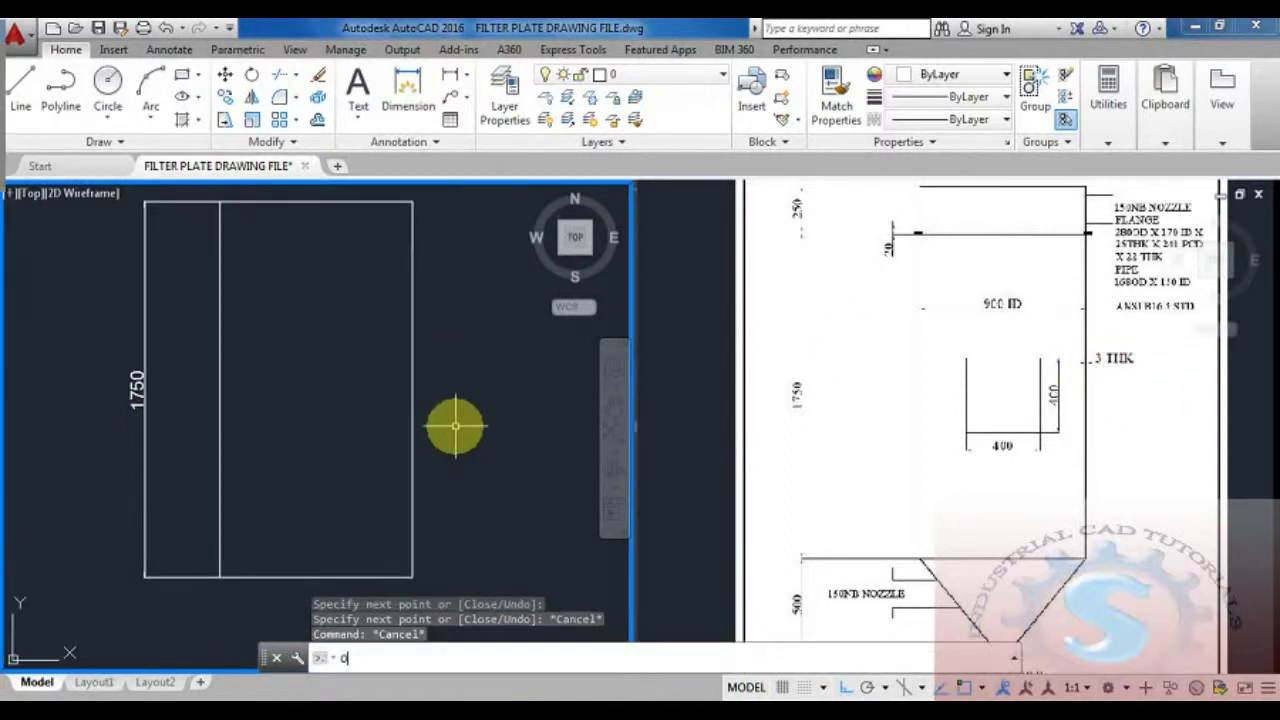
{"action": "key", "text": "Return"}
{"action": "type", "text": "3"}
{"action": "key", "text": "Return"}
Offset the inner vertical wall line by 3 to form the shell thickness
{"action": "left_click", "coordinate": [413, 405]}
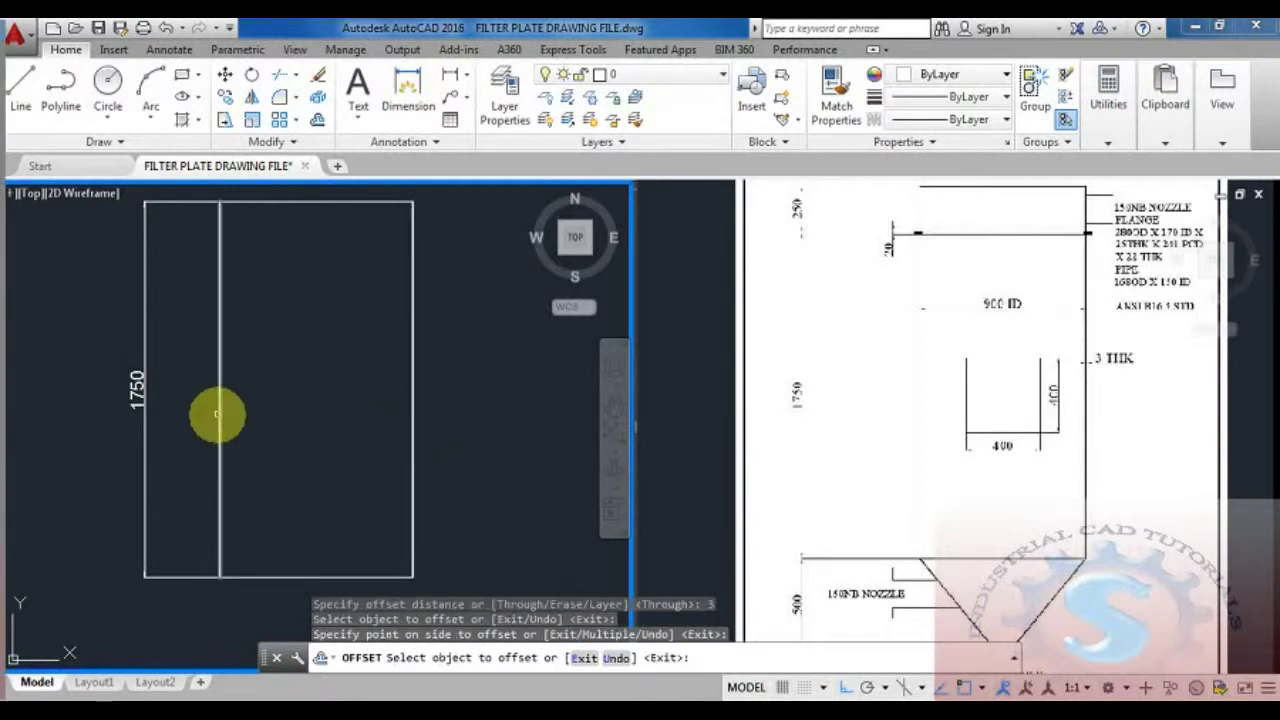
{"action": "left_click", "coordinate": [217, 414]}
{"action": "left_click", "coordinate": [187, 418]}
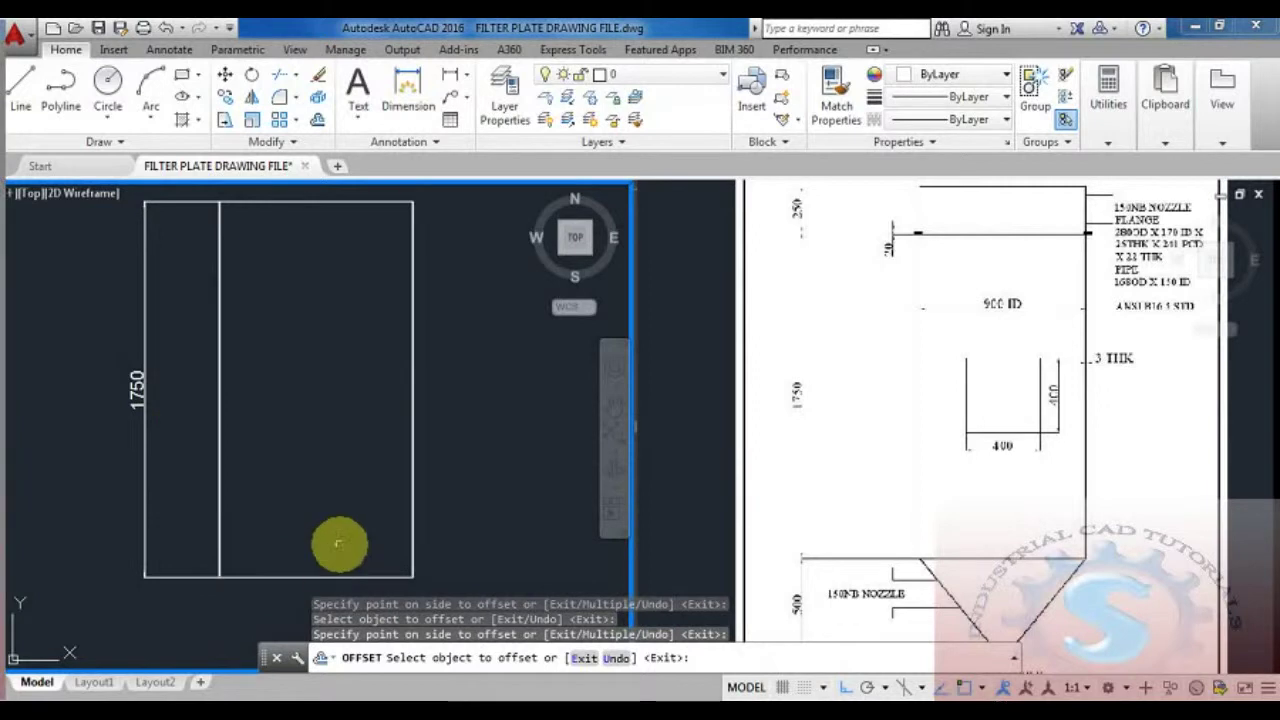
{"action": "scroll", "coordinate": [371, 480], "scroll_direction": "up", "scroll_amount": 2}
{"action": "scroll", "coordinate": [363, 514], "scroll_direction": "down", "scroll_amount": 2}
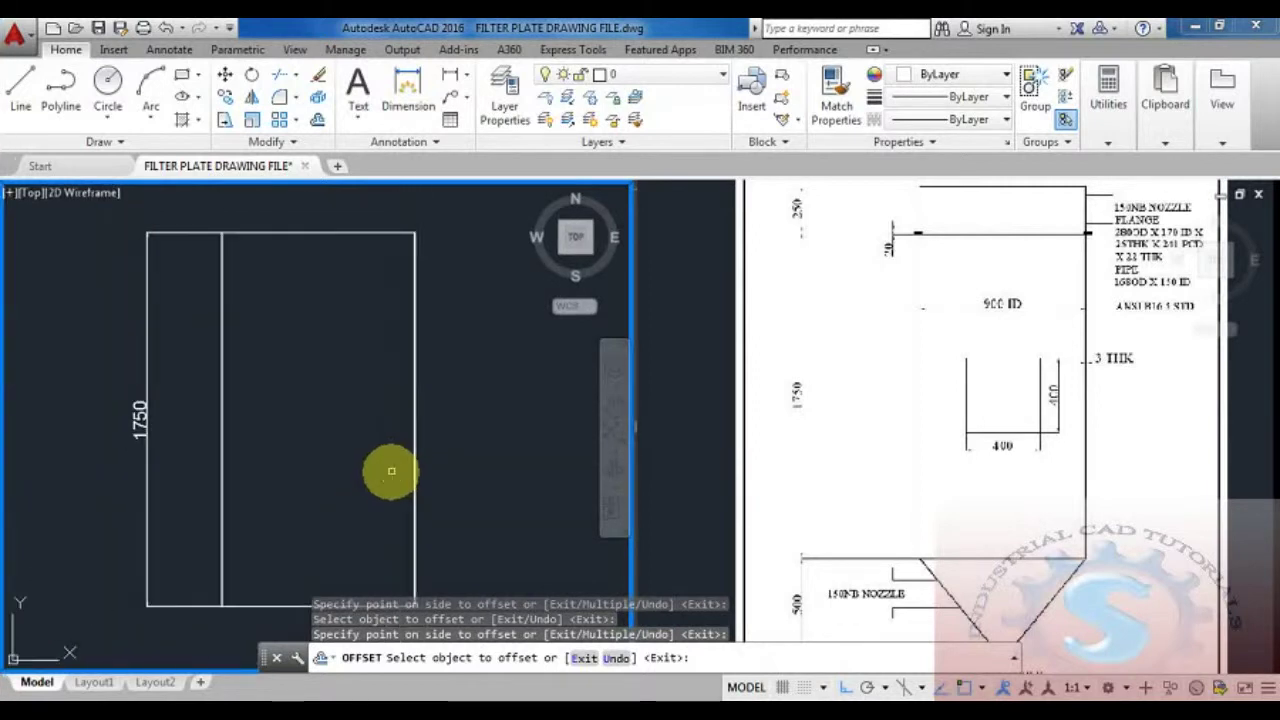
Dimension the 900 inner width and pick both wall lines for the 3 thickness
{"action": "left_click", "coordinate": [451, 77]}
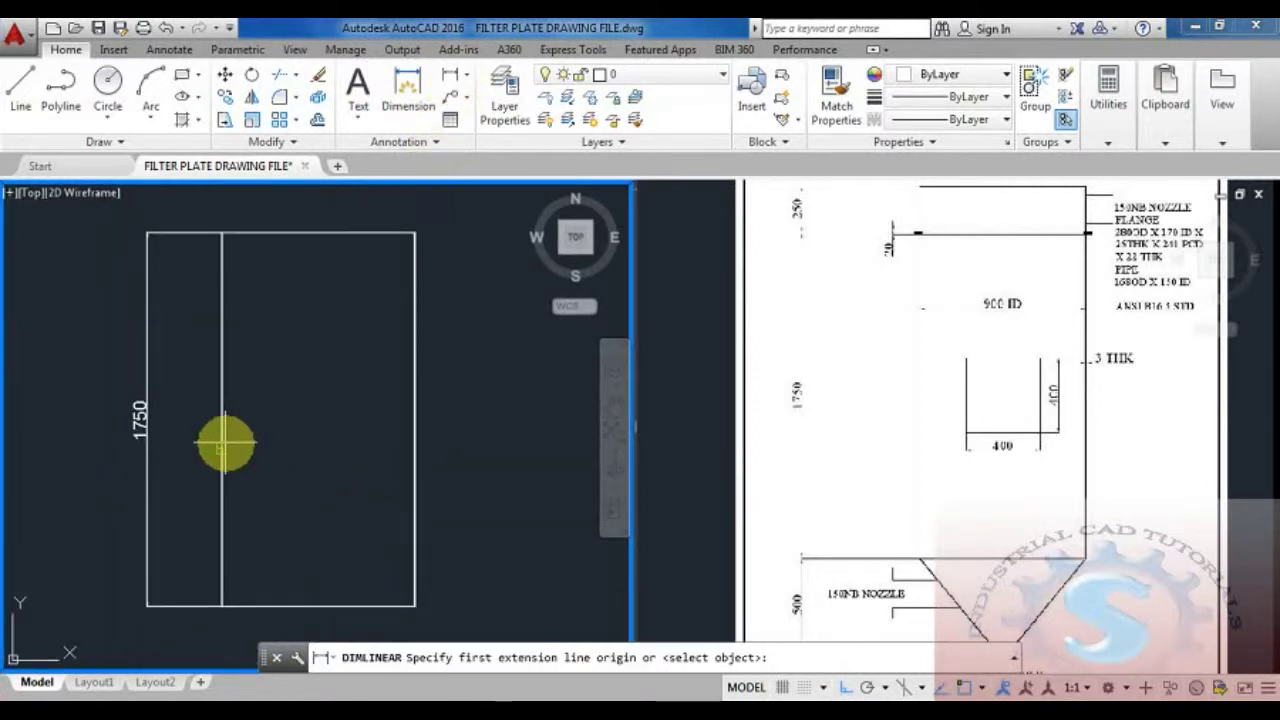
{"action": "left_click", "coordinate": [224, 446]}
{"action": "left_click", "coordinate": [414, 447]}
{"action": "left_click", "coordinate": [406, 431]}
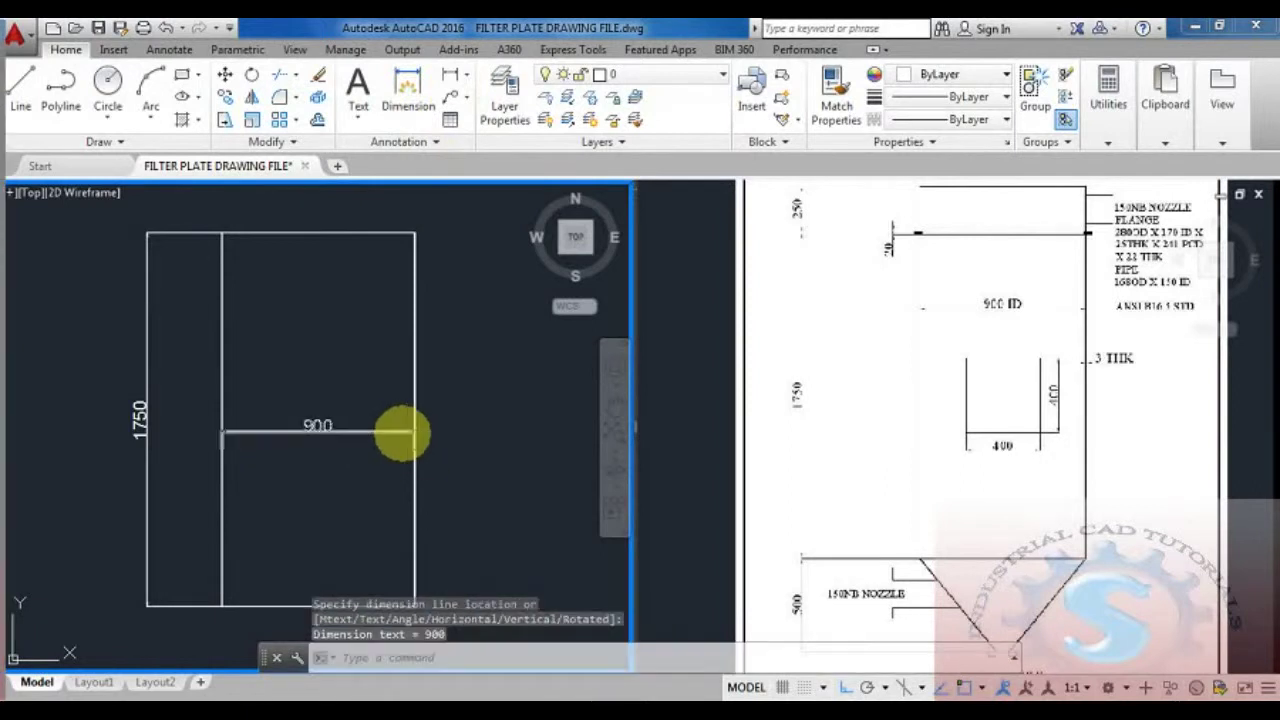
{"action": "left_click", "coordinate": [461, 82]}
{"action": "scroll", "coordinate": [400, 434], "scroll_direction": "up", "scroll_amount": 4}
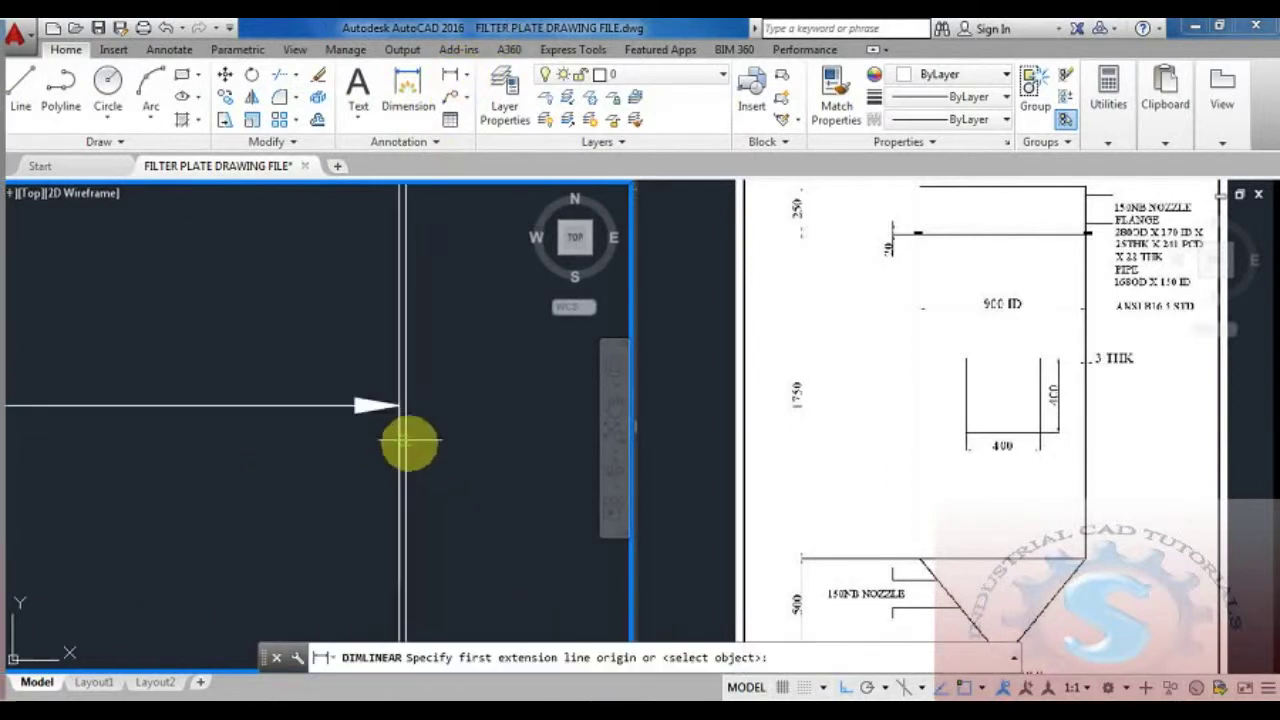
{"action": "left_click", "coordinate": [399, 452]}
{"action": "left_click", "coordinate": [405, 450]}
Place the 3 thickness dimension and relabel the dimensions as 3THK and 900 ID
{"action": "scroll", "coordinate": [480, 403], "scroll_direction": "down", "scroll_amount": 5}
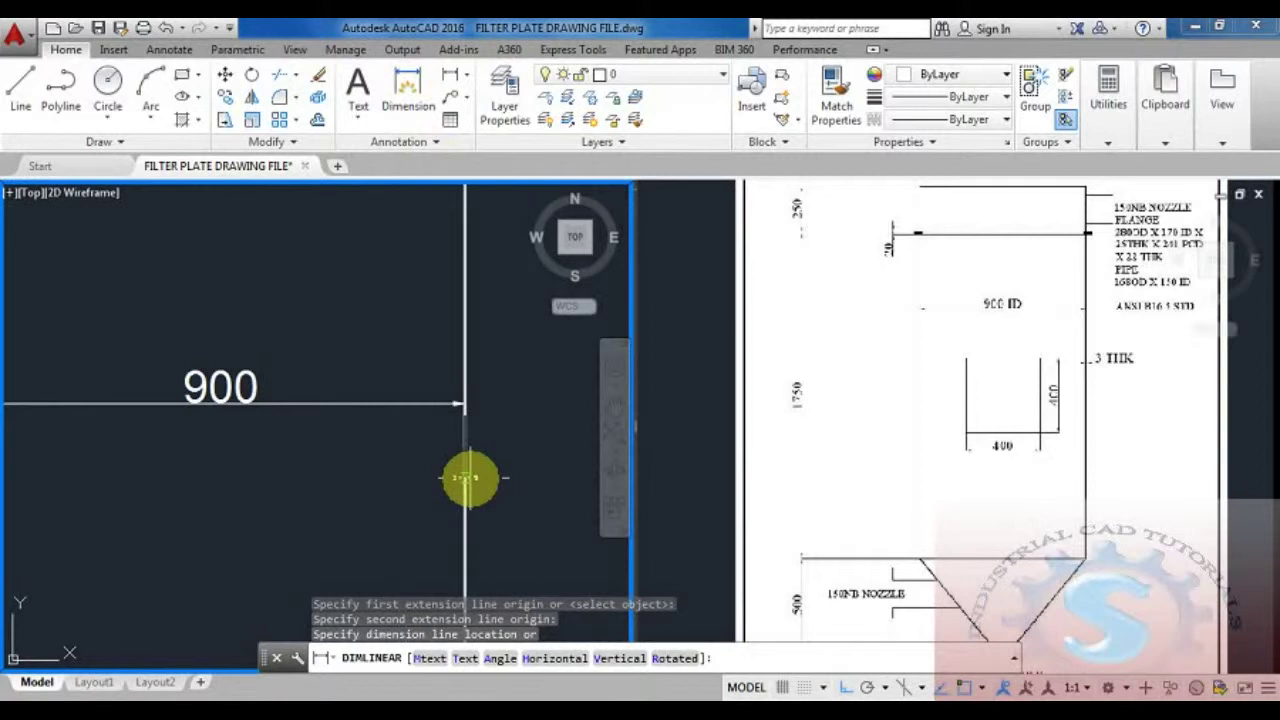
{"action": "left_click", "coordinate": [478, 472]}
{"action": "scroll", "coordinate": [465, 420], "scroll_direction": "down", "scroll_amount": 3}
{"action": "double_click", "coordinate": [458, 423]}
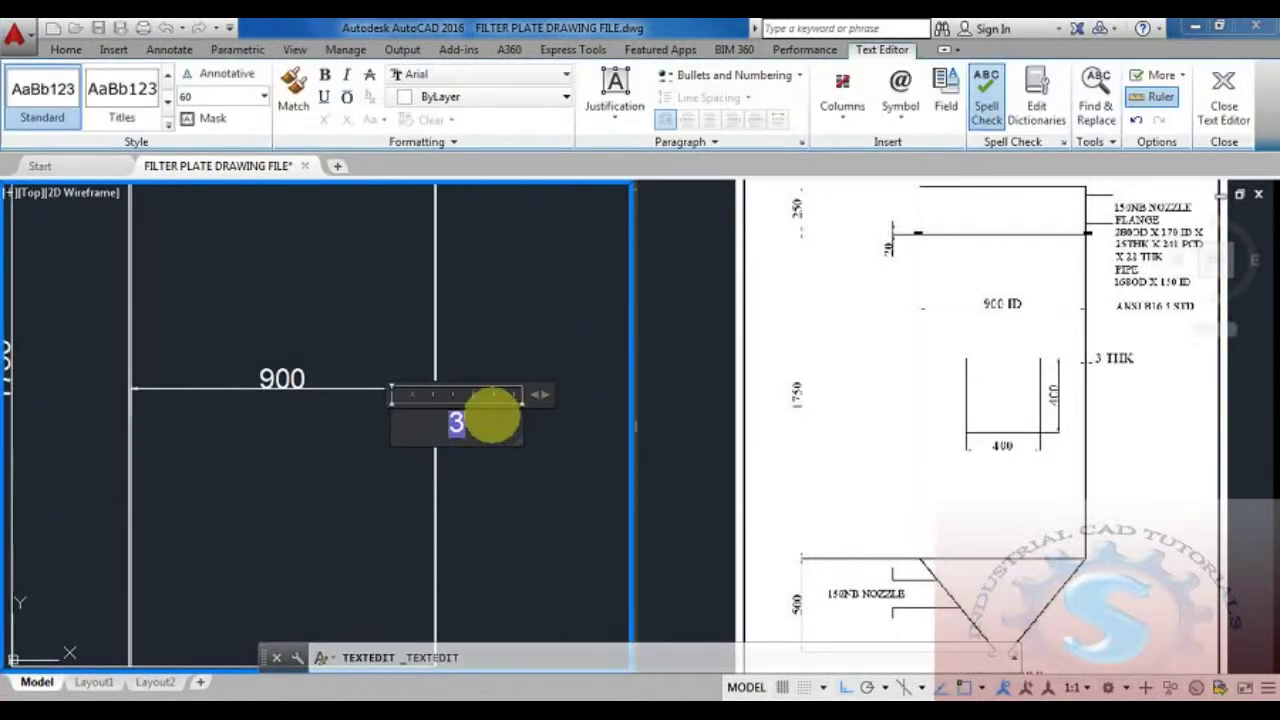
{"action": "left_click", "coordinate": [543, 563]}
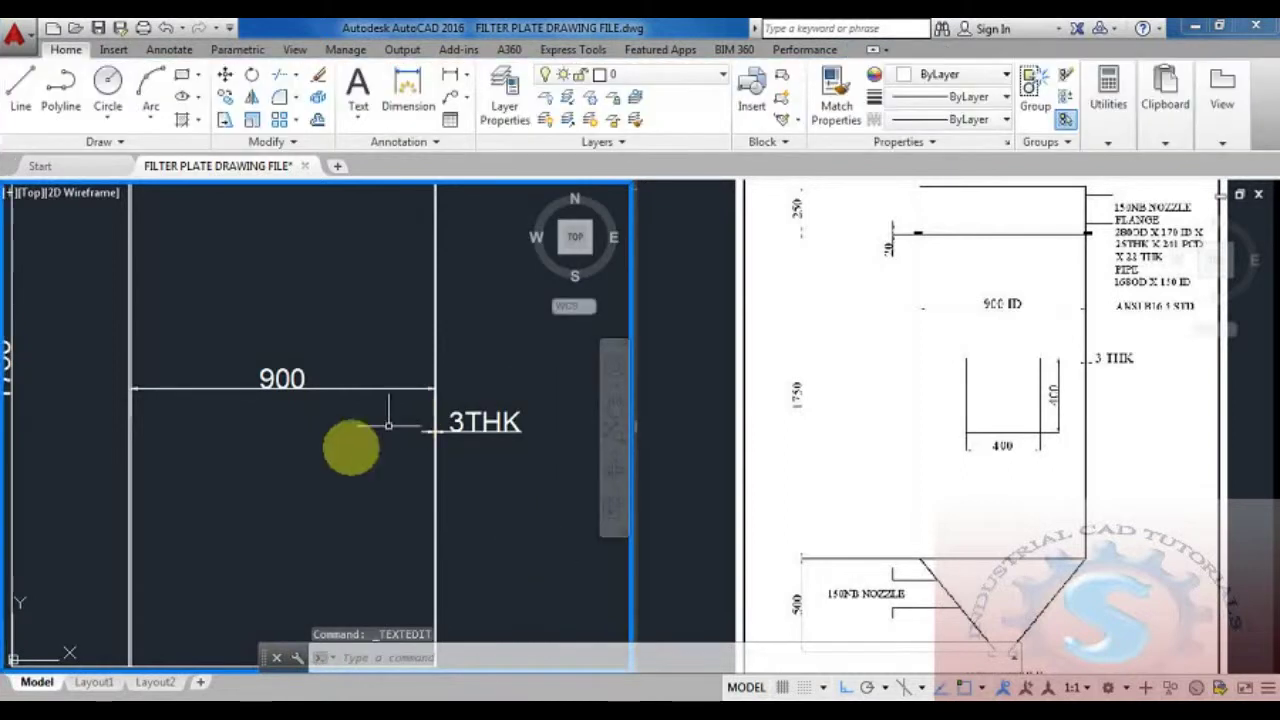
{"action": "left_click", "coordinate": [298, 380]}
{"action": "double_click", "coordinate": [298, 380]}
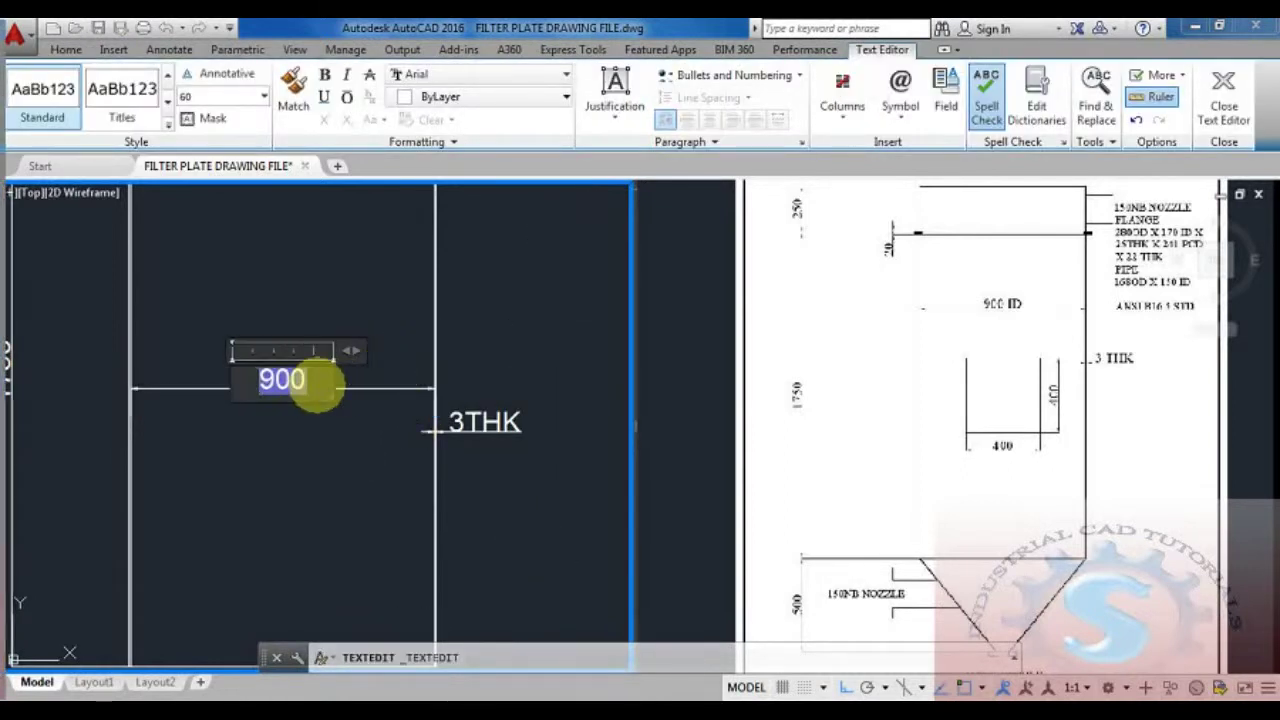
{"action": "left_click", "coordinate": [323, 471]}
Pan the reference view to the flange detail marked 20 and recentre the shell drawing
{"action": "scroll", "coordinate": [340, 440], "scroll_direction": "down", "scroll_amount": 5}
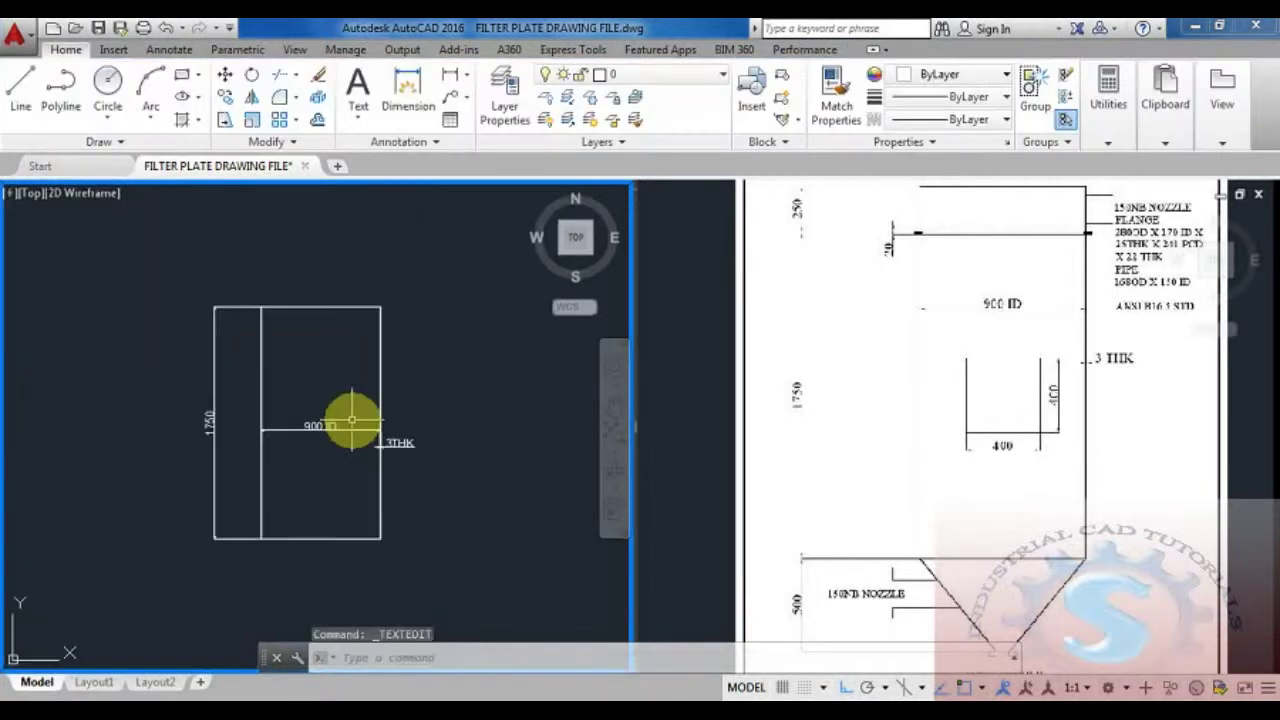
{"action": "scroll", "coordinate": [390, 487], "scroll_direction": "up", "scroll_amount": 1}
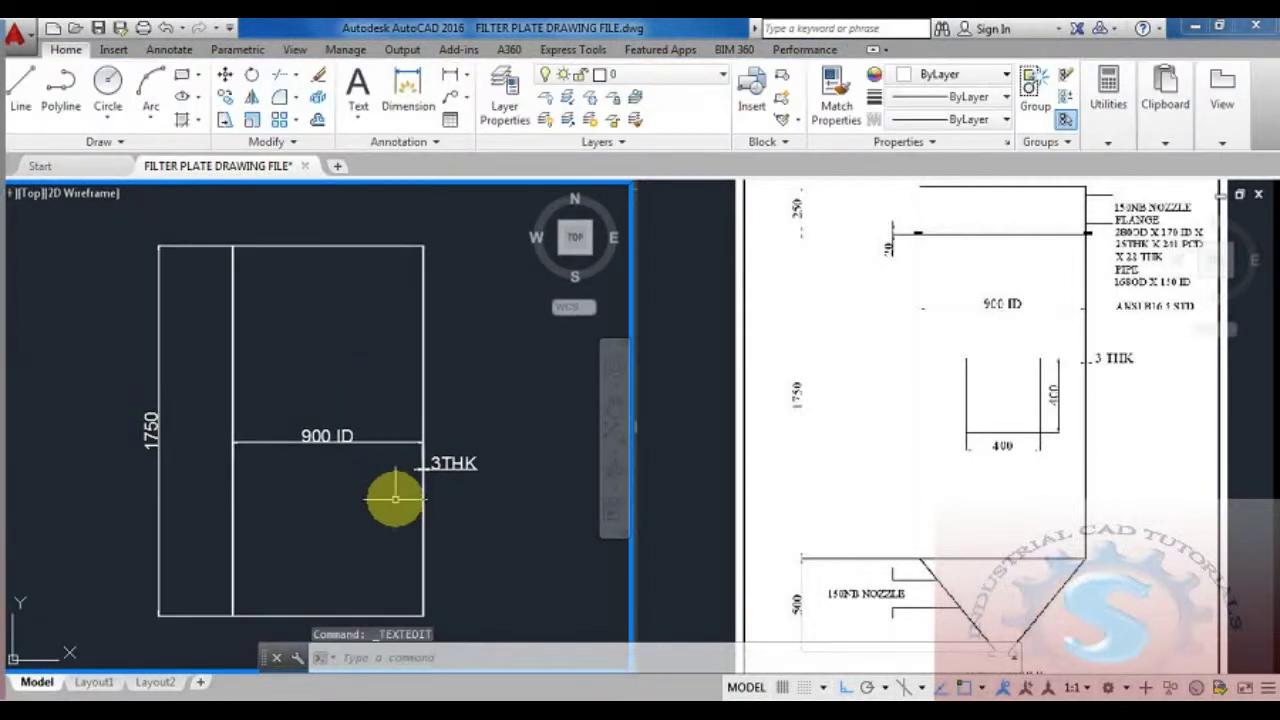
{"action": "scroll", "coordinate": [390, 492], "scroll_direction": "down", "scroll_amount": 1}
{"action": "scroll", "coordinate": [390, 490], "scroll_direction": "up", "scroll_amount": 1}
{"action": "mouse_move", "coordinate": [394, 486]}
{"action": "middle_mouse_down"}
{"action": "mouse_move", "coordinate": [394, 446]}
{"action": "mouse_move", "coordinate": [401, 517]}
{"action": "middle_mouse_up"}
{"action": "middle_click_drag", "start_coordinate": [413, 369], "coordinate": [415, 401]}
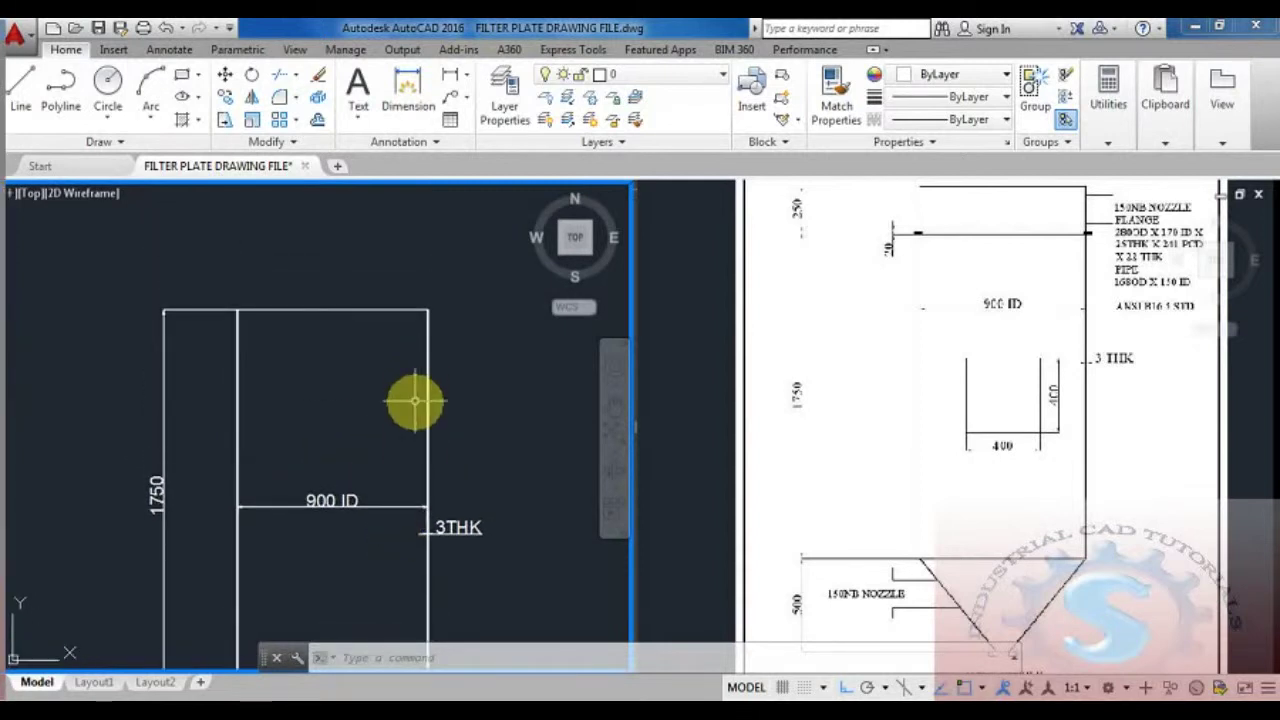
{"action": "scroll", "coordinate": [415, 401], "scroll_direction": "up", "scroll_amount": 2}
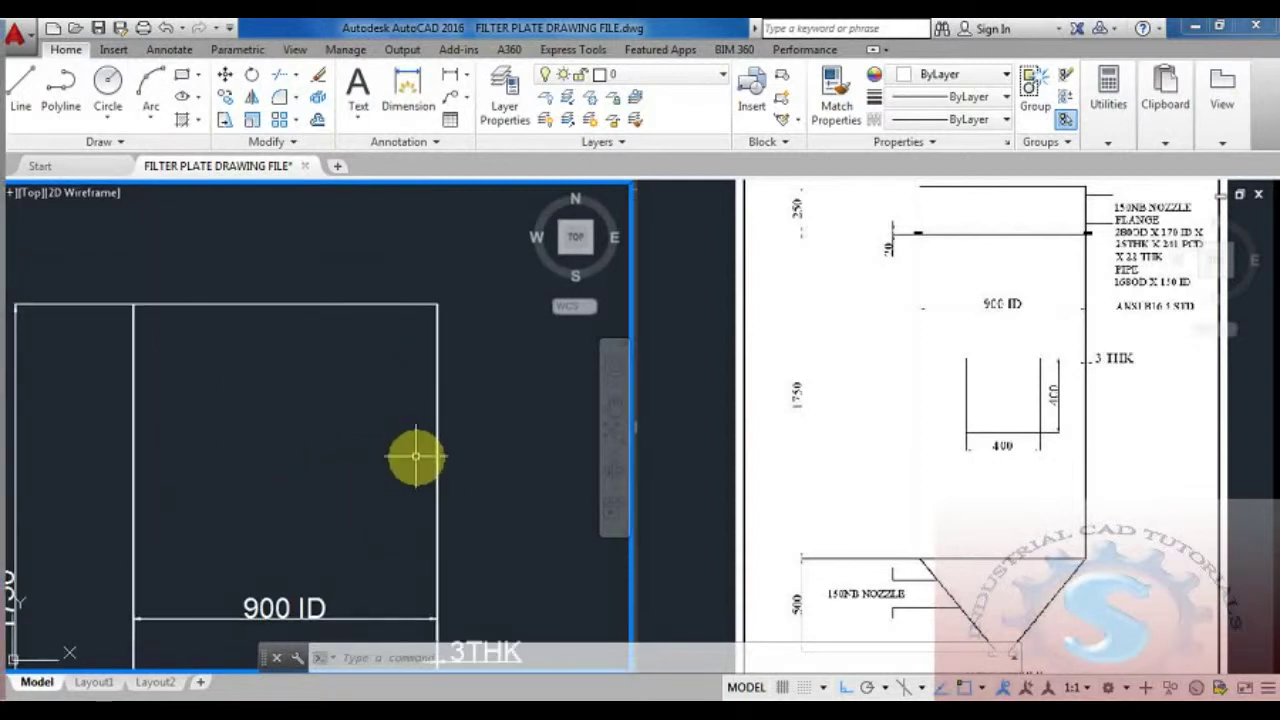
{"action": "left_click", "coordinate": [953, 316]}
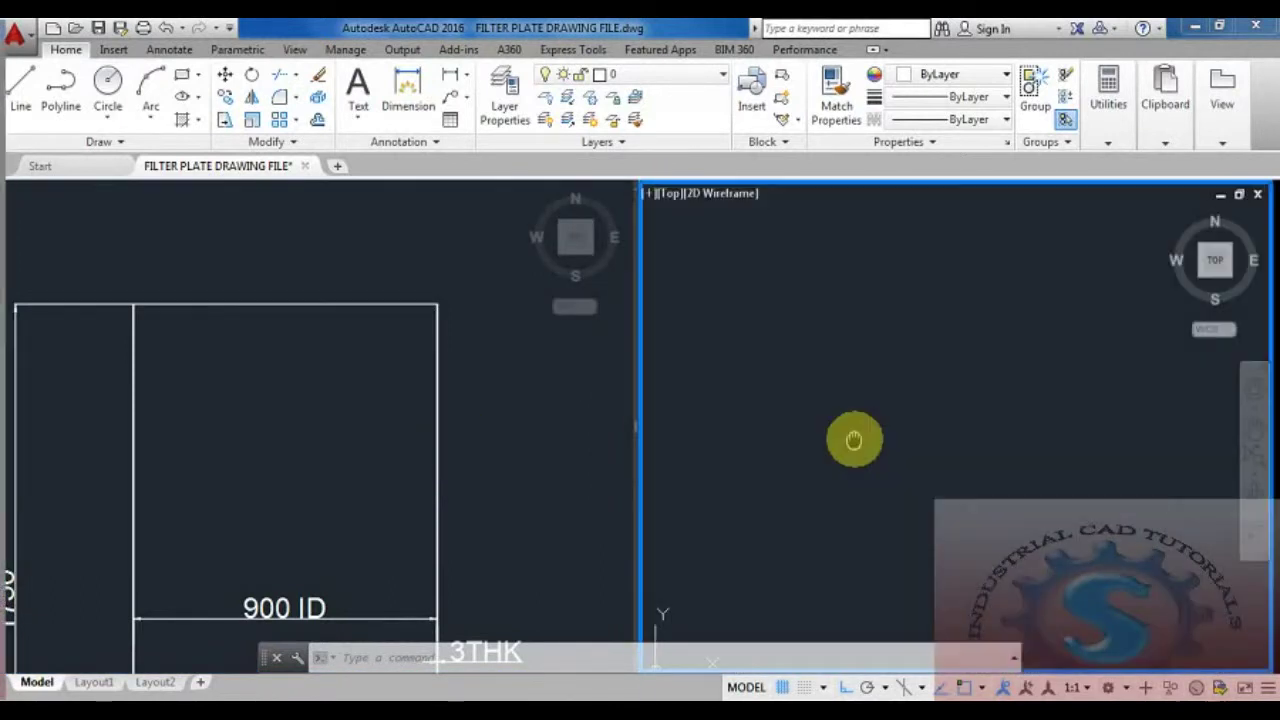
{"action": "middle_click_drag", "start_coordinate": [851, 440], "coordinate": [861, 428]}
{"action": "left_click", "coordinate": [391, 409]}
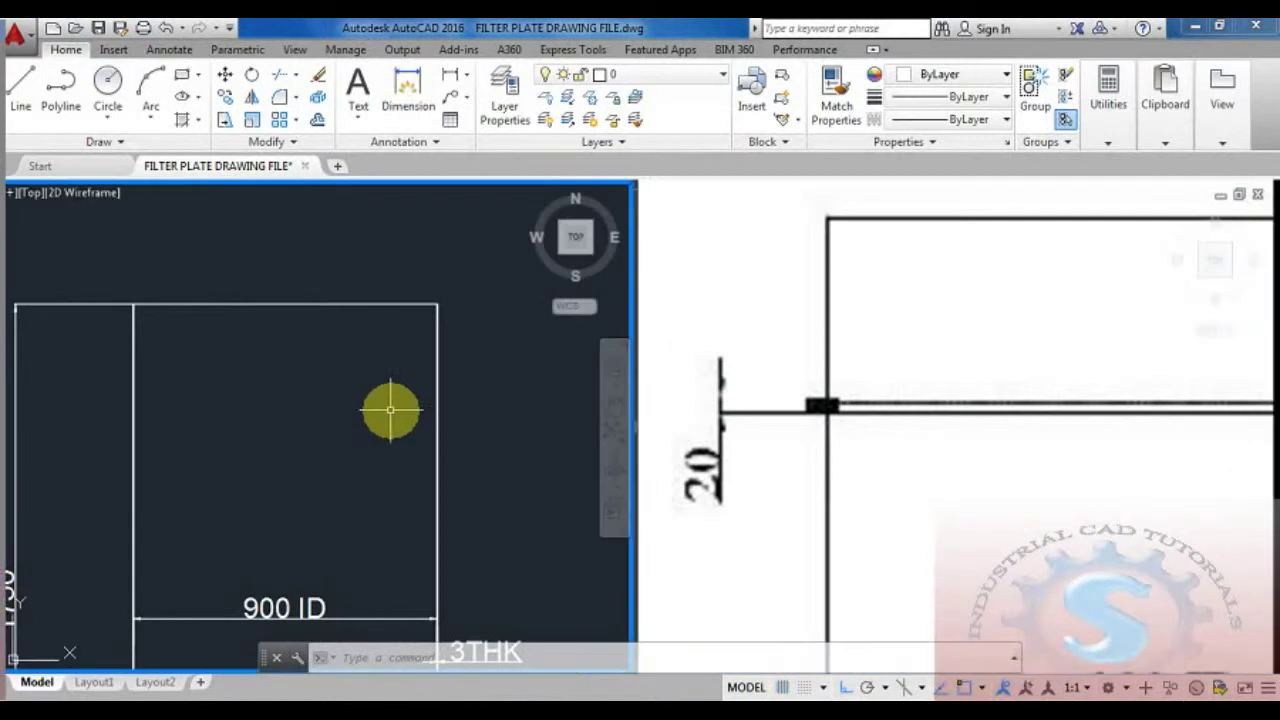
{"action": "middle_click_drag", "start_coordinate": [391, 409], "coordinate": [457, 380]}
{"action": "scroll", "coordinate": [432, 435], "scroll_direction": "up", "scroll_amount": 1}
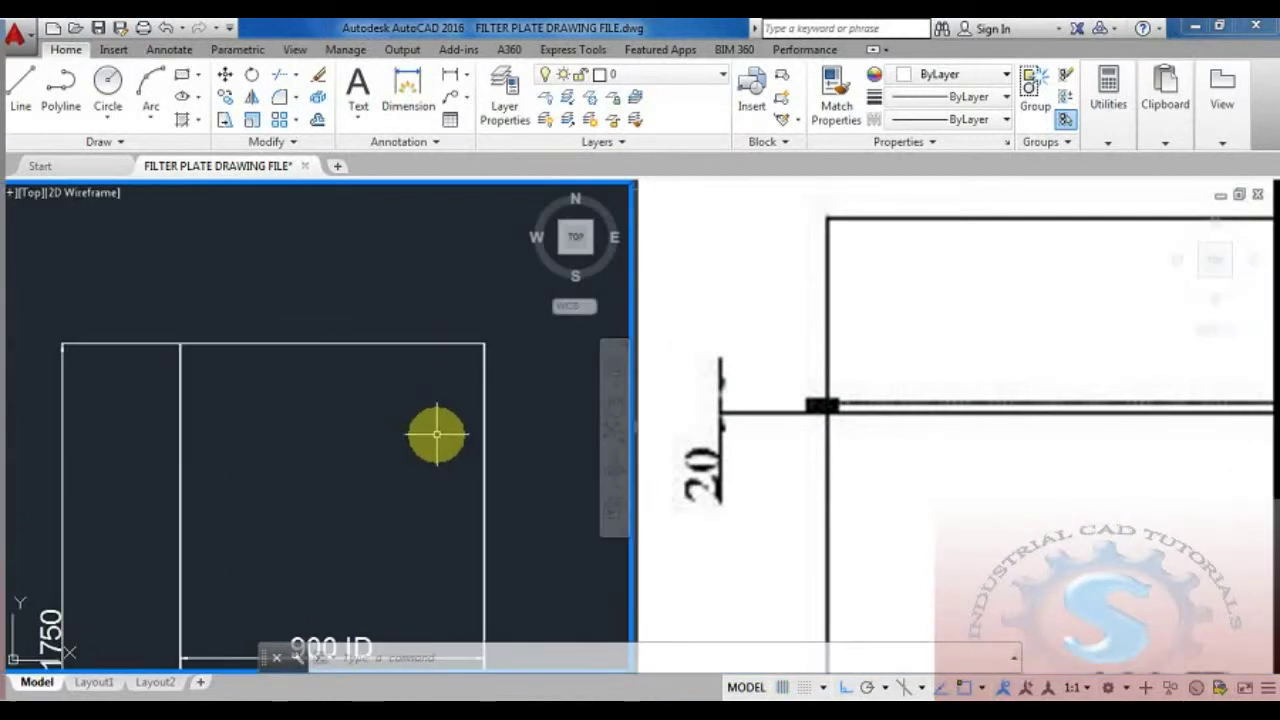
{"action": "scroll", "coordinate": [436, 433], "scroll_direction": "down", "scroll_amount": 2}
{"action": "mouse_move", "coordinate": [434, 434]}
{"action": "middle_mouse_down"}
{"action": "mouse_move", "coordinate": [302, 387]}
{"action": "mouse_move", "coordinate": [377, 441]}
{"action": "mouse_move", "coordinate": [434, 405]}
{"action": "middle_mouse_up"}
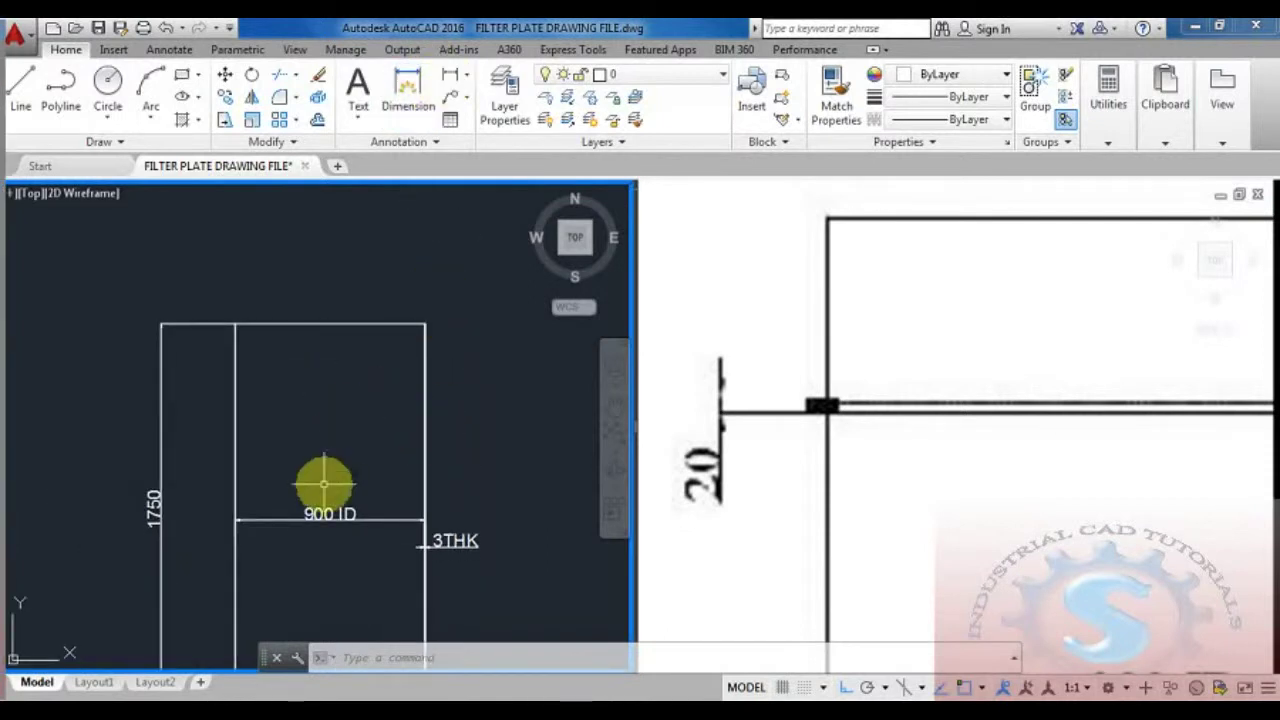
Start a line at the shell's top corner, then cancel the unfinished attempt
{"action": "type", "text": "l"}
{"action": "key", "text": "Return"}
{"action": "scroll", "coordinate": [236, 322], "scroll_direction": "up", "scroll_amount": 3}
{"action": "scroll", "coordinate": [228, 312], "scroll_direction": "up", "scroll_amount": 2}
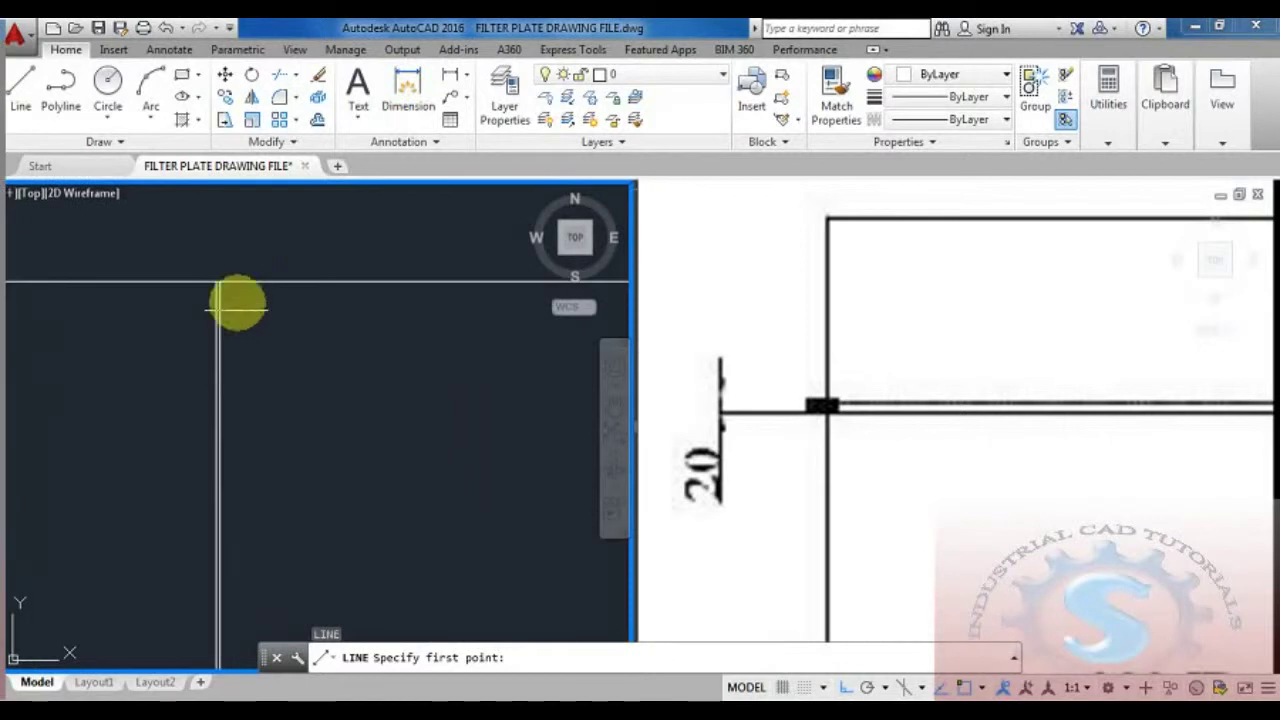
{"action": "left_click", "coordinate": [219, 281]}
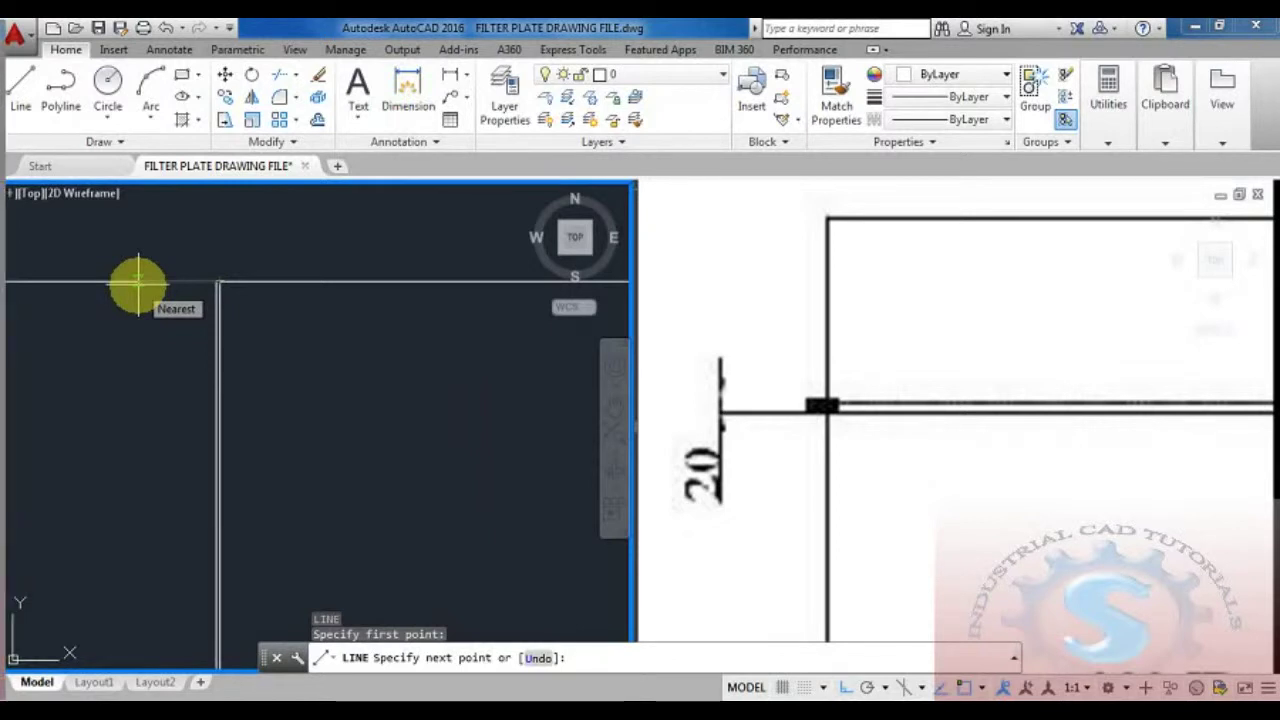
{"action": "scroll", "coordinate": [150, 310], "scroll_direction": "down", "scroll_amount": 2}
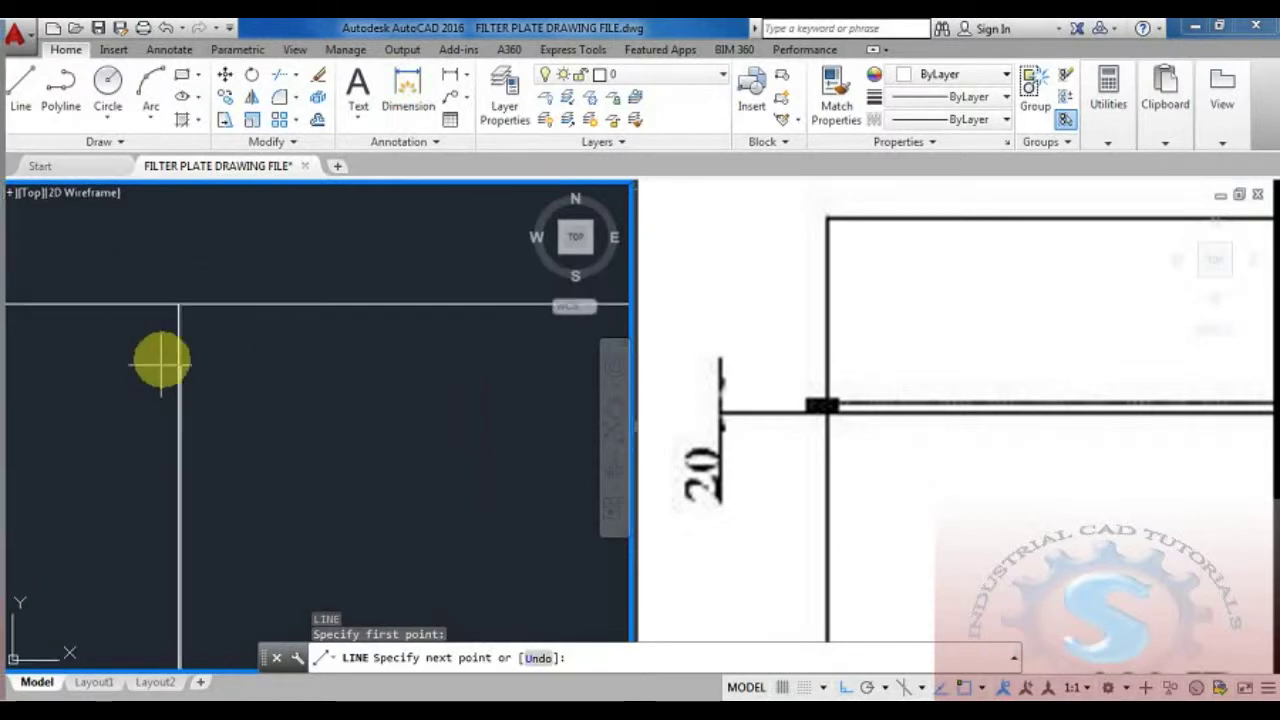
{"action": "key", "text": "Escape"}
Draw the 20-by-10 flange box from the wall's top corner on the shell's top edge
{"action": "mouse_move", "coordinate": [150, 328]}
{"action": "middle_mouse_down"}
{"action": "mouse_move", "coordinate": [235, 380]}
{"action": "mouse_move", "coordinate": [345, 290]}
{"action": "middle_mouse_up"}
{"action": "key", "text": "Return"}
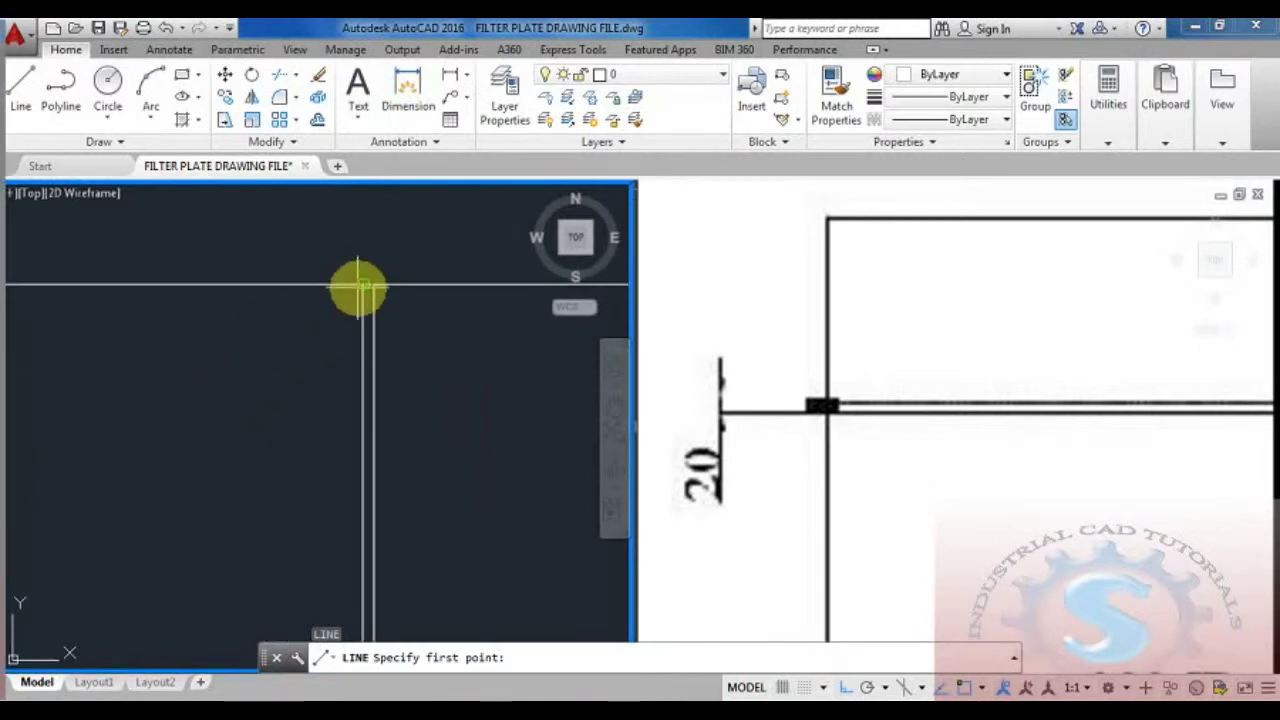
{"action": "left_click", "coordinate": [363, 286]}
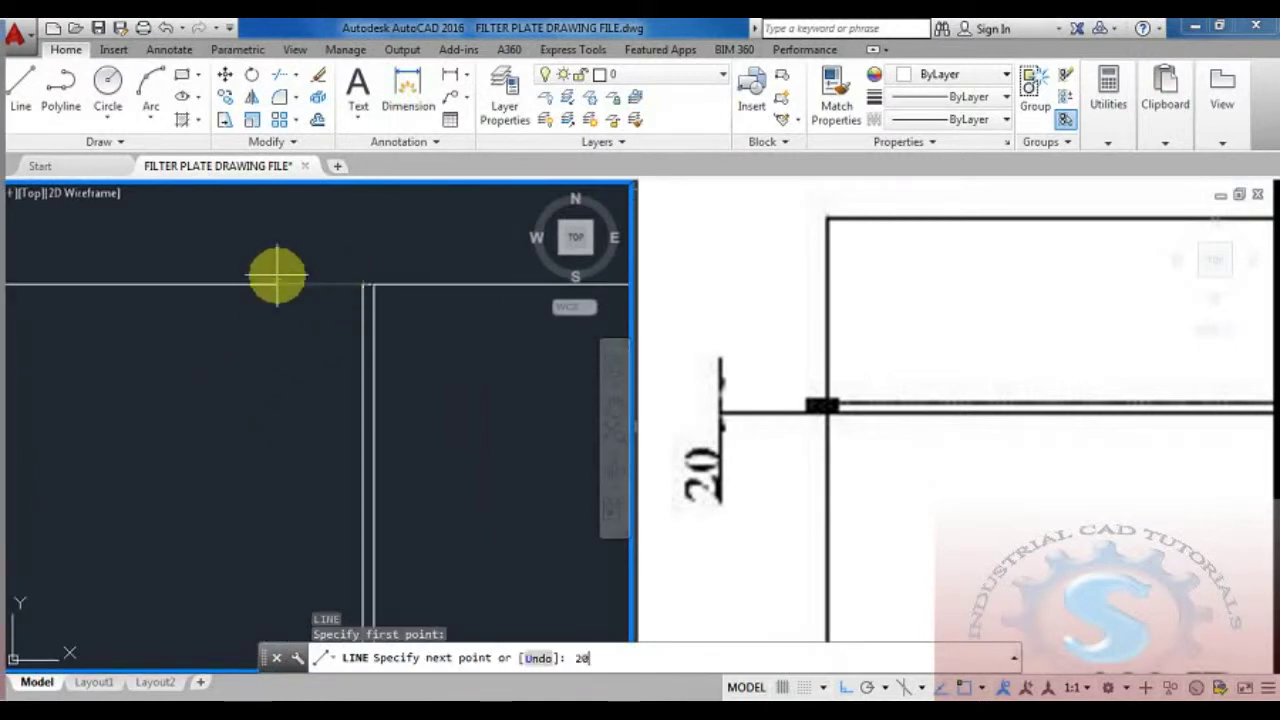
{"action": "scroll", "coordinate": [240, 380], "scroll_direction": "down", "scroll_amount": 1}
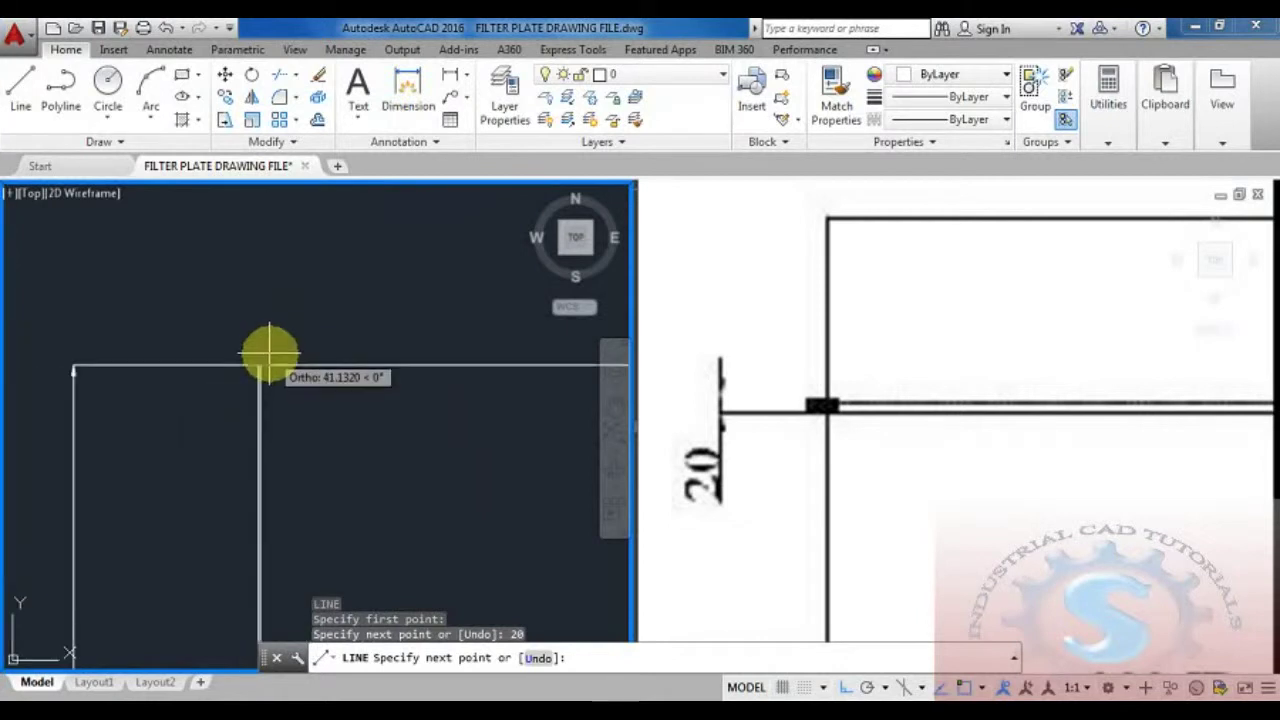
{"action": "scroll", "coordinate": [269, 334], "scroll_direction": "down", "scroll_amount": 1}
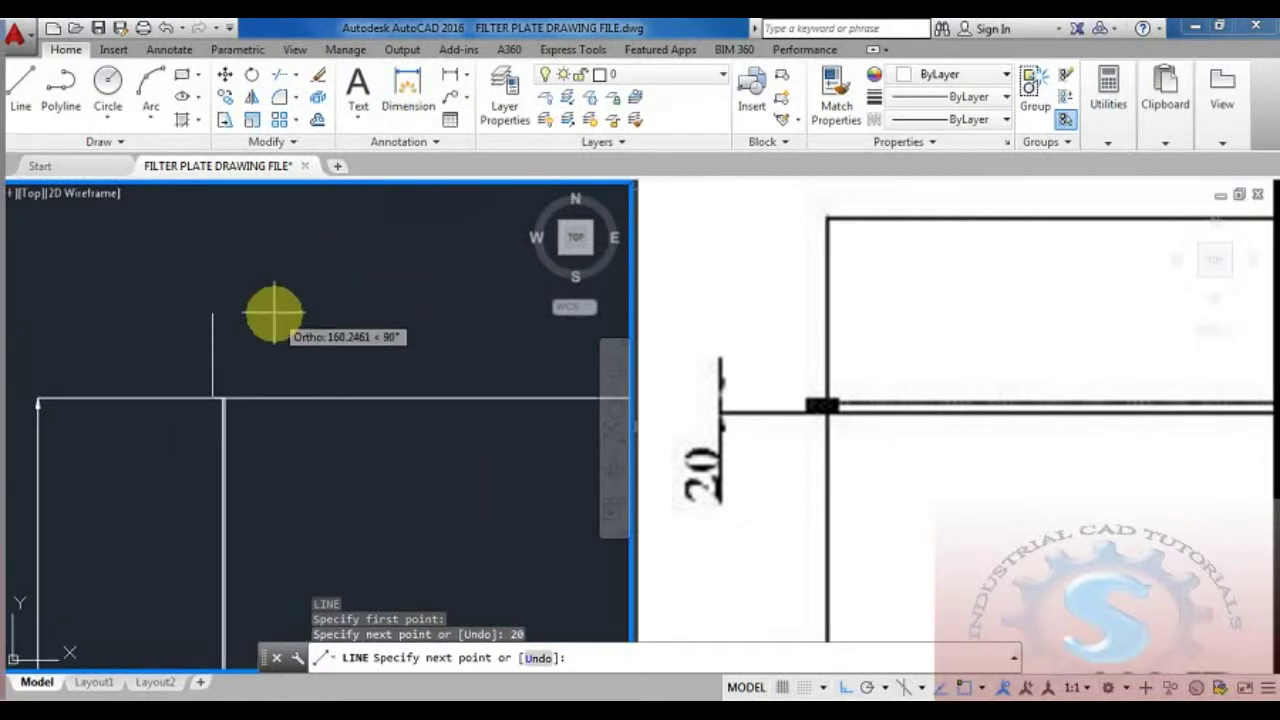
{"action": "type", "text": "0"}
{"action": "key", "text": "Return"}
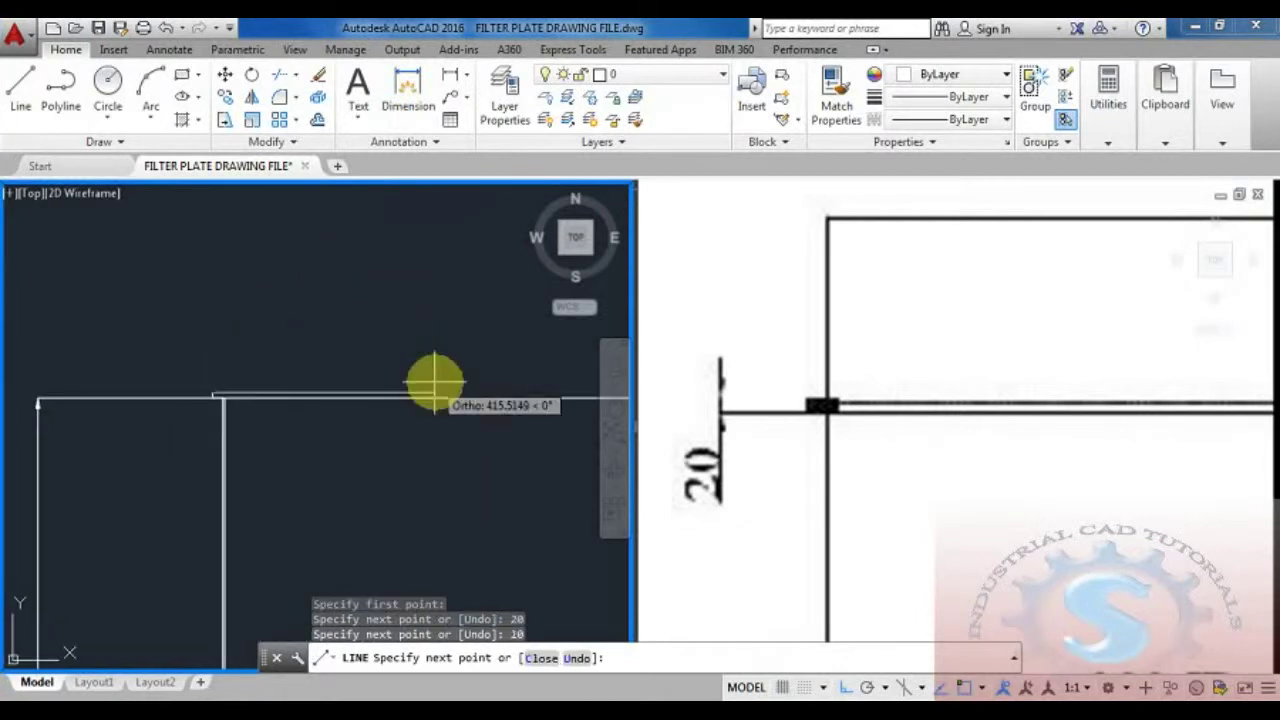
{"action": "scroll", "coordinate": [386, 343], "scroll_direction": "up", "scroll_amount": 3}
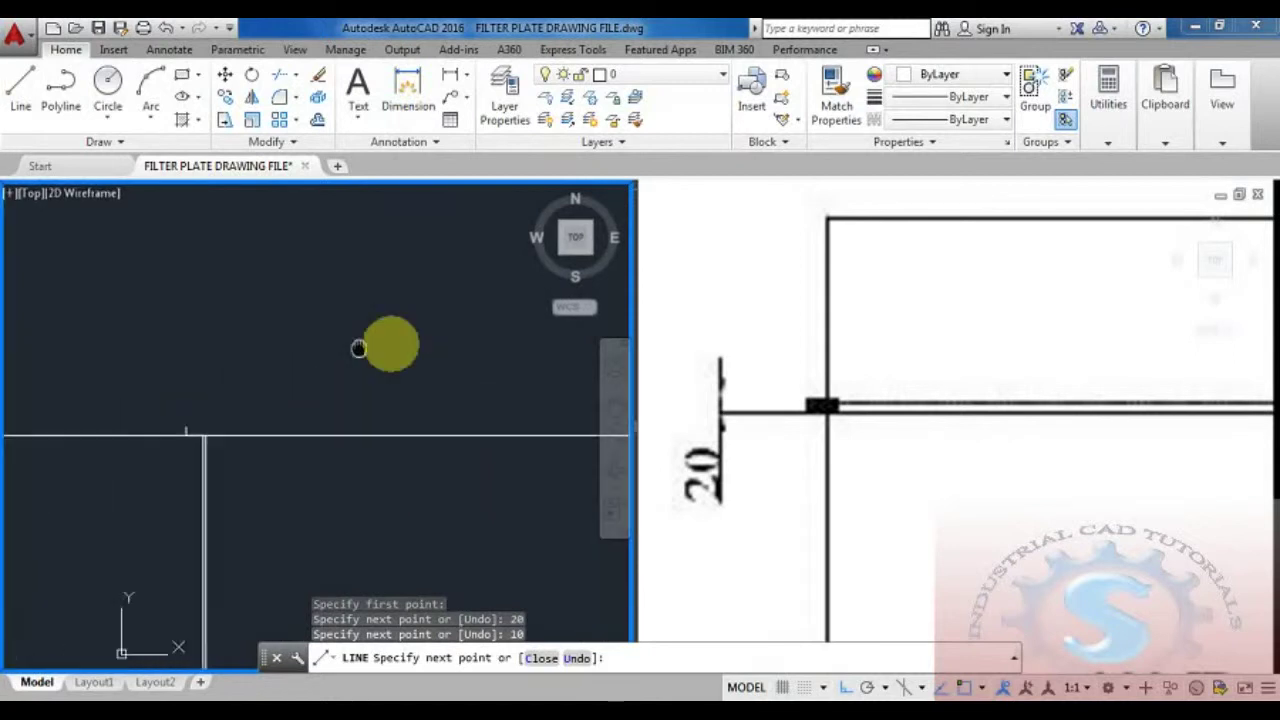
{"action": "scroll", "coordinate": [327, 407], "scroll_direction": "down", "scroll_amount": 1}
{"action": "left_click", "coordinate": [420, 420]}
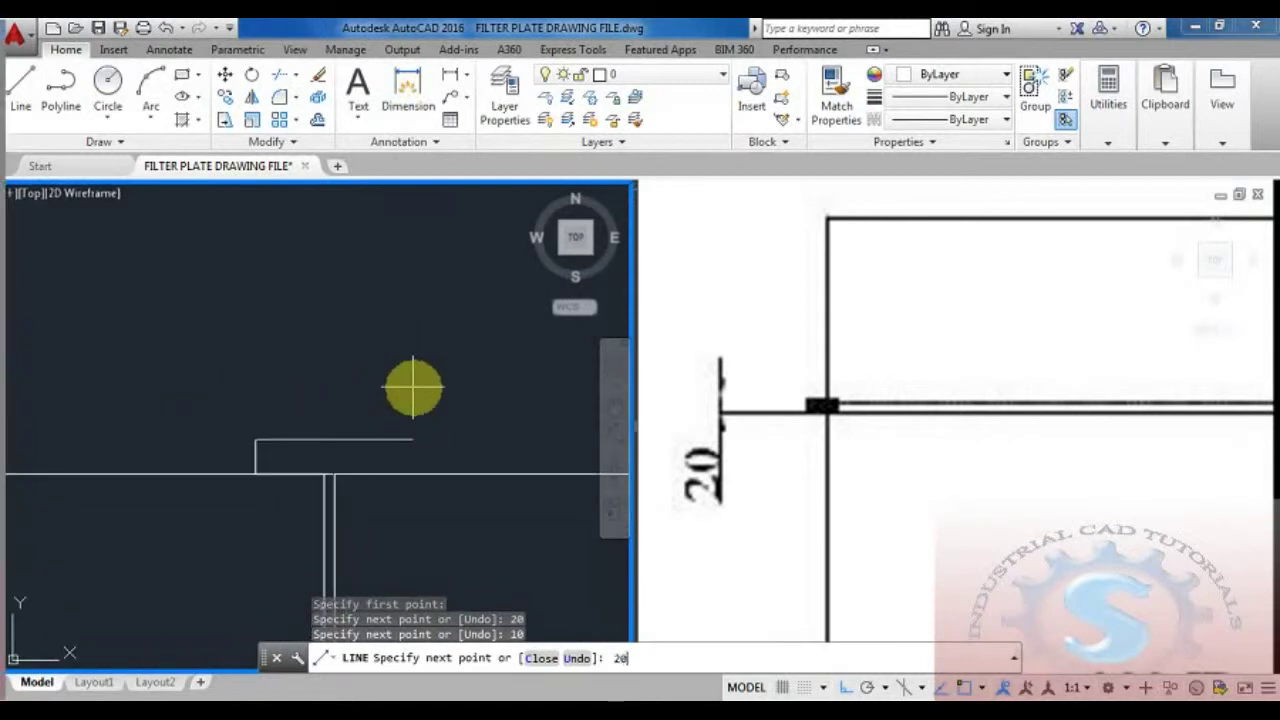
{"action": "left_click", "coordinate": [421, 470]}
{"action": "key", "text": "Escape"}
{"action": "scroll", "coordinate": [370, 401], "scroll_direction": "down", "scroll_amount": 1}
Add the 20 horizontal width dimension below the flange box
{"action": "left_click", "coordinate": [445, 93]}
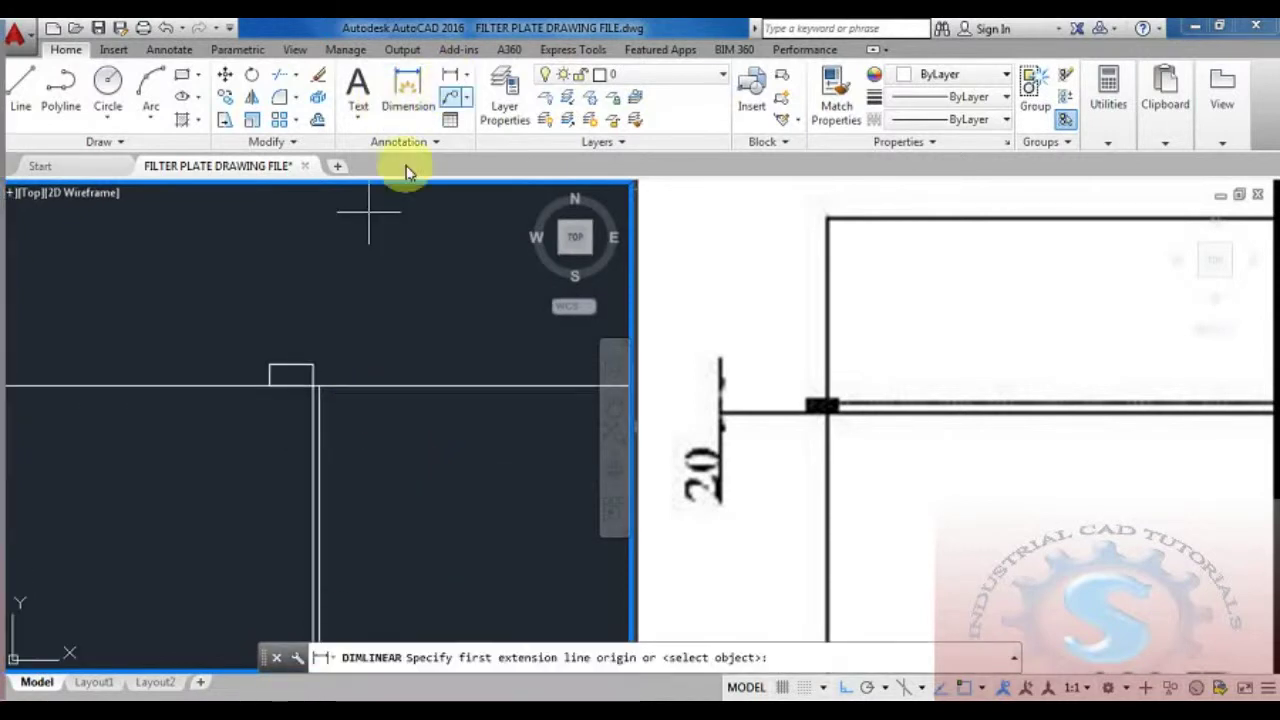
{"action": "scroll", "coordinate": [300, 400], "scroll_direction": "up", "scroll_amount": 2}
{"action": "left_click", "coordinate": [247, 391]}
{"action": "left_click", "coordinate": [357, 391]}
{"action": "scroll", "coordinate": [286, 414], "scroll_direction": "down", "scroll_amount": 3}
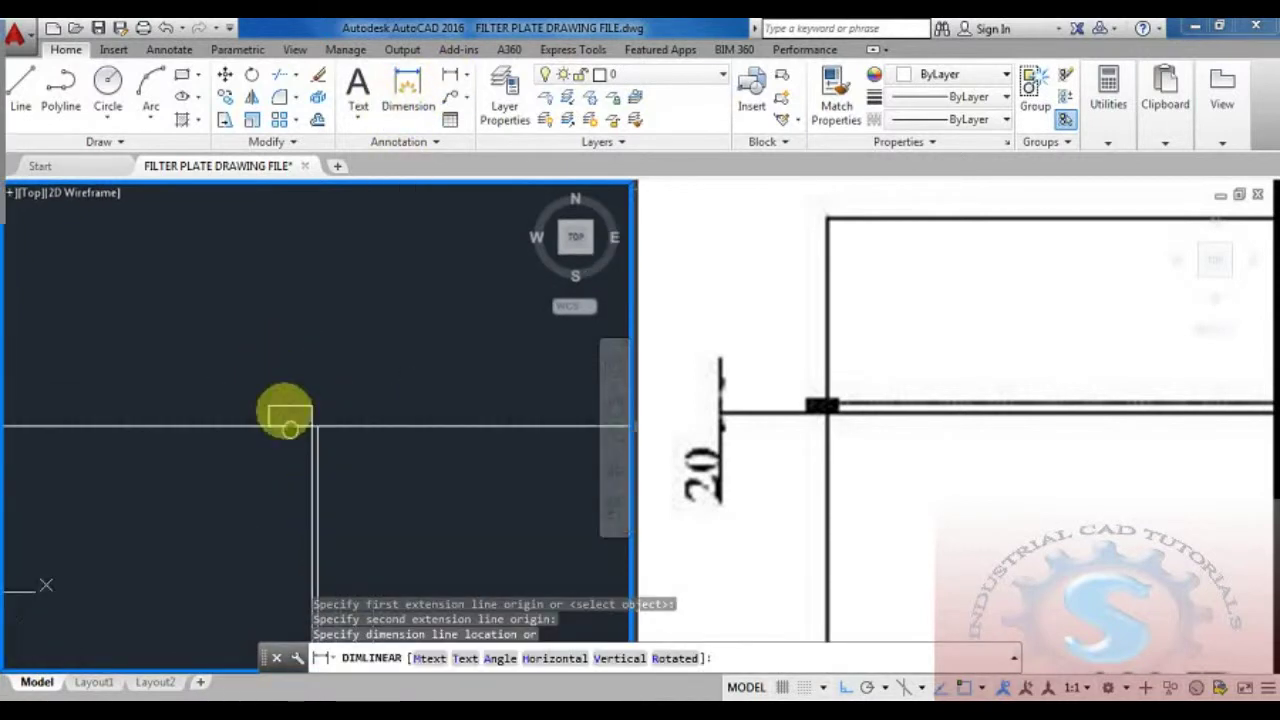
{"action": "left_click", "coordinate": [237, 483]}
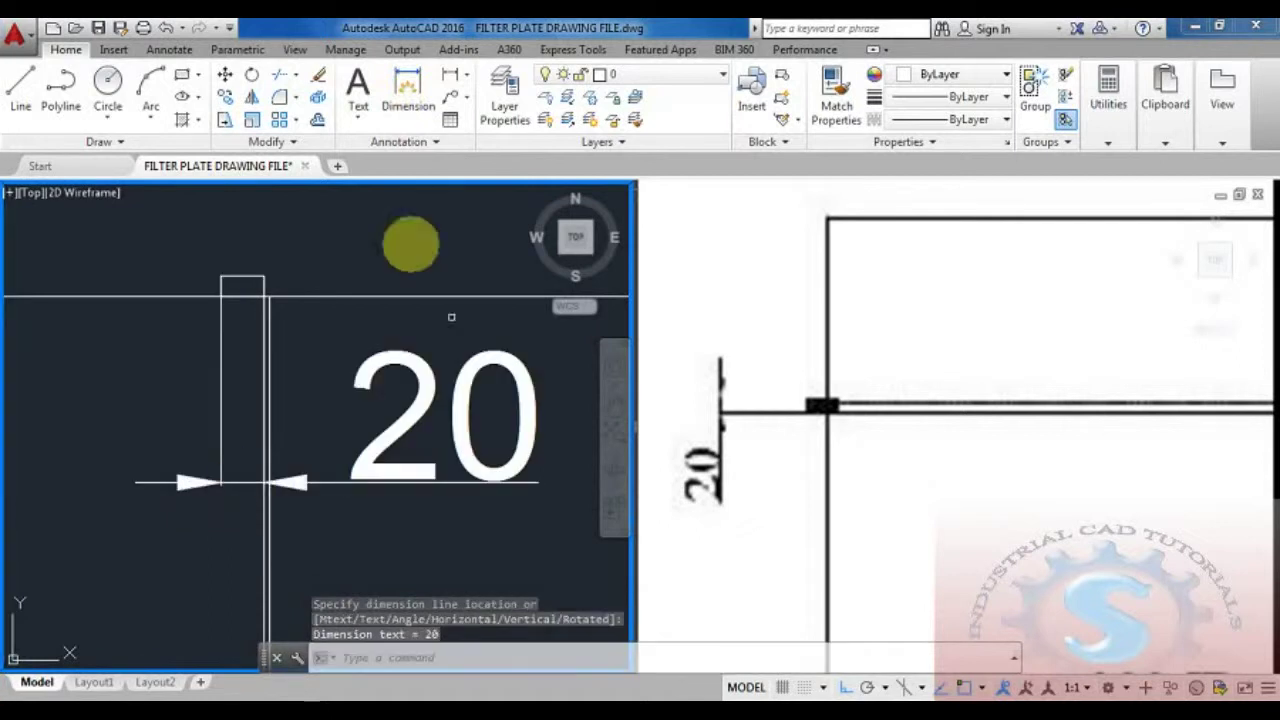
Add the 10 vertical height dimension beside the flange edge
{"action": "left_click", "coordinate": [410, 92]}
{"action": "left_click", "coordinate": [221, 289]}
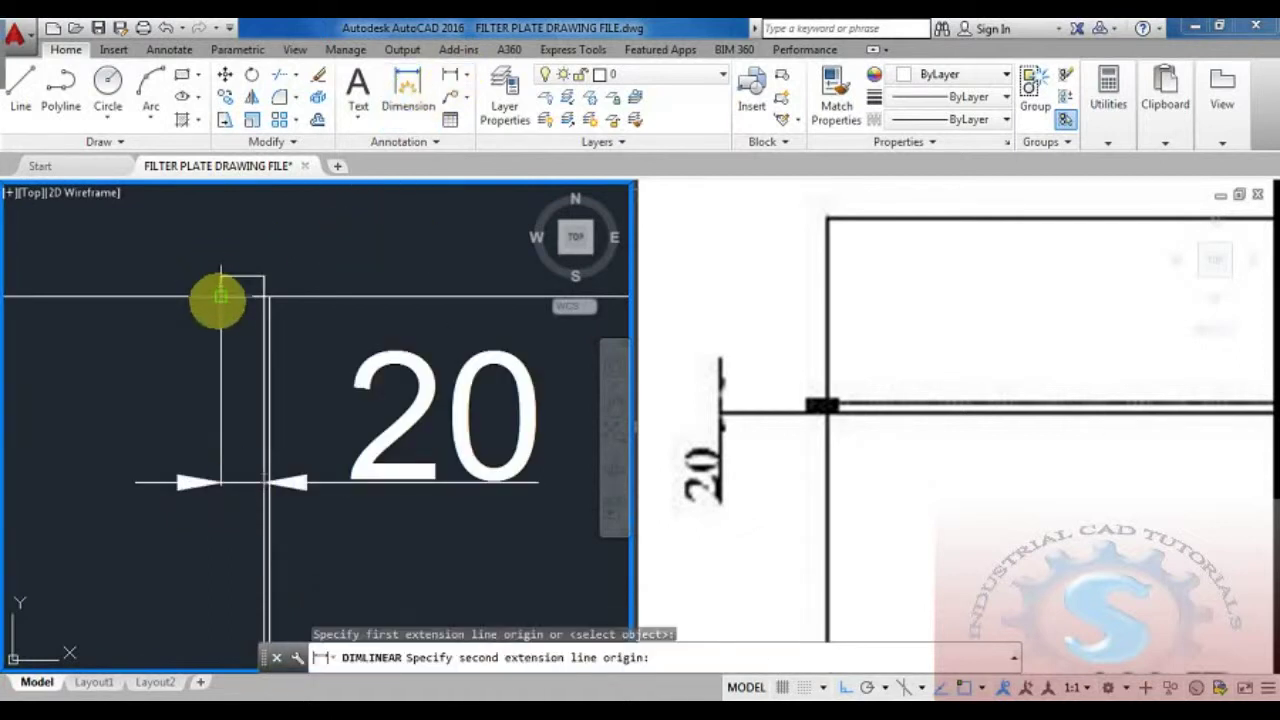
{"action": "left_click", "coordinate": [221, 296]}
{"action": "scroll", "coordinate": [105, 314], "scroll_direction": "down", "scroll_amount": 2}
{"action": "left_click", "coordinate": [177, 316]}
{"action": "scroll", "coordinate": [246, 350], "scroll_direction": "down", "scroll_amount": 3}
{"action": "scroll", "coordinate": [246, 350], "scroll_direction": "down", "scroll_amount": 2}
{"action": "scroll", "coordinate": [300, 371], "scroll_direction": "up", "scroll_amount": 4}
{"action": "mouse_move", "coordinate": [251, 400]}
{"action": "middle_mouse_down"}
{"action": "mouse_move", "coordinate": [205, 446]}
{"action": "mouse_move", "coordinate": [184, 446]}
{"action": "middle_mouse_up"}
{"action": "scroll", "coordinate": [166, 400], "scroll_direction": "up", "scroll_amount": 2}
{"action": "scroll", "coordinate": [186, 443], "scroll_direction": "down", "scroll_amount": 2}
{"action": "scroll", "coordinate": [149, 451], "scroll_direction": "up", "scroll_amount": 4}
{"action": "type", "text": "mi"}
{"action": "key", "text": "Return"}
Window-select the flange corner objects for mirroring, then cancel the attempt
{"action": "scroll", "coordinate": [289, 429], "scroll_direction": "up", "scroll_amount": 3}
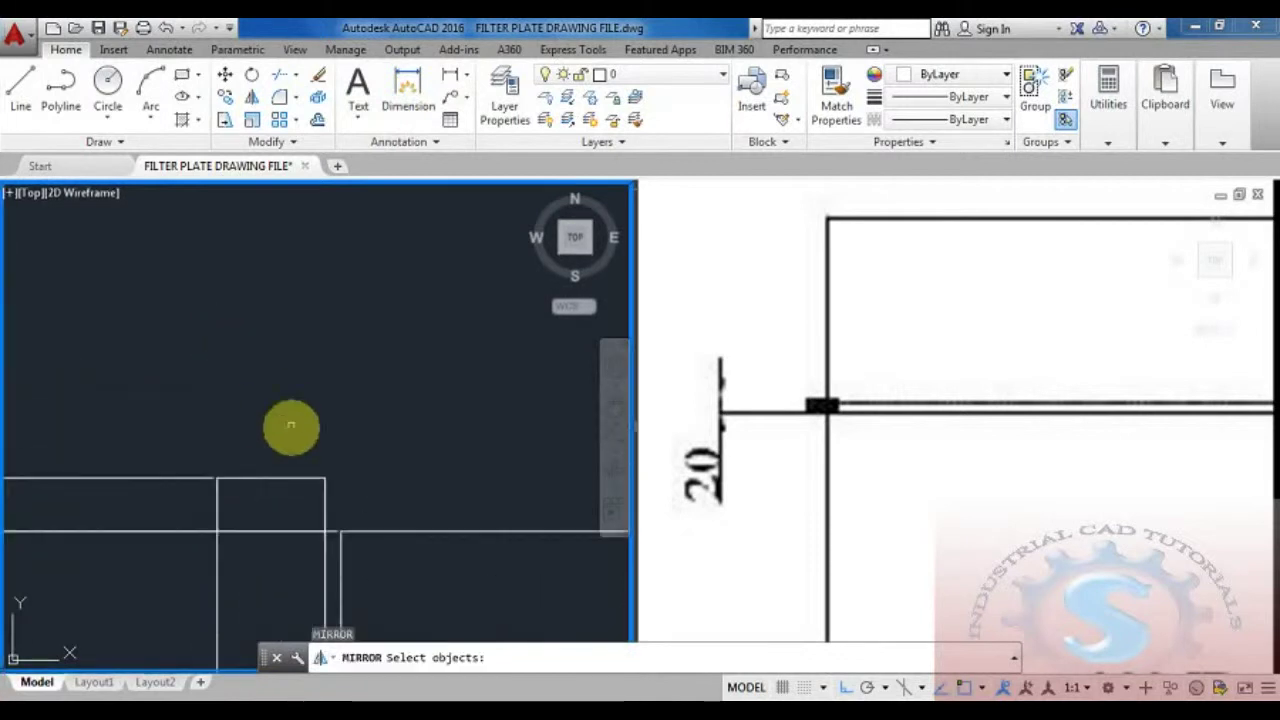
{"action": "left_click", "coordinate": [354, 562]}
{"action": "left_click", "coordinate": [150, 543]}
{"action": "scroll", "coordinate": [223, 523], "scroll_direction": "down", "scroll_amount": 4}
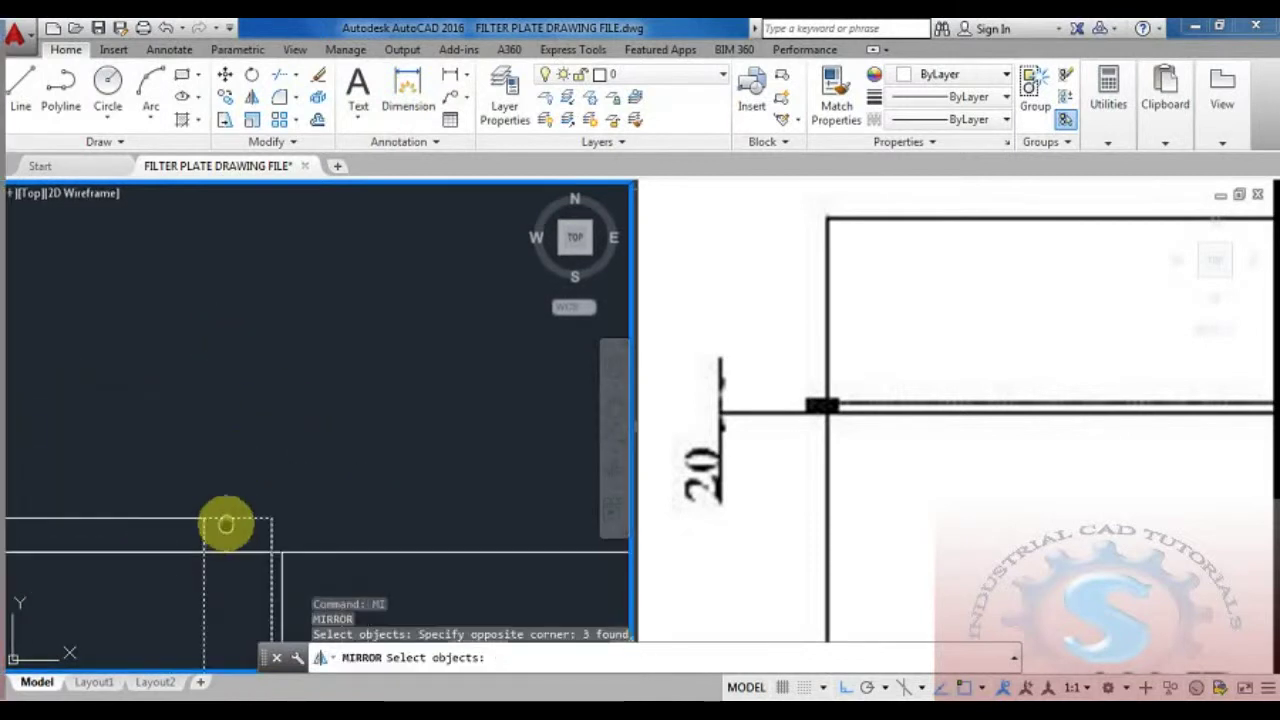
{"action": "scroll", "coordinate": [229, 537], "scroll_direction": "up", "scroll_amount": 2}
{"action": "key", "text": "Escape"}
{"action": "key", "text": "Escape"}
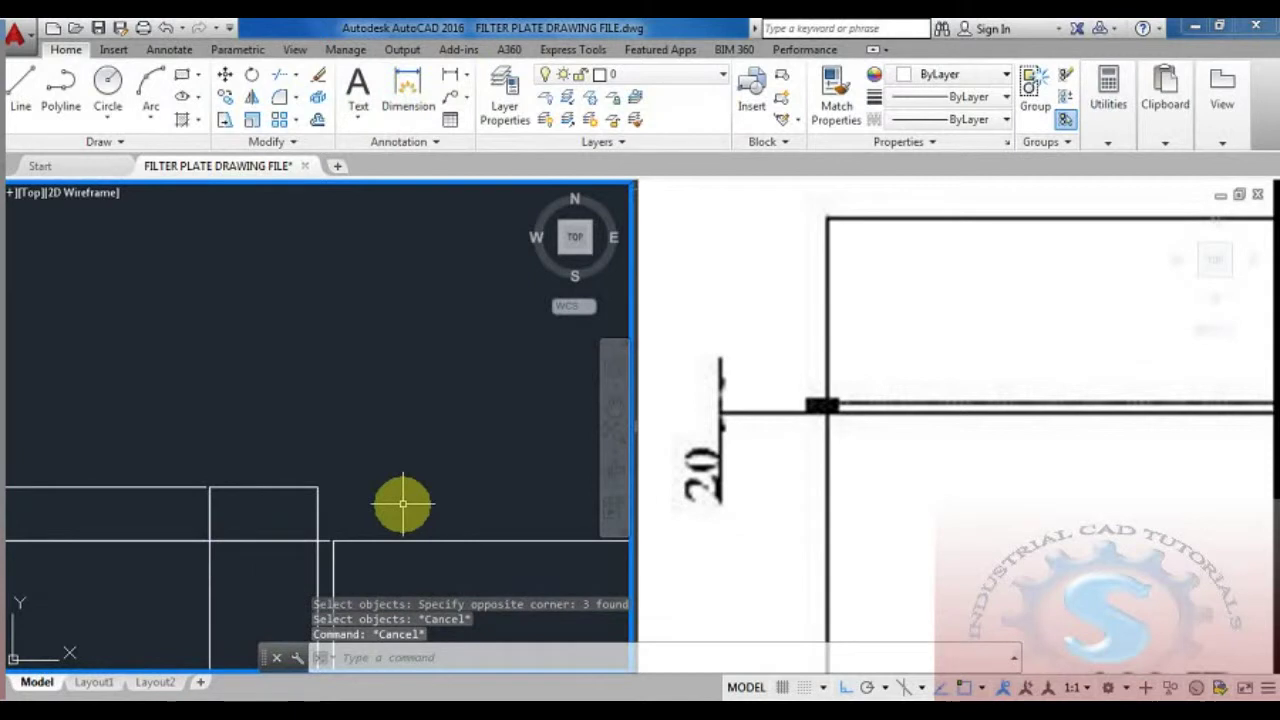
Draw a rectangle over the flange box outline
{"action": "type", "text": "rec"}
{"action": "key", "text": "Return"}
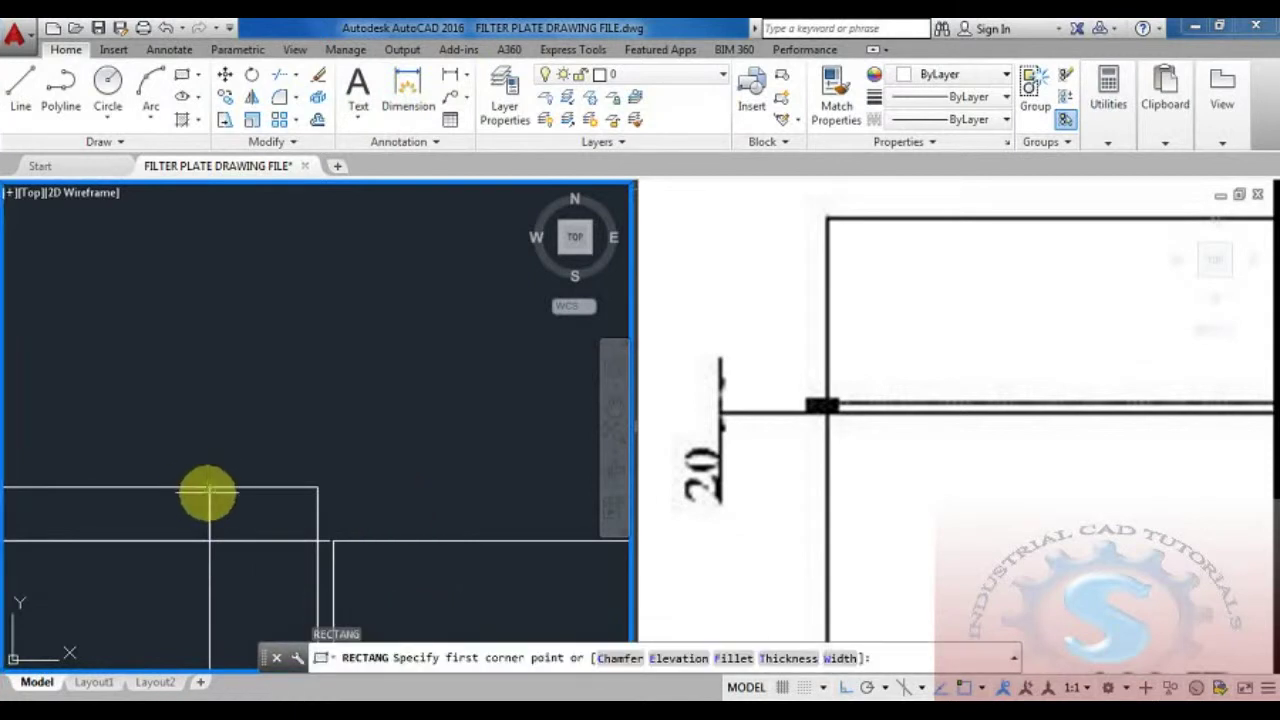
{"action": "left_click", "coordinate": [209, 490]}
{"action": "left_click", "coordinate": [317, 541]}
{"action": "key", "text": "Escape"}
{"action": "key", "text": "Escape"}
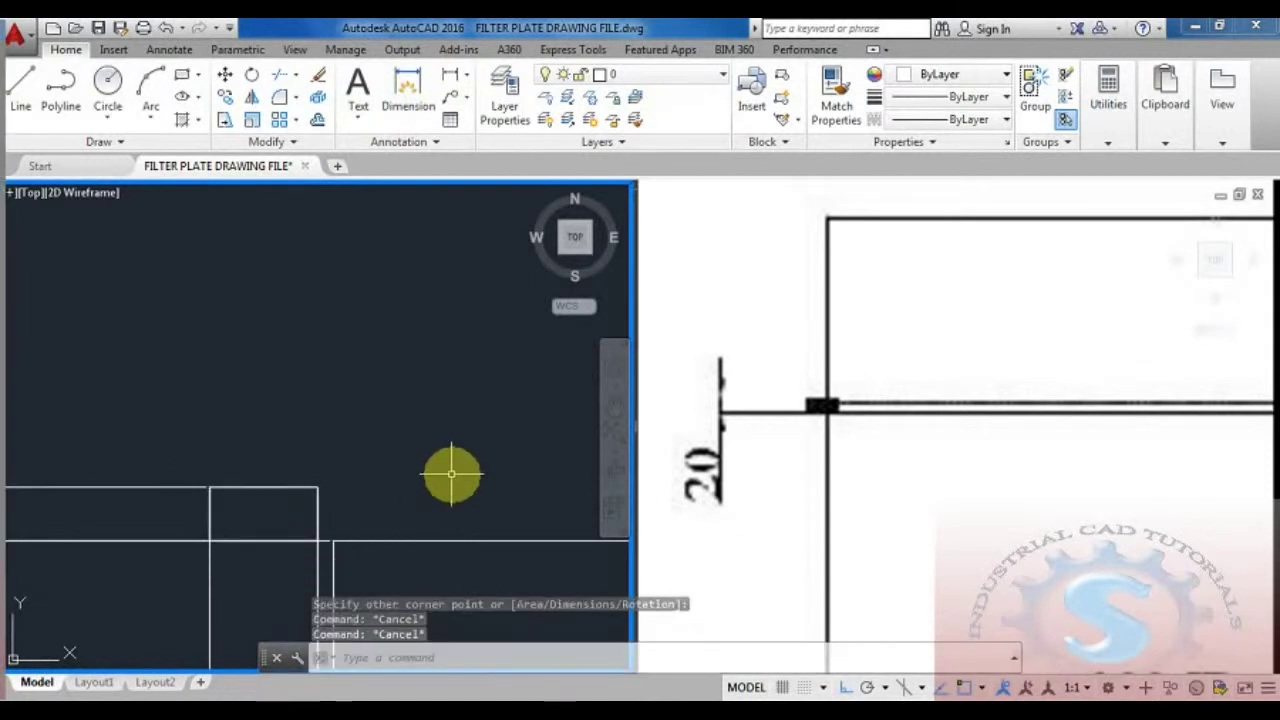
Mirror the flange rectangle upward about its top edge, keeping the original
{"action": "type", "text": "mi"}
{"action": "key", "text": "Return"}
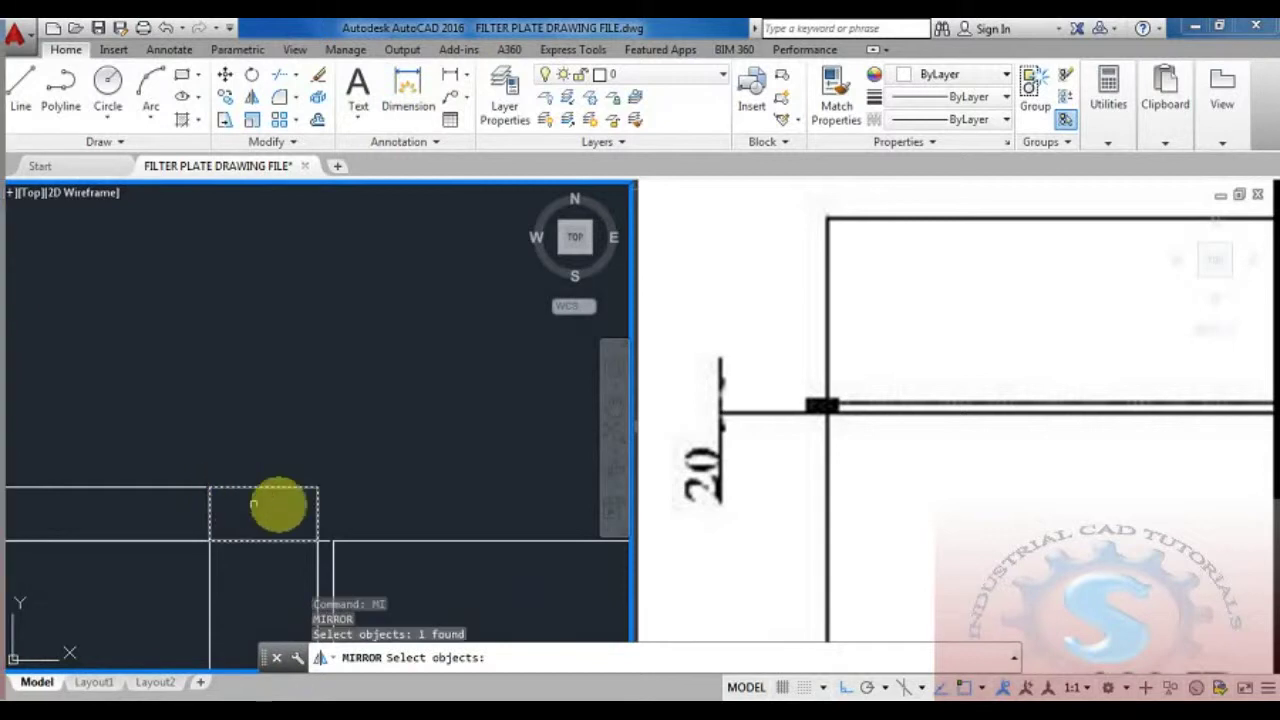
{"action": "key", "text": "Return"}
{"action": "left_click", "coordinate": [317, 488]}
{"action": "left_click", "coordinate": [213, 490]}
{"action": "scroll", "coordinate": [246, 491], "scroll_direction": "up", "scroll_amount": 3}
{"action": "key", "text": "Return"}
{"action": "scroll", "coordinate": [277, 523], "scroll_direction": "down", "scroll_amount": 1}
{"action": "mouse_move", "coordinate": [277, 523]}
{"action": "middle_mouse_down"}
{"action": "mouse_move", "coordinate": [175, 405]}
{"action": "mouse_move", "coordinate": [198, 454]}
{"action": "middle_mouse_up"}
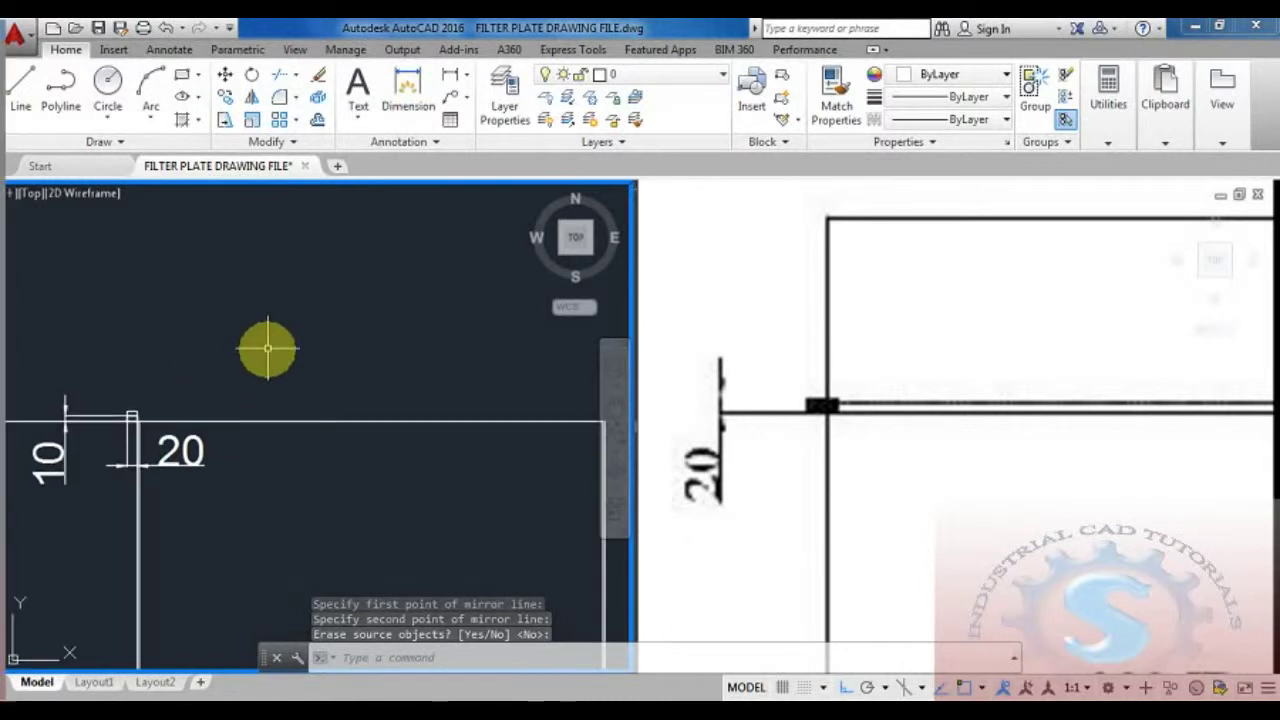
{"action": "middle_click_drag", "start_coordinate": [267, 348], "coordinate": [277, 368]}
{"action": "type", "text": "l"}
{"action": "key", "text": "Return"}
{"action": "scroll", "coordinate": [143, 434], "scroll_direction": "up", "scroll_amount": 4}
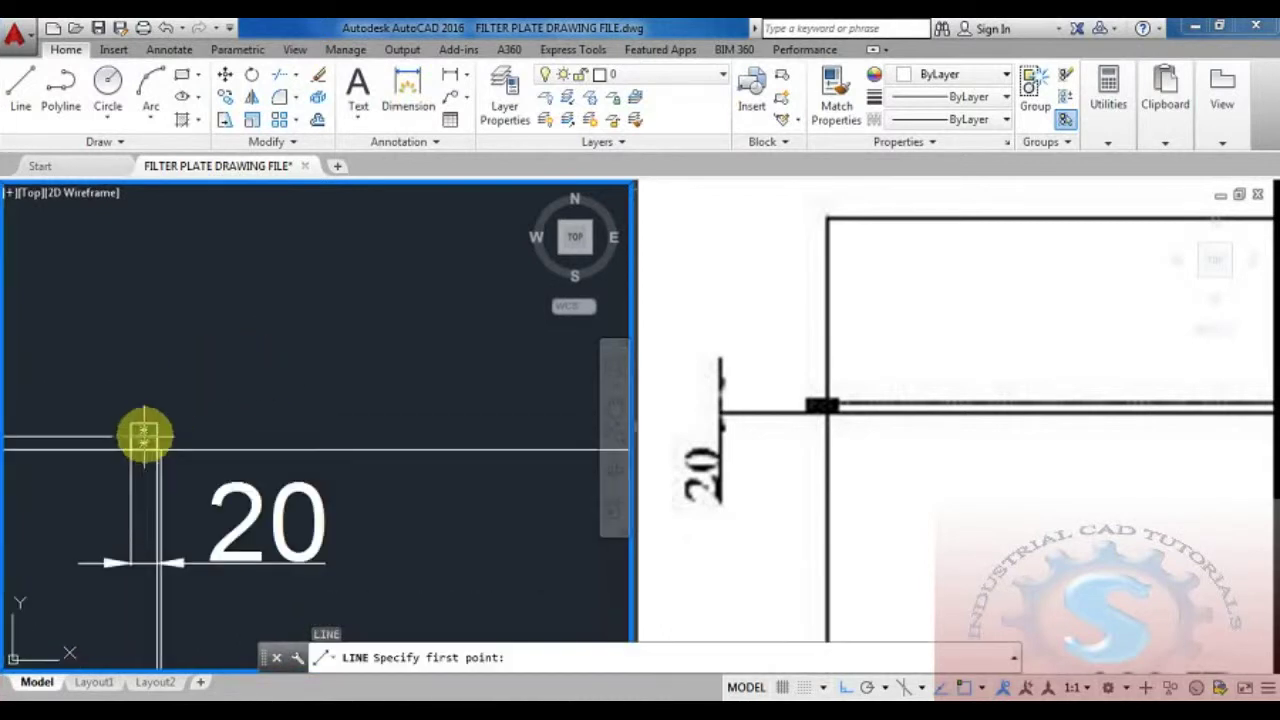
{"action": "scroll", "coordinate": [145, 441], "scroll_direction": "up", "scroll_amount": 2}
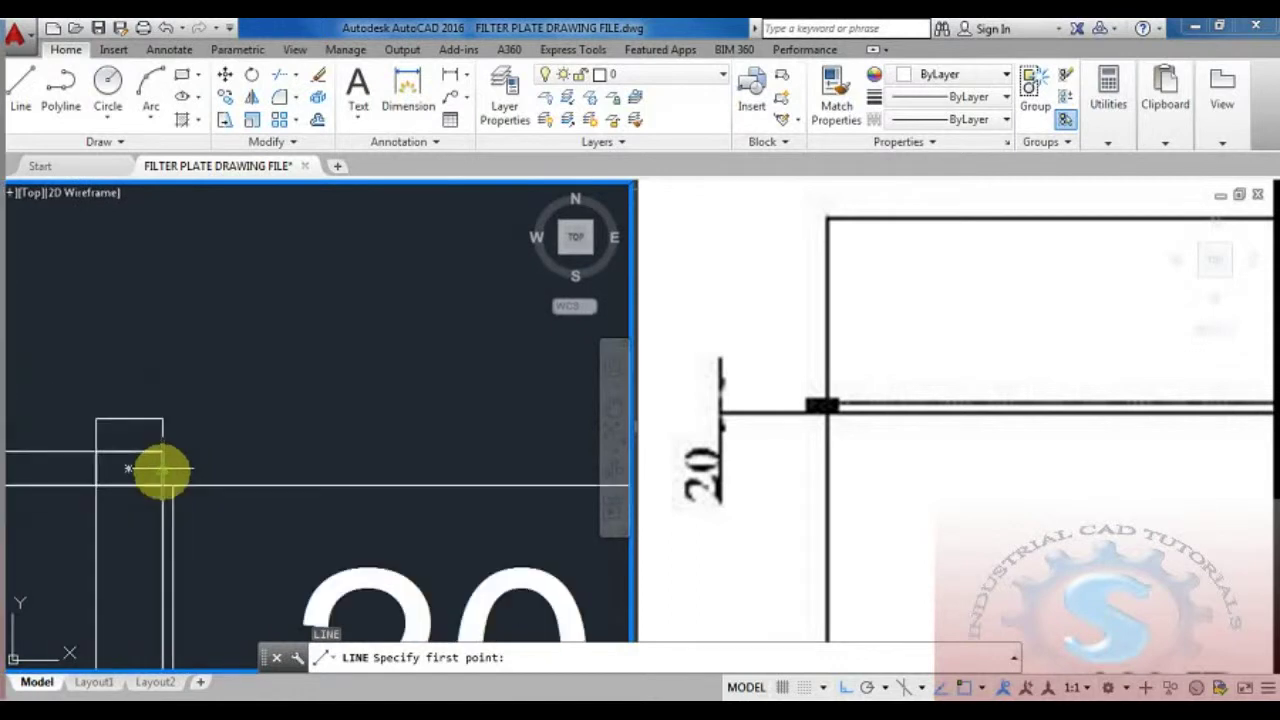
{"action": "left_click", "coordinate": [843, 400]}
{"action": "scroll", "coordinate": [843, 410], "scroll_direction": "down", "scroll_amount": 4}
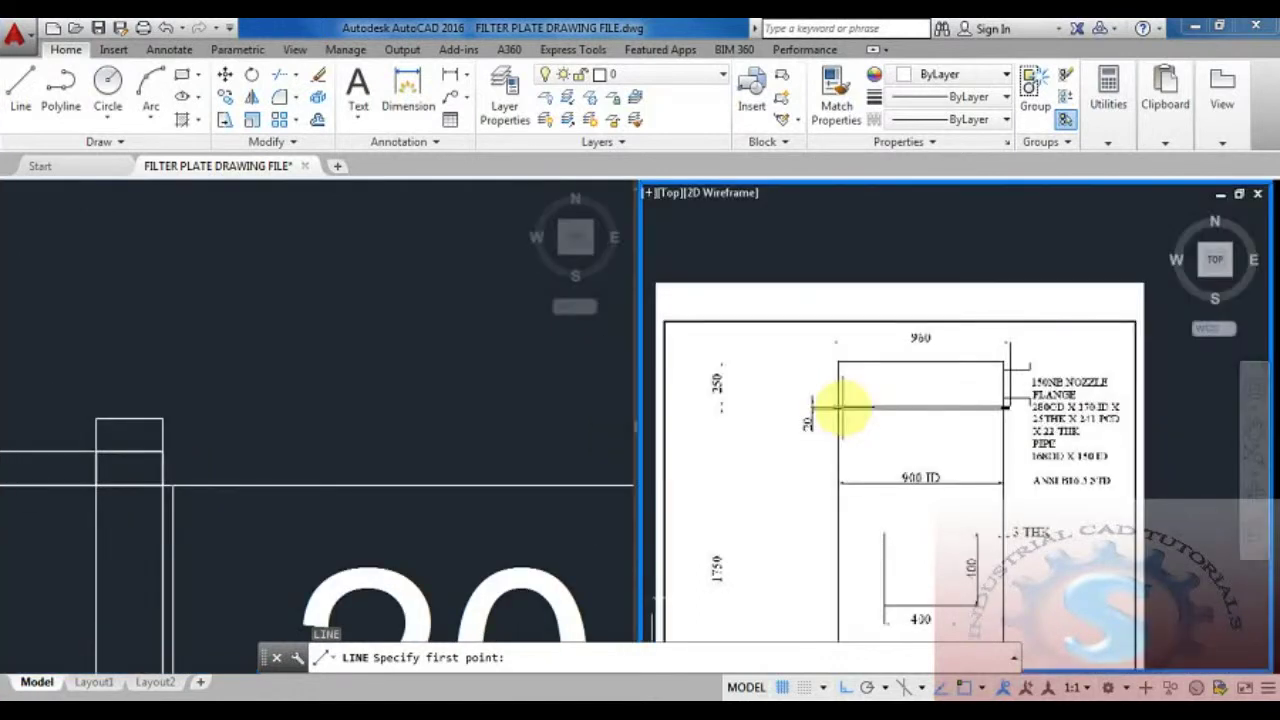
{"action": "scroll", "coordinate": [751, 418], "scroll_direction": "up", "scroll_amount": 3}
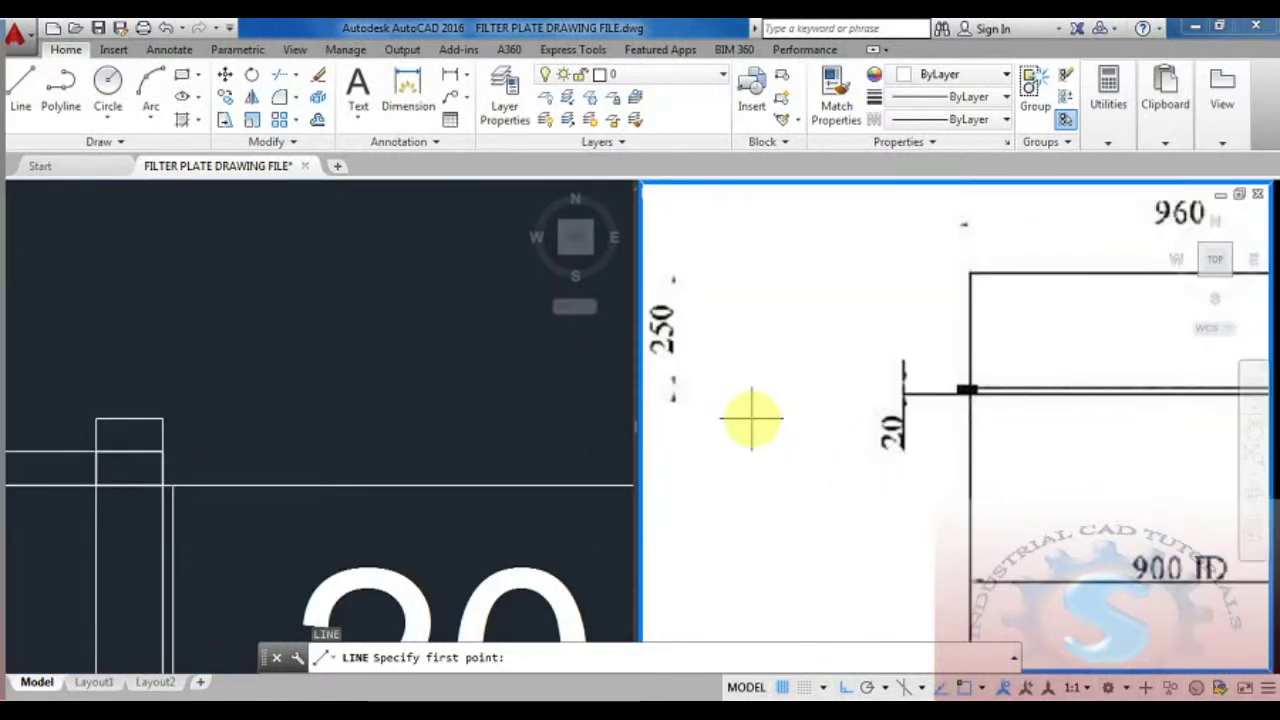
{"action": "scroll", "coordinate": [751, 418], "scroll_direction": "down", "scroll_amount": 5}
{"action": "scroll", "coordinate": [770, 433], "scroll_direction": "up", "scroll_amount": 2}
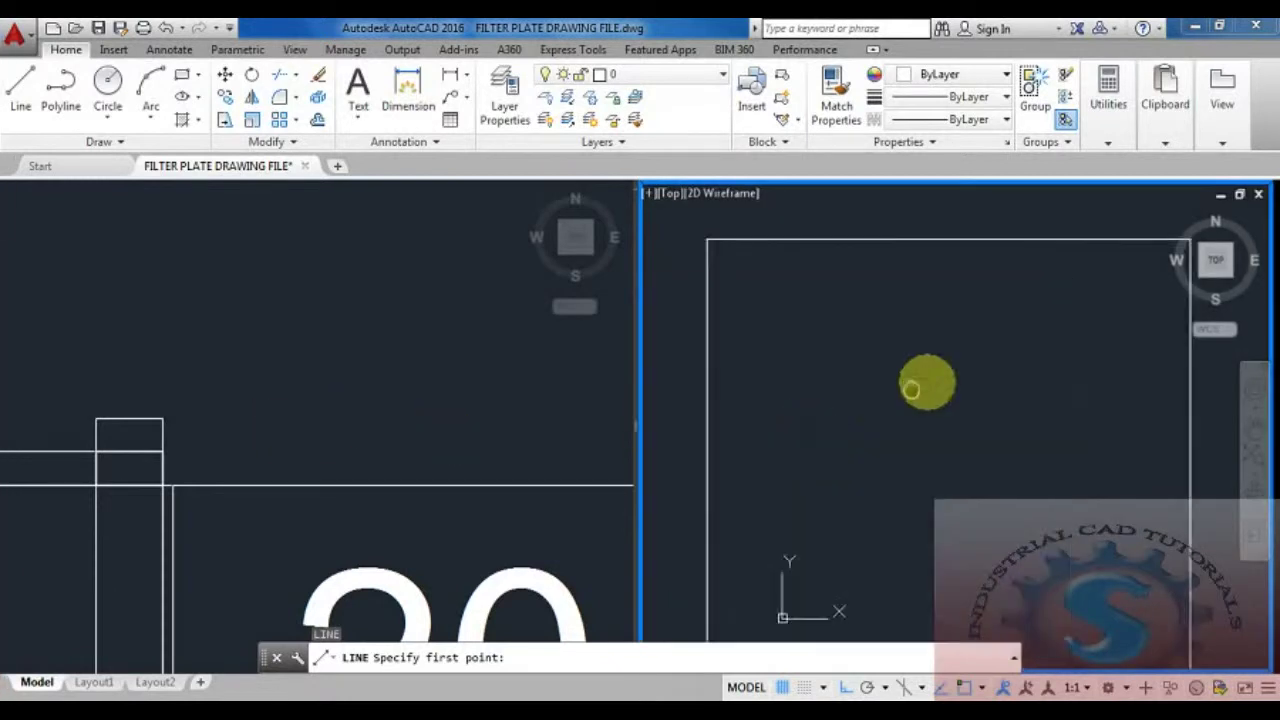
{"action": "left_click", "coordinate": [211, 440]}
{"action": "scroll", "coordinate": [383, 349], "scroll_direction": "down", "scroll_amount": 5}
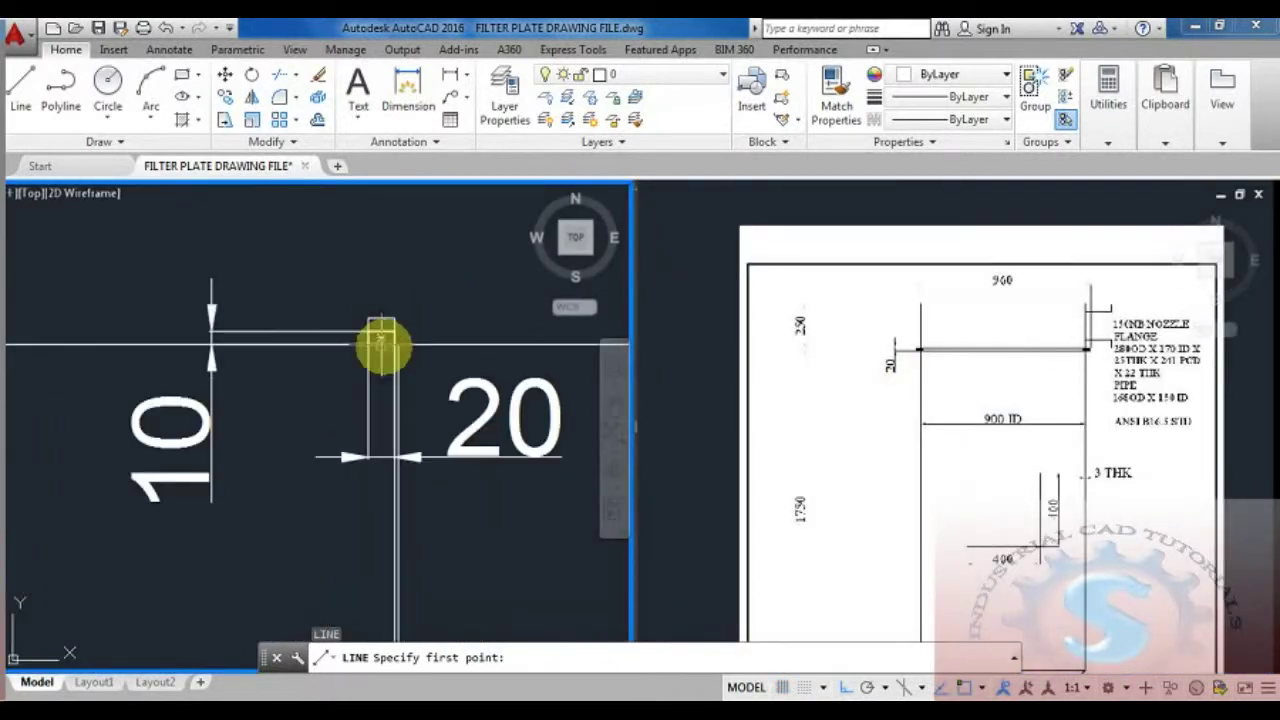
{"action": "scroll", "coordinate": [361, 377], "scroll_direction": "up", "scroll_amount": 3}
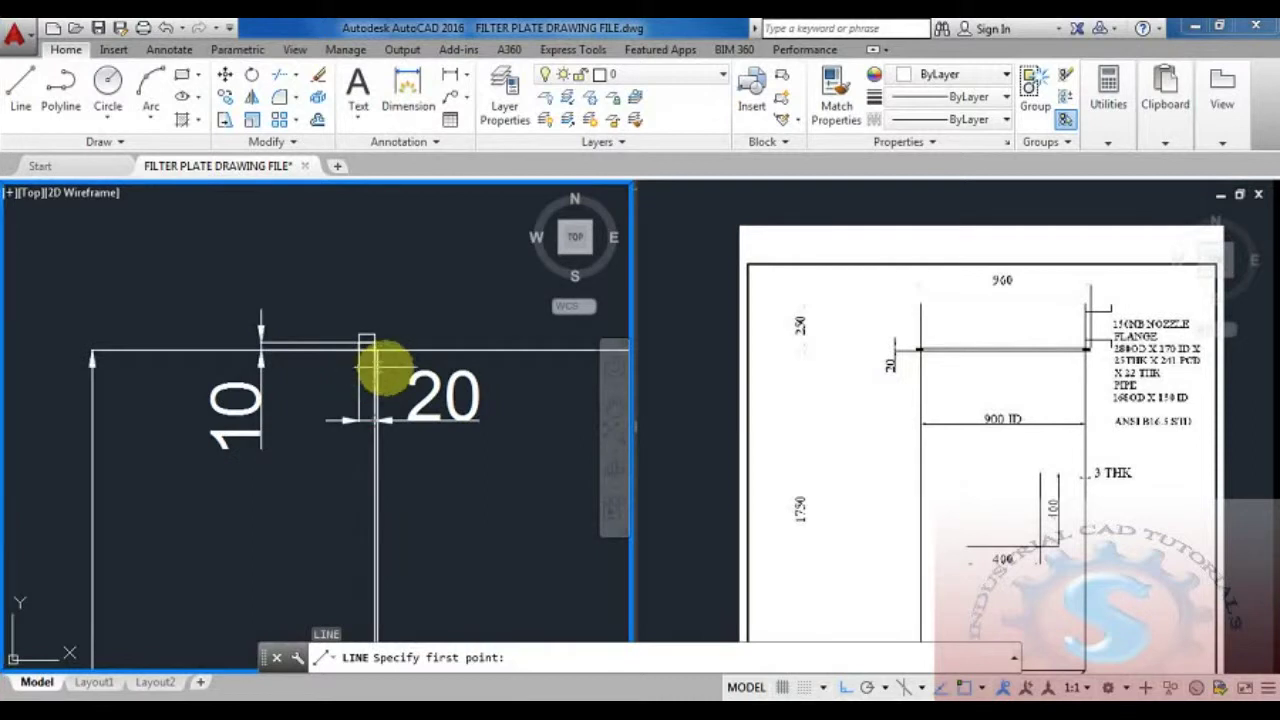
{"action": "scroll", "coordinate": [383, 370], "scroll_direction": "down", "scroll_amount": 3}
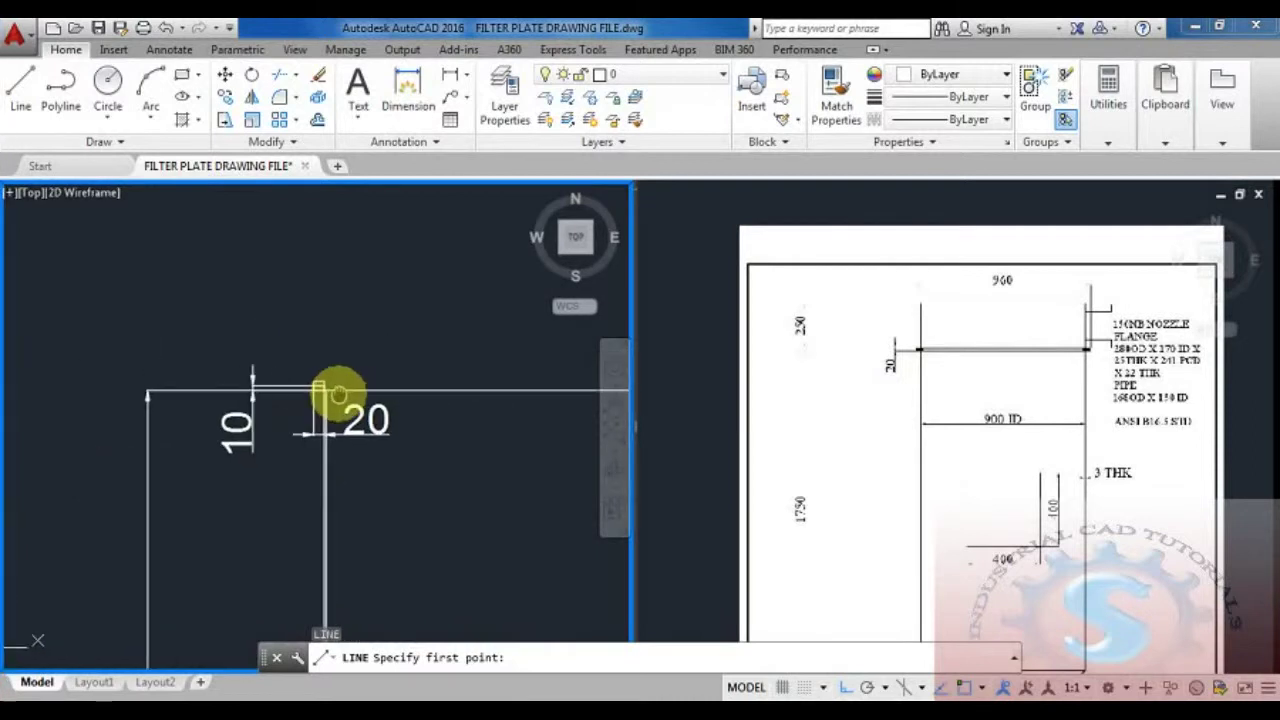
{"action": "scroll", "coordinate": [338, 392], "scroll_direction": "down", "scroll_amount": 6}
{"action": "scroll", "coordinate": [294, 377], "scroll_direction": "up", "scroll_amount": 5}
{"action": "scroll", "coordinate": [346, 371], "scroll_direction": "up", "scroll_amount": 1}
{"action": "left_click", "coordinate": [894, 457]}
{"action": "scroll", "coordinate": [866, 363], "scroll_direction": "up", "scroll_amount": 3}
{"action": "scroll", "coordinate": [869, 363], "scroll_direction": "down", "scroll_amount": 1}
{"action": "scroll", "coordinate": [936, 343], "scroll_direction": "up", "scroll_amount": 2}
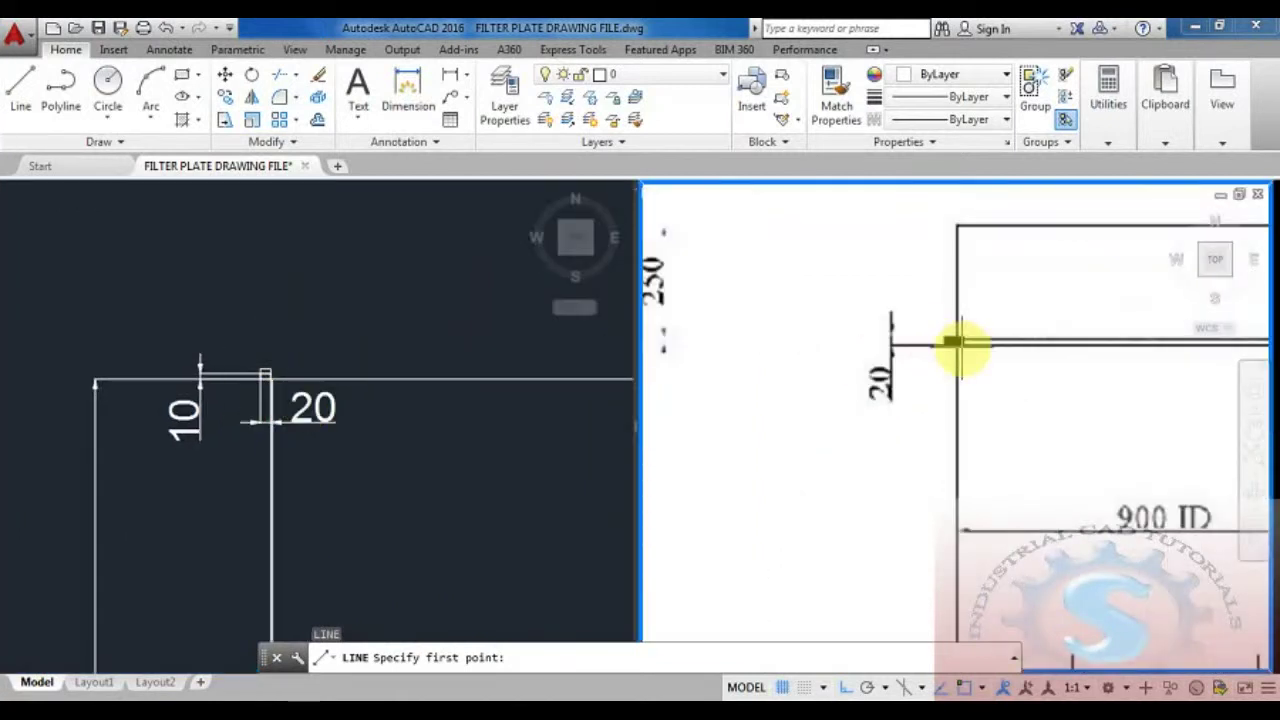
{"action": "scroll", "coordinate": [975, 440], "scroll_direction": "down", "scroll_amount": 4}
{"action": "scroll", "coordinate": [945, 457], "scroll_direction": "up", "scroll_amount": 4}
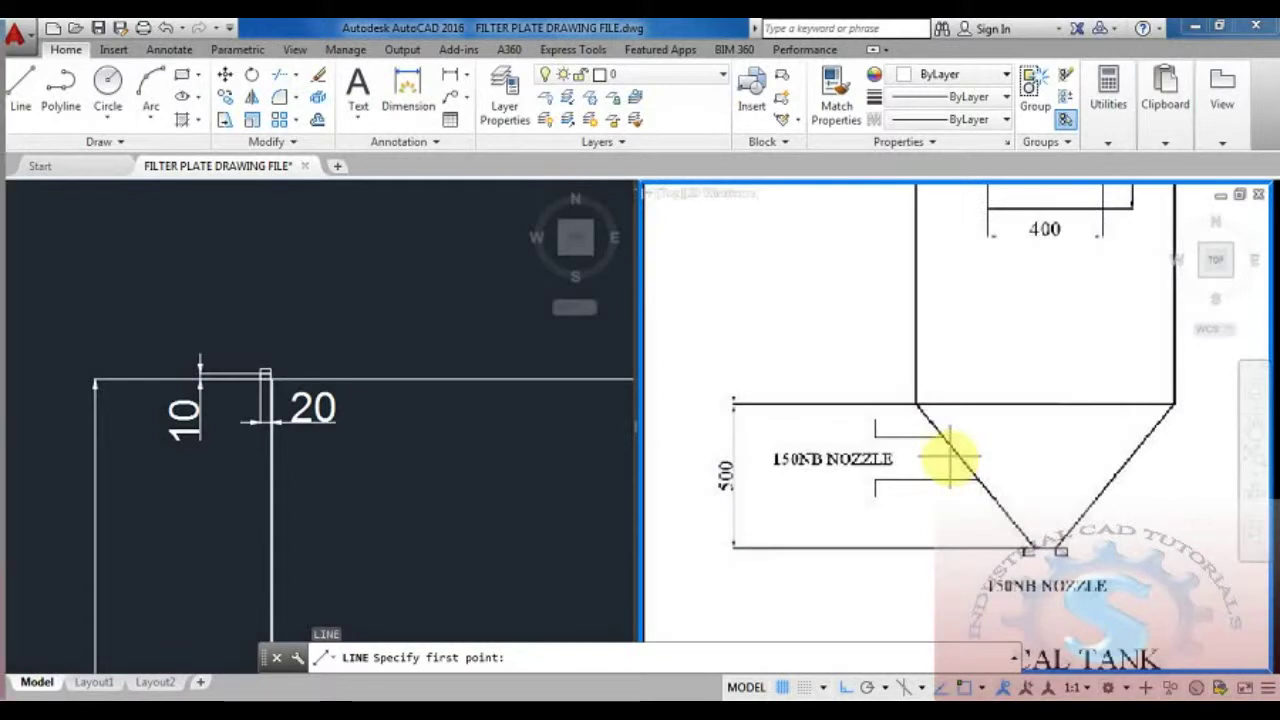
{"action": "scroll", "coordinate": [948, 443], "scroll_direction": "down", "scroll_amount": 5}
{"action": "middle_click_drag", "start_coordinate": [463, 457], "coordinate": [466, 380]}
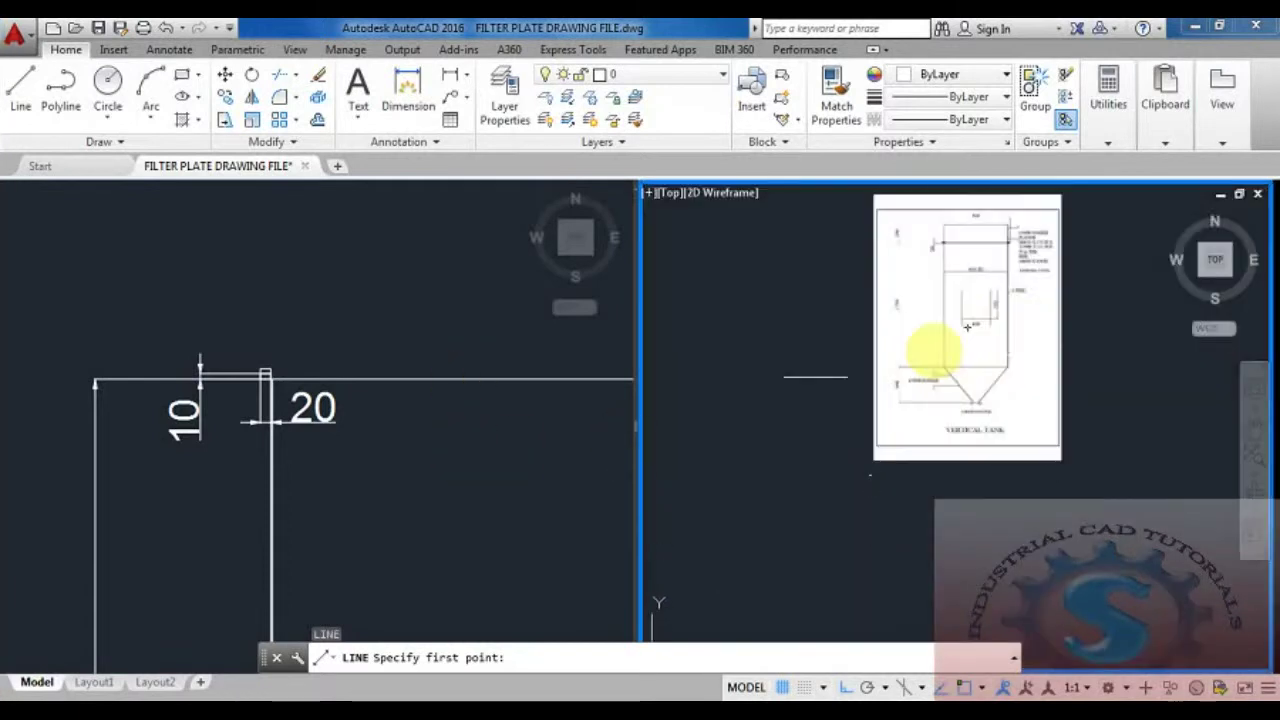
{"action": "middle_click_drag", "start_coordinate": [929, 349], "coordinate": [970, 420]}
{"action": "scroll", "coordinate": [958, 400], "scroll_direction": "up", "scroll_amount": 4}
{"action": "left_click", "coordinate": [457, 457]}
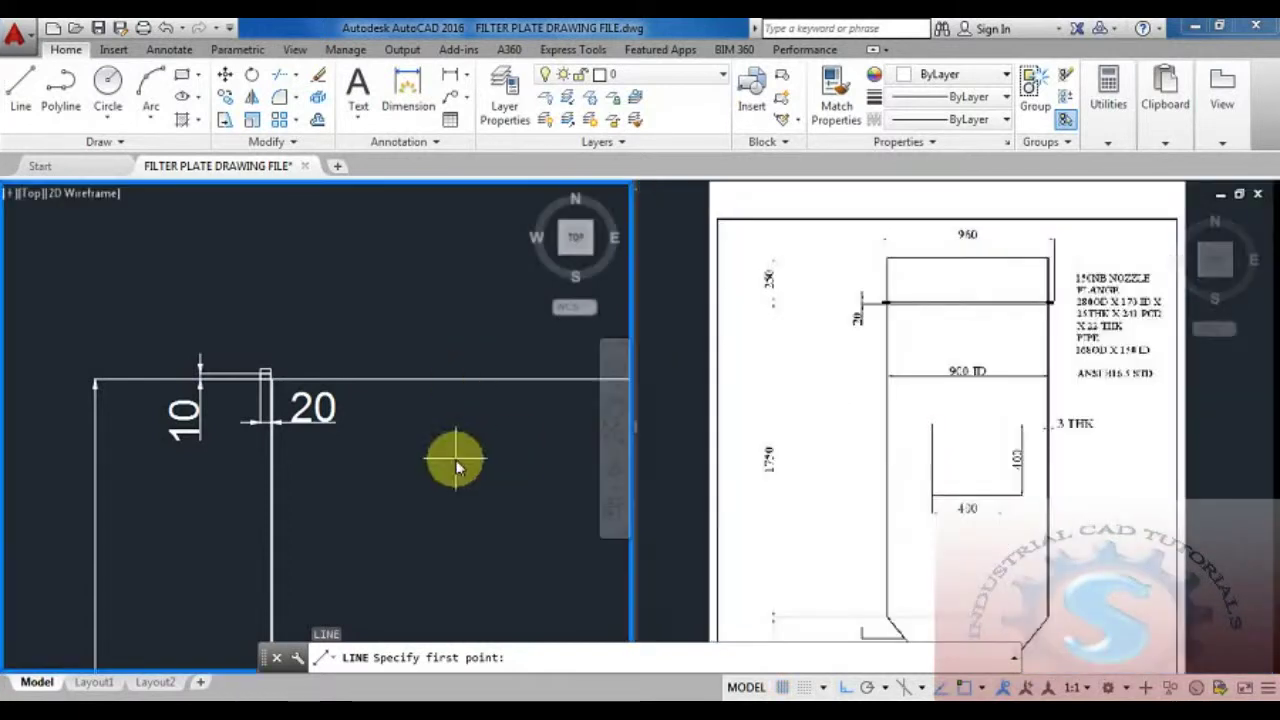
{"action": "scroll", "coordinate": [420, 380], "scroll_direction": "down", "scroll_amount": 2}
{"action": "scroll", "coordinate": [407, 340], "scroll_direction": "up", "scroll_amount": 2}
{"action": "scroll", "coordinate": [285, 415], "scroll_direction": "down", "scroll_amount": 4}
{"action": "scroll", "coordinate": [168, 350], "scroll_direction": "up", "scroll_amount": 4}
{"action": "middle_click_drag", "start_coordinate": [168, 350], "coordinate": [143, 400]}
{"action": "scroll", "coordinate": [148, 394], "scroll_direction": "up", "scroll_amount": 2}
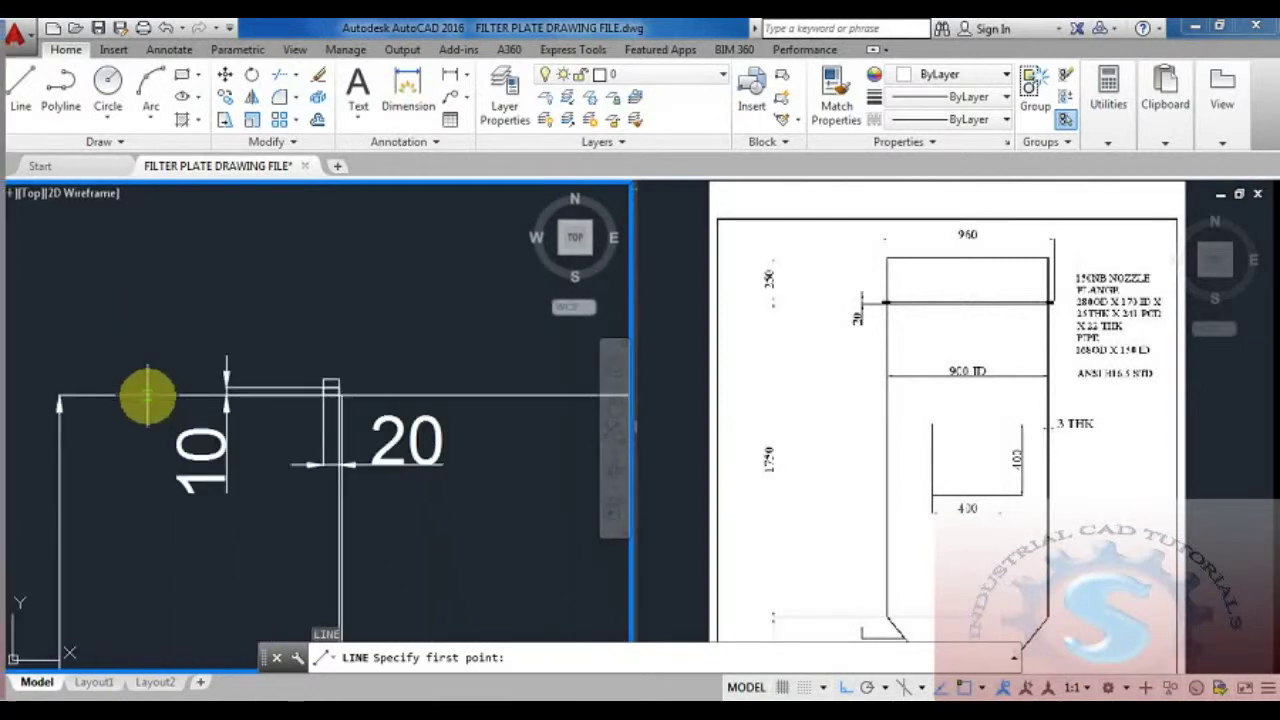
Stretch the top plate line's endpoint to a new position near the flange
{"action": "key", "text": "Escape"}
{"action": "key", "text": "Escape"}
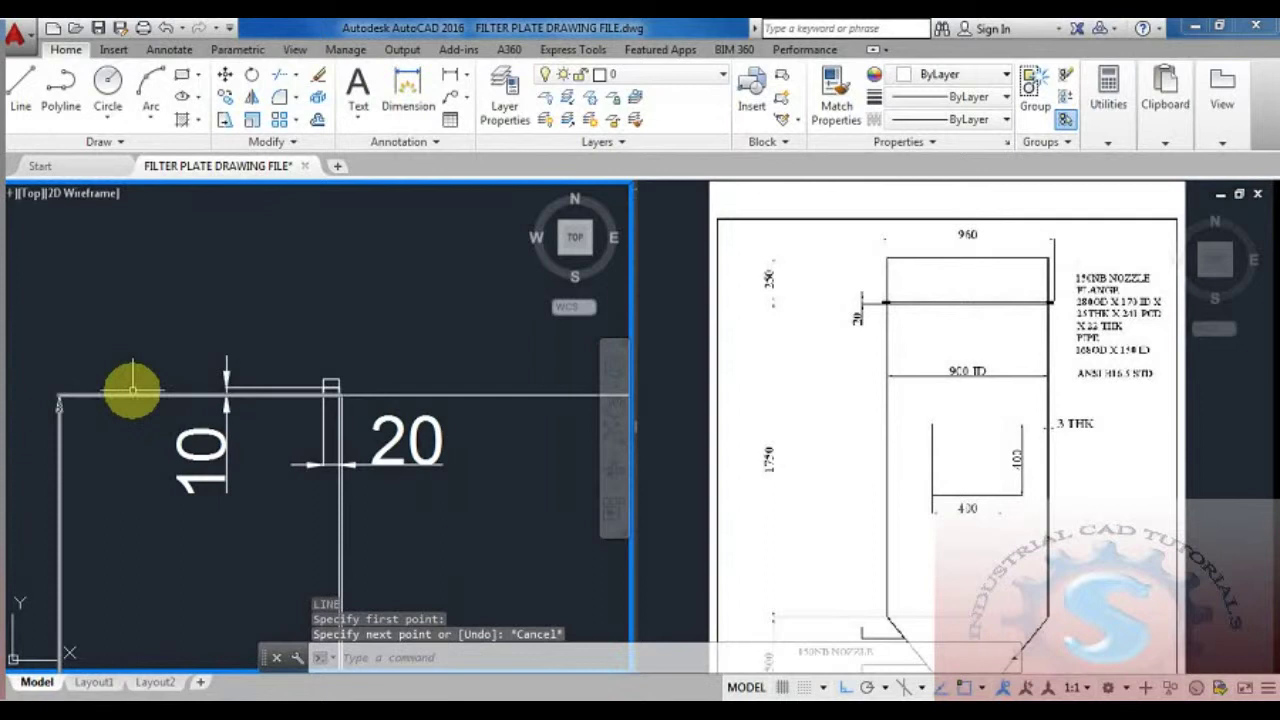
{"action": "scroll", "coordinate": [335, 395], "scroll_direction": "up", "scroll_amount": 2}
{"action": "scroll", "coordinate": [340, 393], "scroll_direction": "up", "scroll_amount": 2}
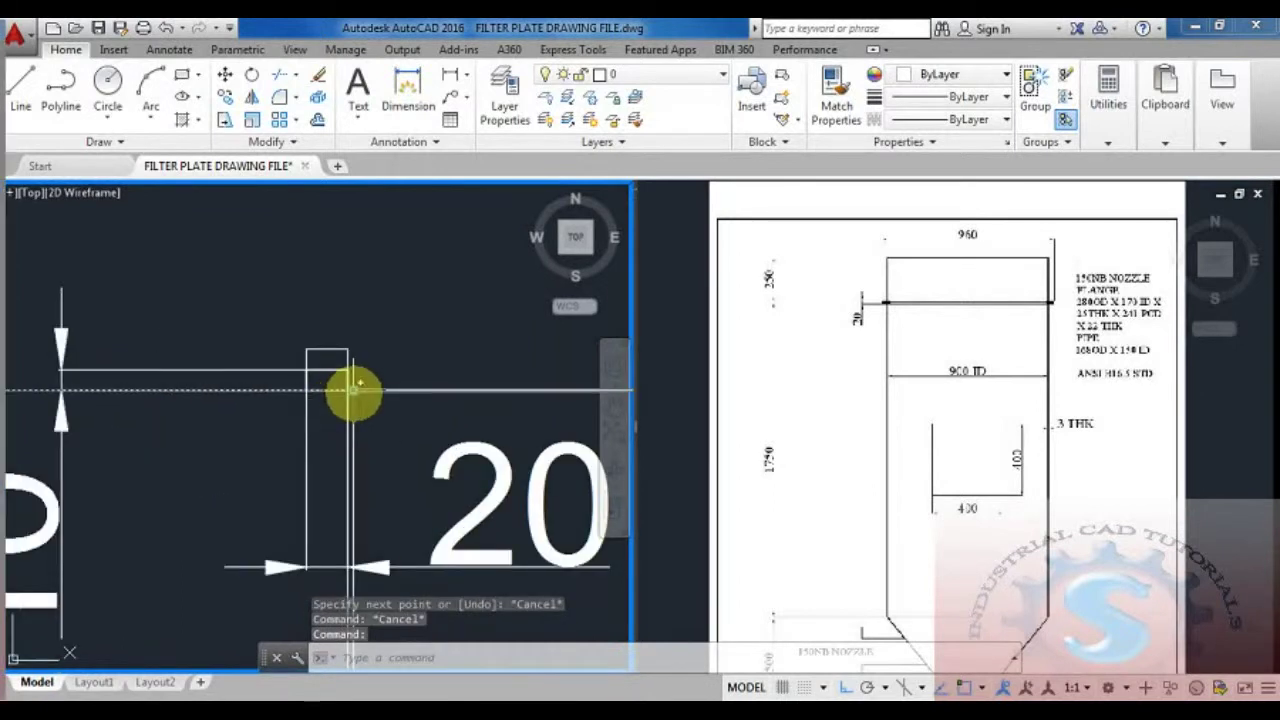
{"action": "left_click", "coordinate": [353, 389]}
{"action": "left_click", "coordinate": [346, 372]}
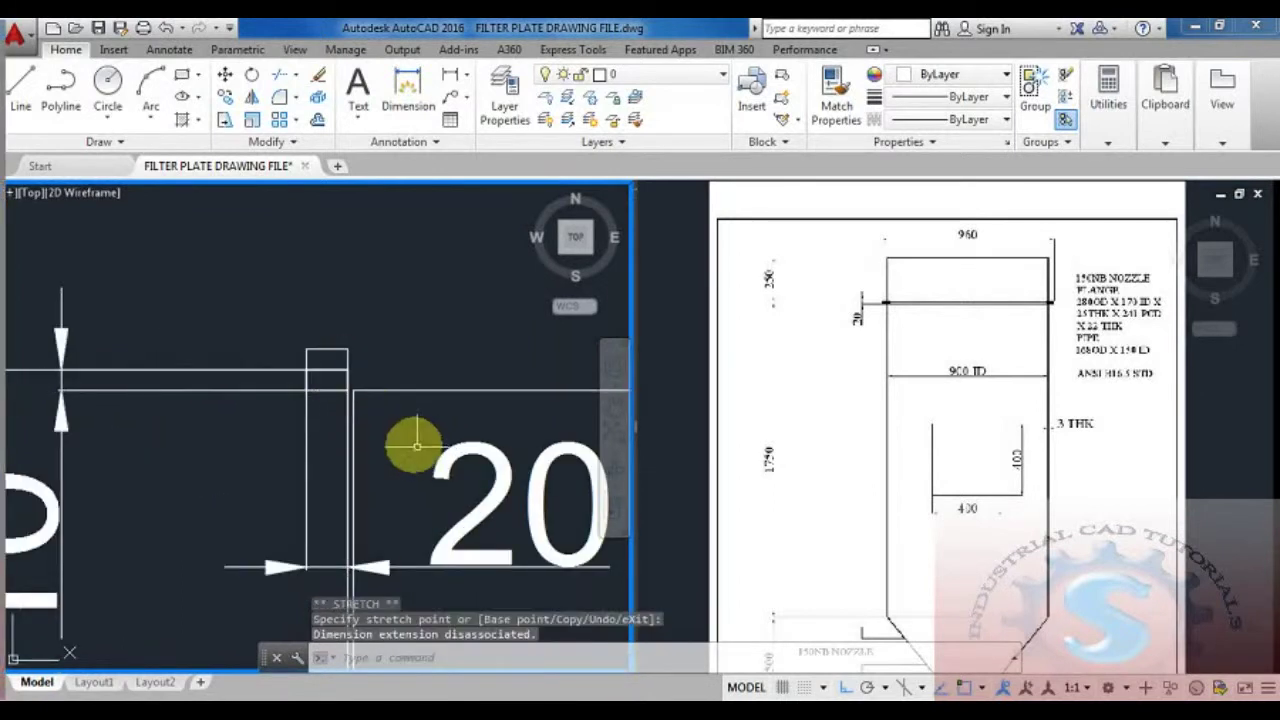
{"action": "key", "text": "Escape"}
{"action": "scroll", "coordinate": [386, 434], "scroll_direction": "down", "scroll_amount": 4}
{"action": "scroll", "coordinate": [371, 404], "scroll_direction": "down", "scroll_amount": 5}
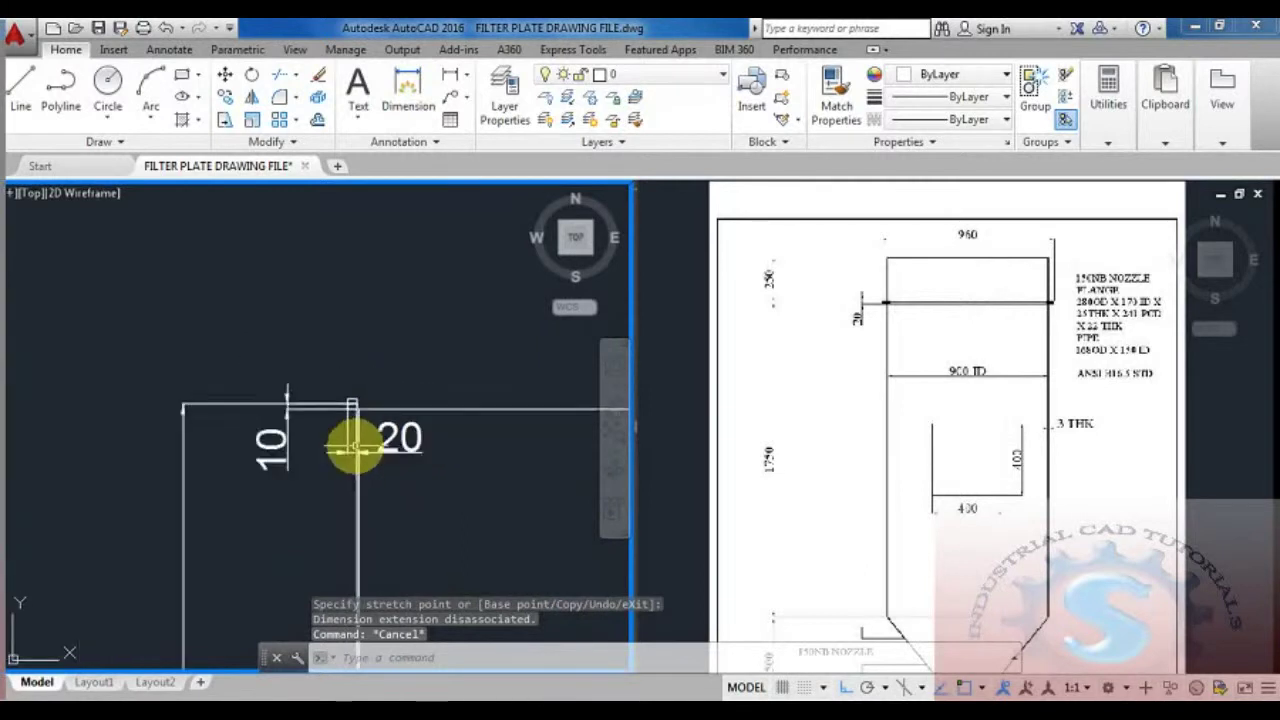
{"action": "scroll", "coordinate": [291, 453], "scroll_direction": "up", "scroll_amount": 3}
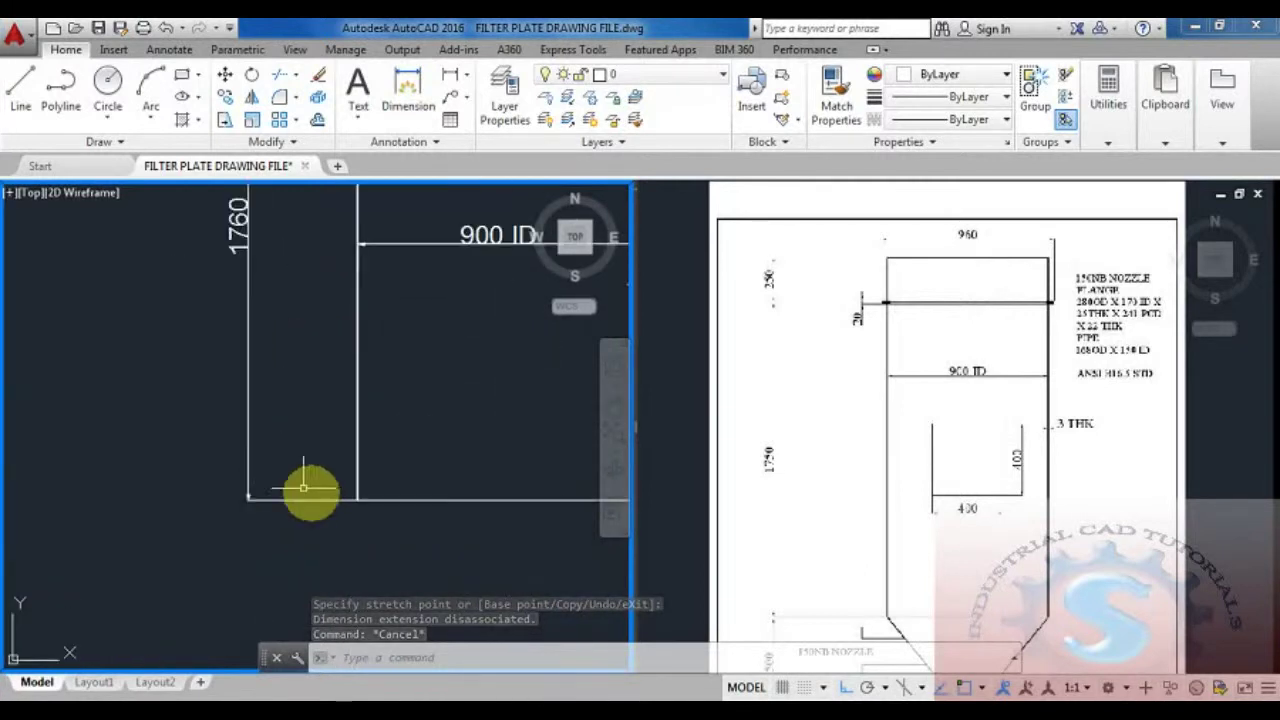
{"action": "scroll", "coordinate": [303, 503], "scroll_direction": "down", "scroll_amount": 1}
Draw a 10-unit line along the plate's bottom edge
{"action": "key", "text": "l"}
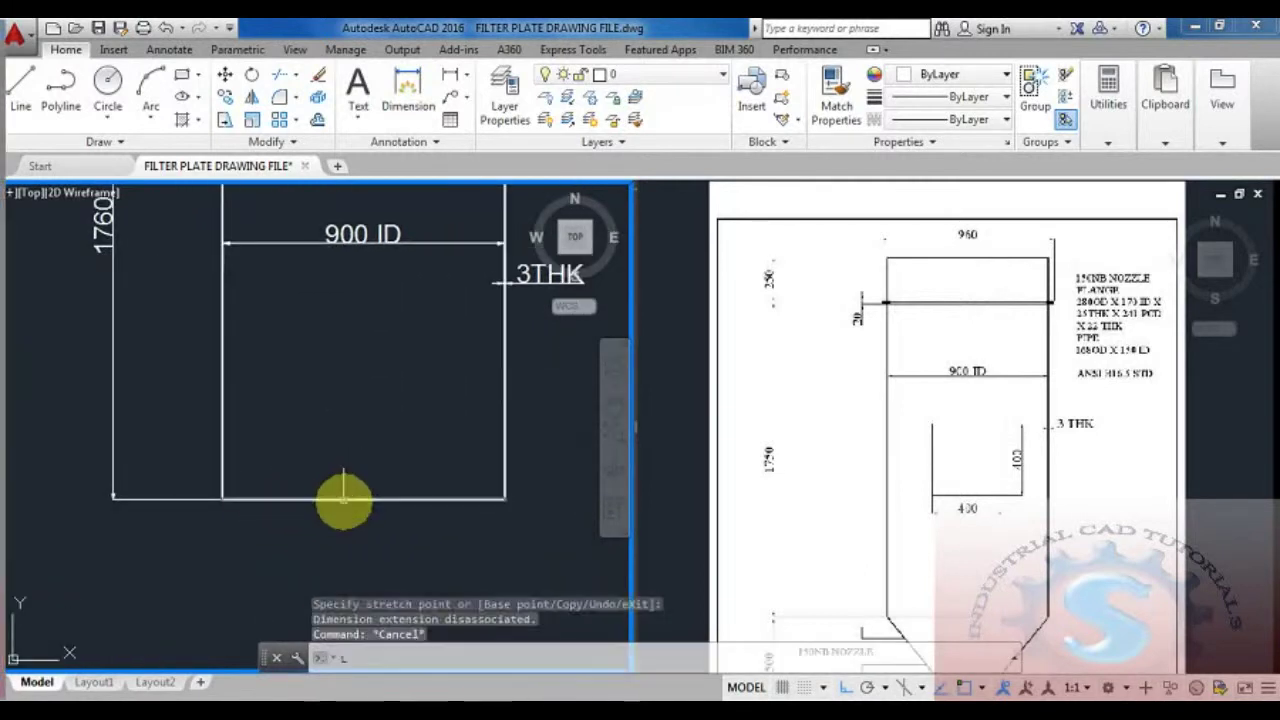
{"action": "key", "text": "Return"}
{"action": "left_click", "coordinate": [363, 488]}
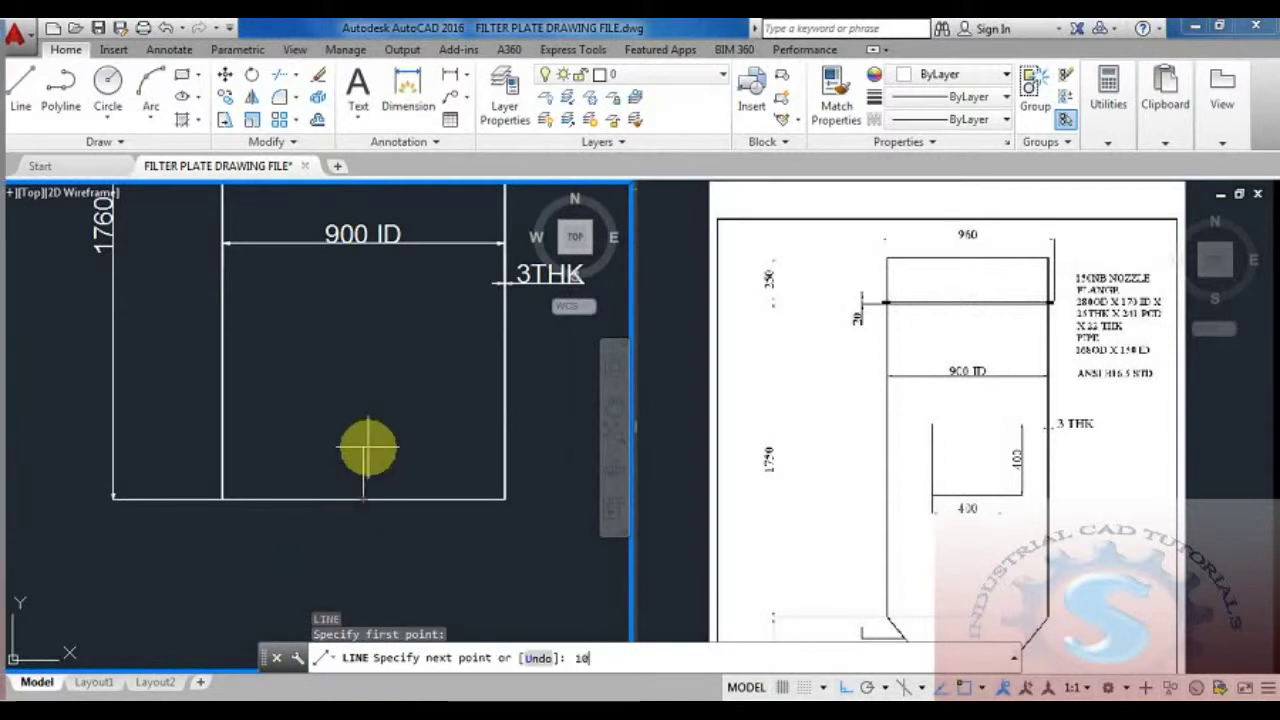
{"action": "scroll", "coordinate": [162, 475], "scroll_direction": "up", "scroll_amount": 2}
{"action": "left_click", "coordinate": [158, 472]}
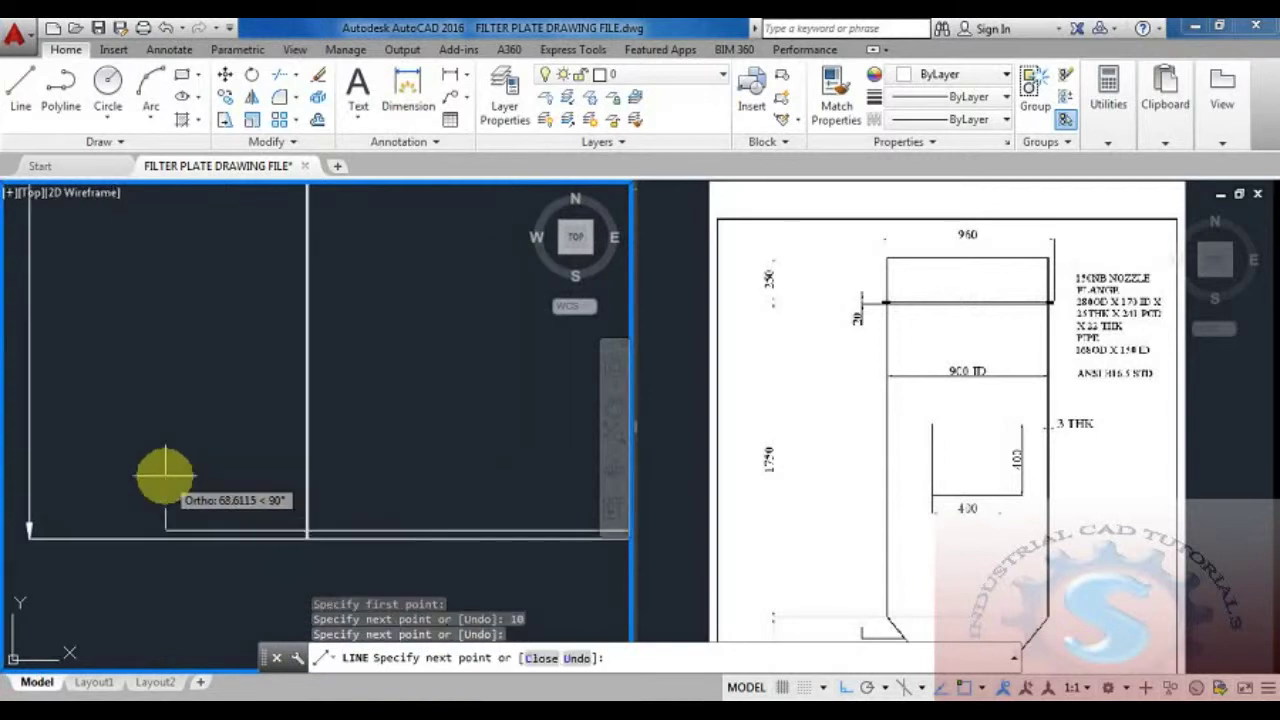
{"action": "scroll", "coordinate": [136, 436], "scroll_direction": "down", "scroll_amount": 2}
{"action": "key", "text": "Escape"}
{"action": "key", "text": "Escape"}
Trim the overhanging line ends at the plate corner
{"action": "type", "text": "tr"}
{"action": "key", "text": "Return"}
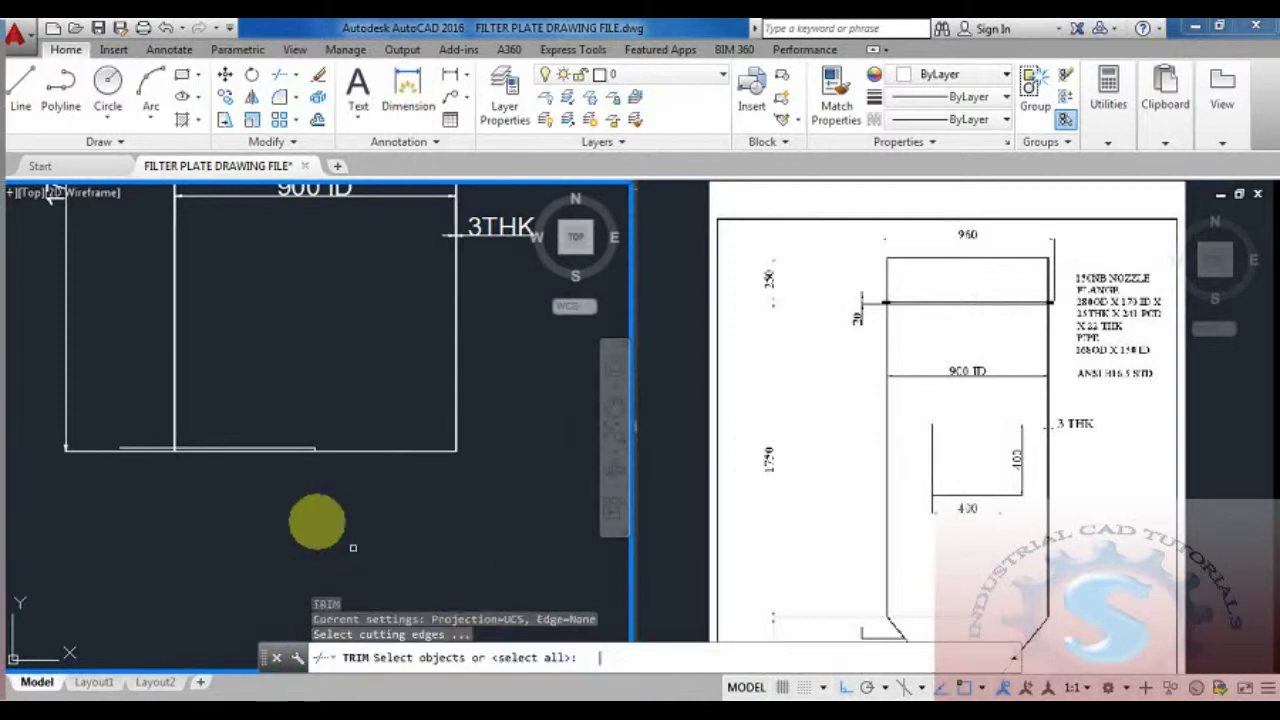
{"action": "key", "text": "Return"}
{"action": "scroll", "coordinate": [251, 474], "scroll_direction": "up", "scroll_amount": 3}
{"action": "left_click", "coordinate": [323, 548]}
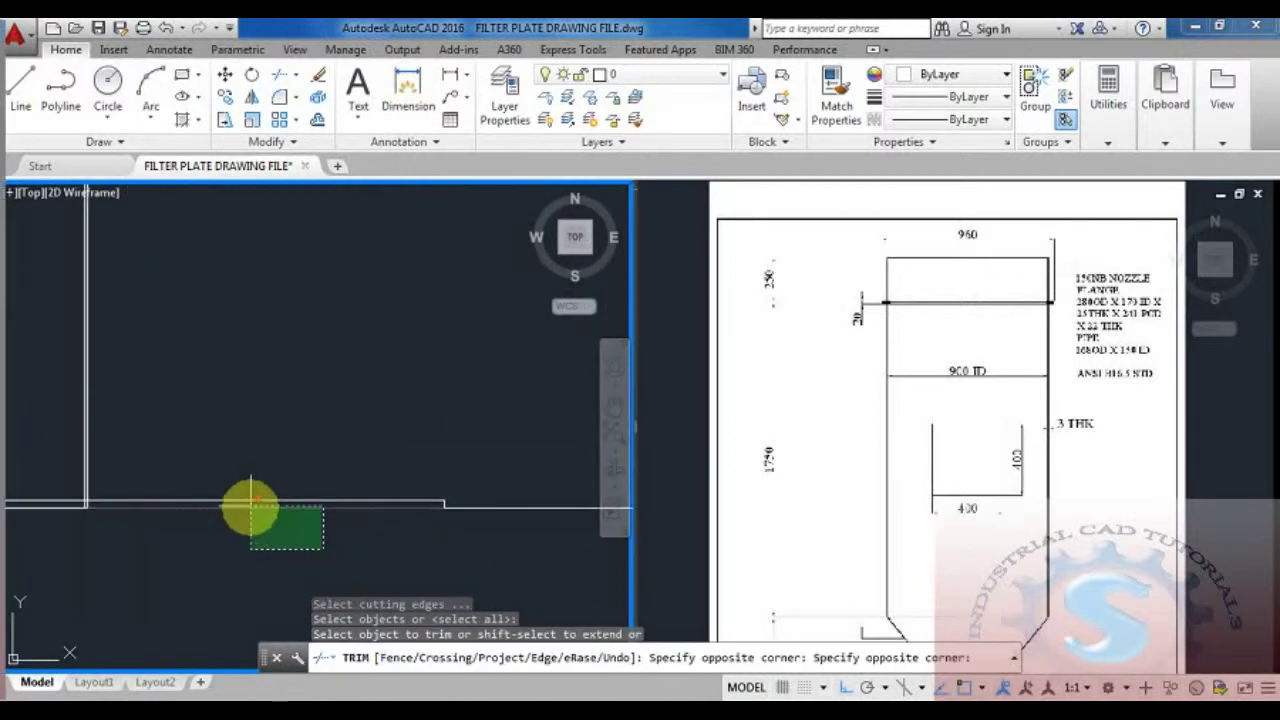
{"action": "left_click", "coordinate": [251, 505]}
{"action": "scroll", "coordinate": [320, 531], "scroll_direction": "down", "scroll_amount": 2}
{"action": "left_click", "coordinate": [455, 490]}
{"action": "left_click", "coordinate": [433, 516]}
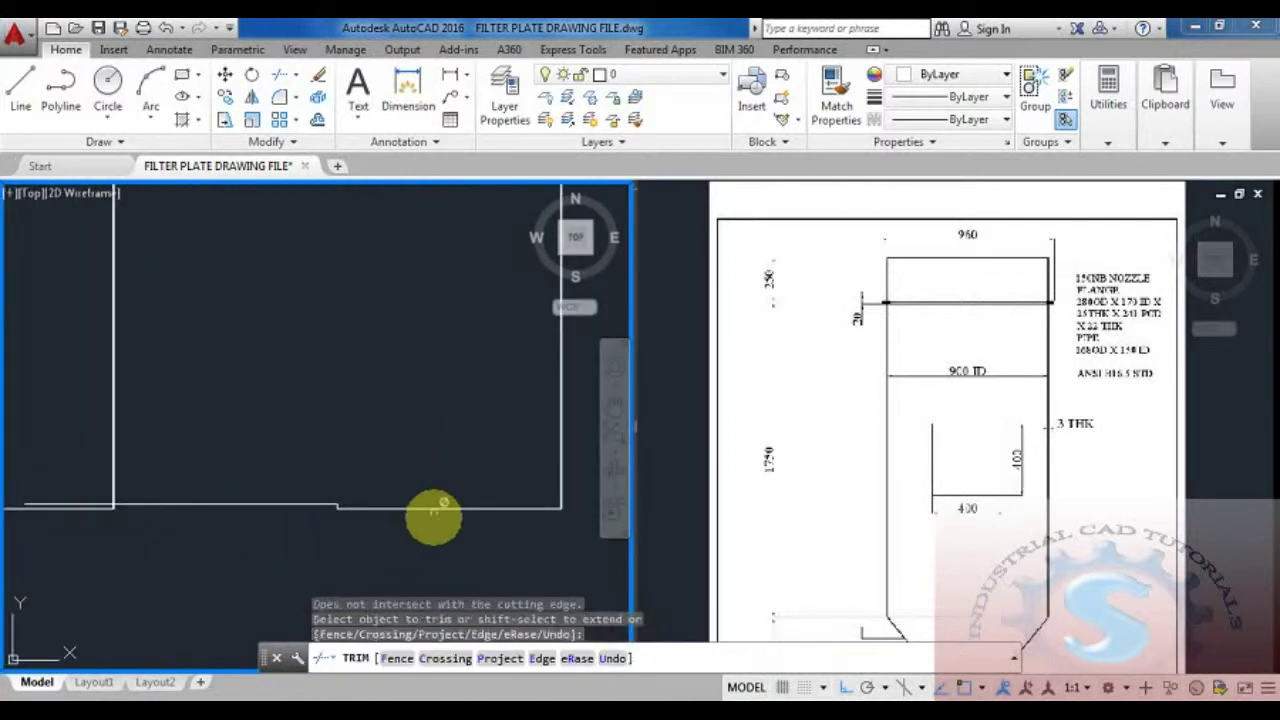
{"action": "key", "text": "Escape"}
Delete the leftover lower segment and draw a new connecting line to the right
{"action": "left_click", "coordinate": [427, 509]}
{"action": "key", "text": "Delete"}
{"action": "middle_click_drag", "start_coordinate": [464, 547], "coordinate": [413, 552]}
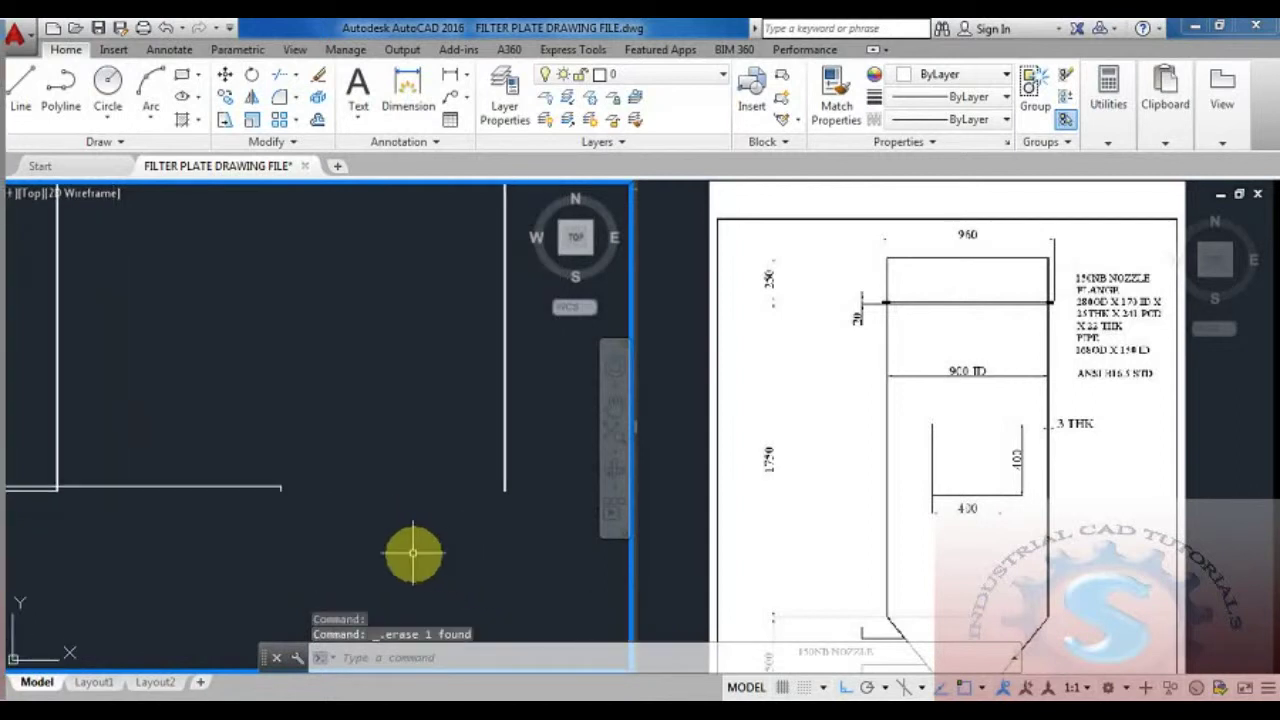
{"action": "key", "text": "l"}
{"action": "key", "text": "Return"}
{"action": "left_click", "coordinate": [279, 484]}
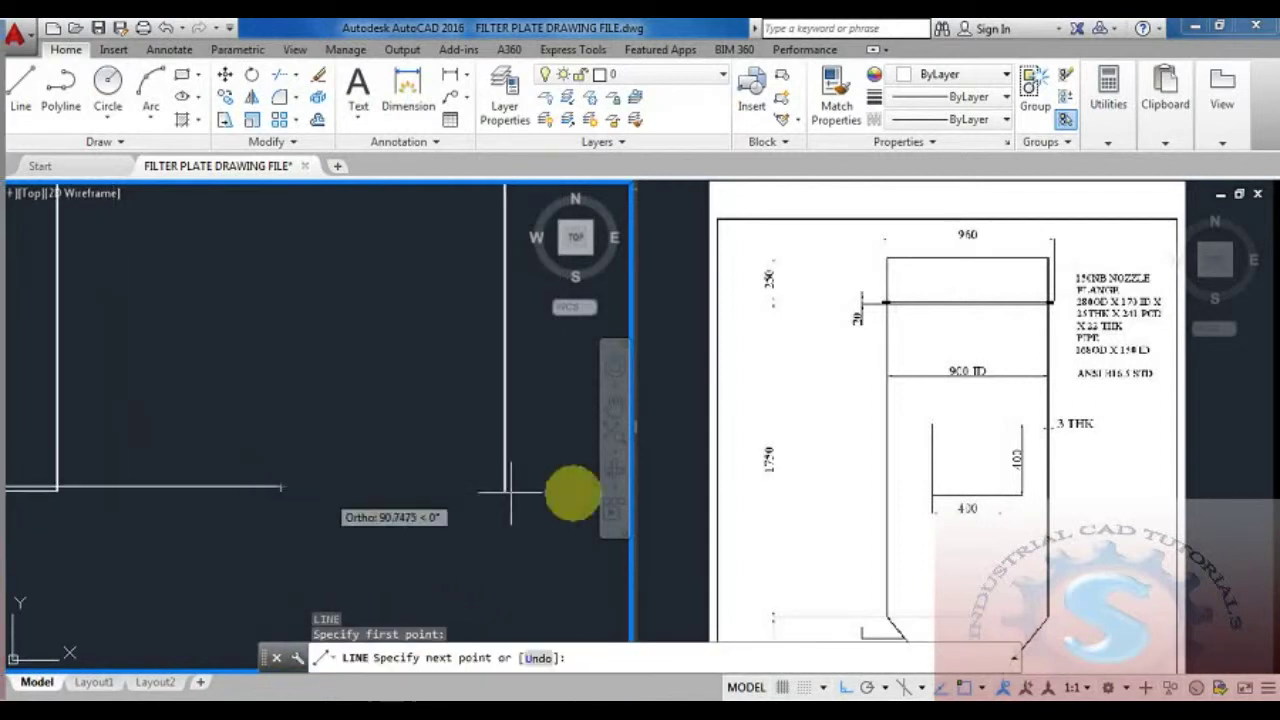
{"action": "left_click", "coordinate": [541, 488]}
{"action": "key", "text": "Escape"}
Trim the vertical line below the corner and the horizontal line right of it
{"action": "mouse_move", "coordinate": [480, 560]}
{"action": "middle_mouse_down"}
{"action": "mouse_move", "coordinate": [512, 558]}
{"action": "mouse_move", "coordinate": [456, 456]}
{"action": "middle_mouse_up"}
{"action": "type", "text": "TR"}
{"action": "key", "text": "Return"}
{"action": "left_click", "coordinate": [557, 482]}
{"action": "left_click", "coordinate": [398, 432]}
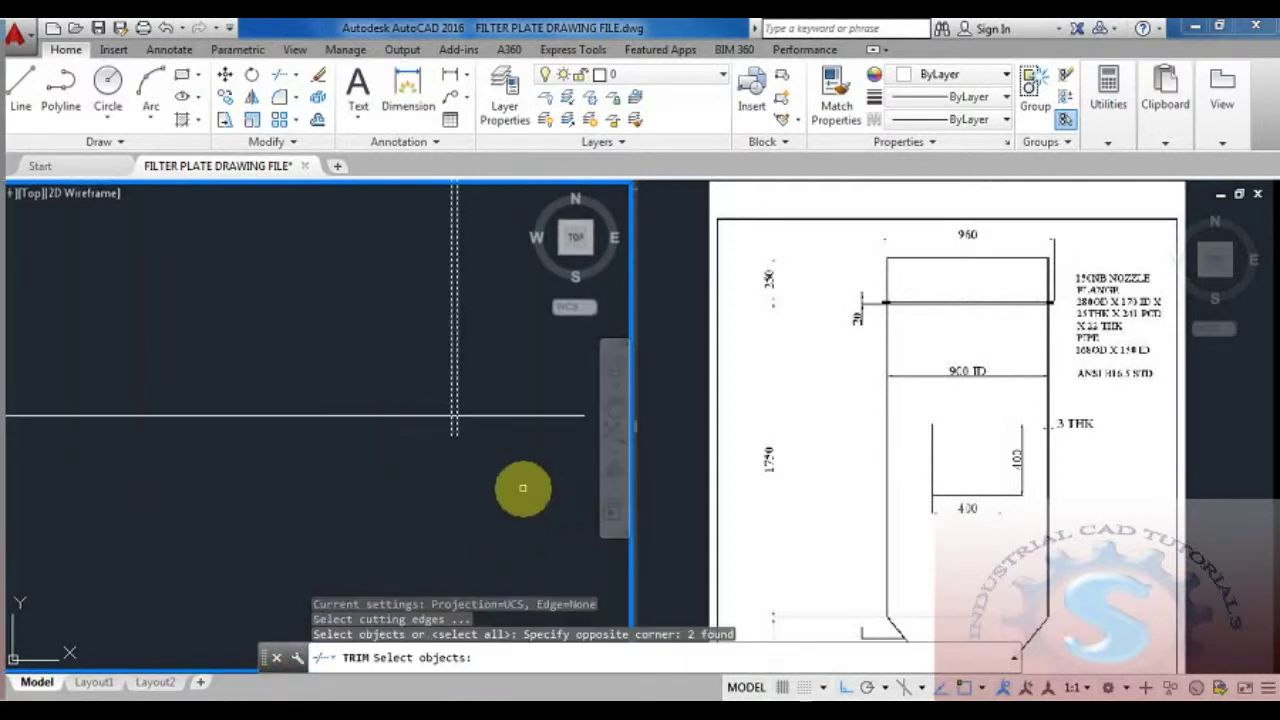
{"action": "key", "text": "Escape"}
{"action": "key", "text": "Escape"}
{"action": "key", "text": "Return"}
{"action": "key", "text": "Return"}
{"action": "left_click", "coordinate": [486, 474]}
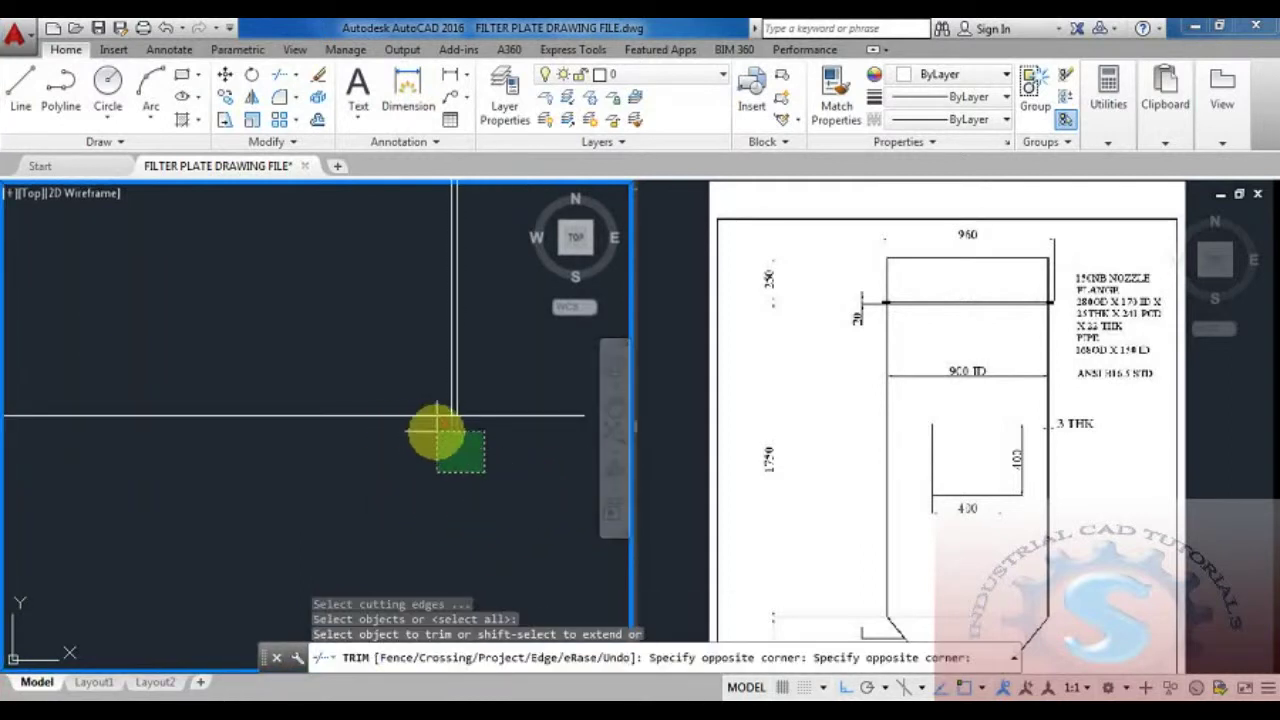
{"action": "left_click", "coordinate": [434, 431]}
{"action": "left_click", "coordinate": [528, 457]}
{"action": "left_click", "coordinate": [490, 362]}
Trim the vertical pieces between the two horizontals and the upper line's left end
{"action": "scroll", "coordinate": [623, 471], "scroll_direction": "up", "scroll_amount": 3}
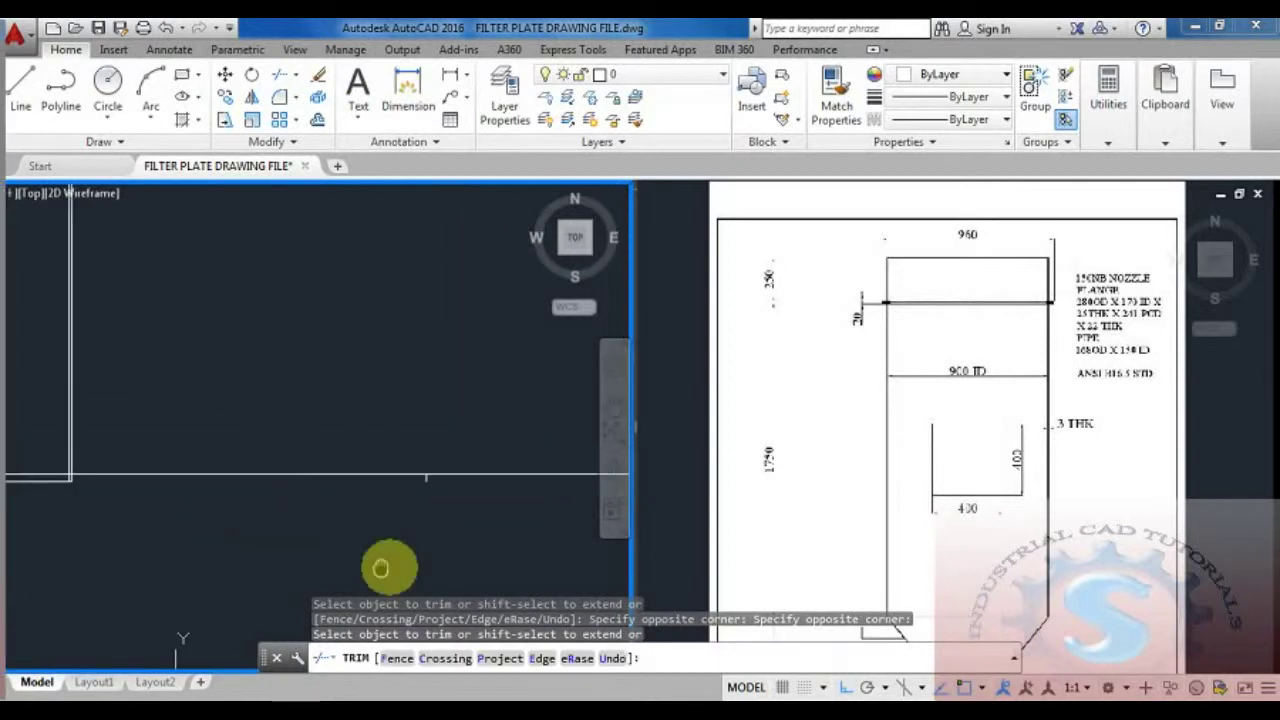
{"action": "scroll", "coordinate": [272, 466], "scroll_direction": "up", "scroll_amount": 2}
{"action": "left_click", "coordinate": [300, 348]}
{"action": "left_click", "coordinate": [206, 337]}
{"action": "left_click", "coordinate": [217, 334]}
{"action": "left_click", "coordinate": [193, 267]}
{"action": "scroll", "coordinate": [209, 357], "scroll_direction": "down", "scroll_amount": 3}
{"action": "middle_click_drag", "start_coordinate": [209, 357], "coordinate": [229, 460]}
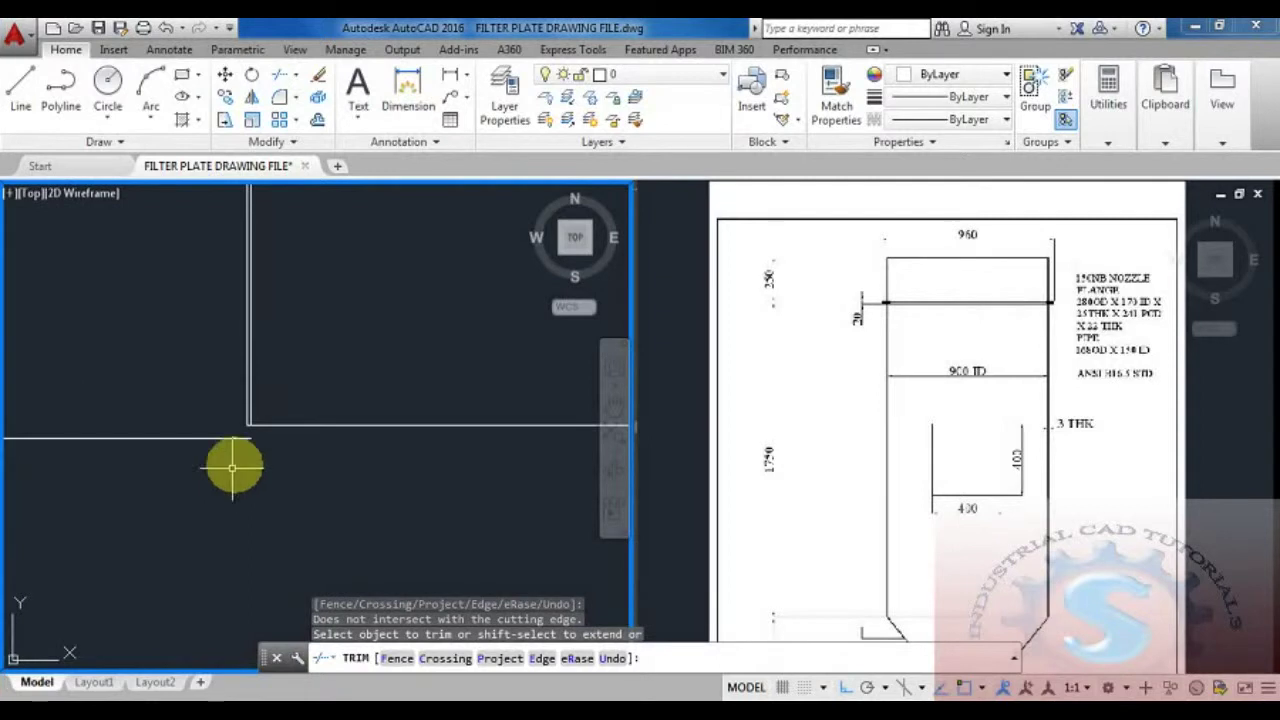
{"action": "key", "text": "Escape"}
Select the corner lines and grab an endpoint grip to stretch it
{"action": "left_click", "coordinate": [250, 443]}
{"action": "left_click", "coordinate": [249, 437]}
{"action": "left_click", "coordinate": [249, 437]}
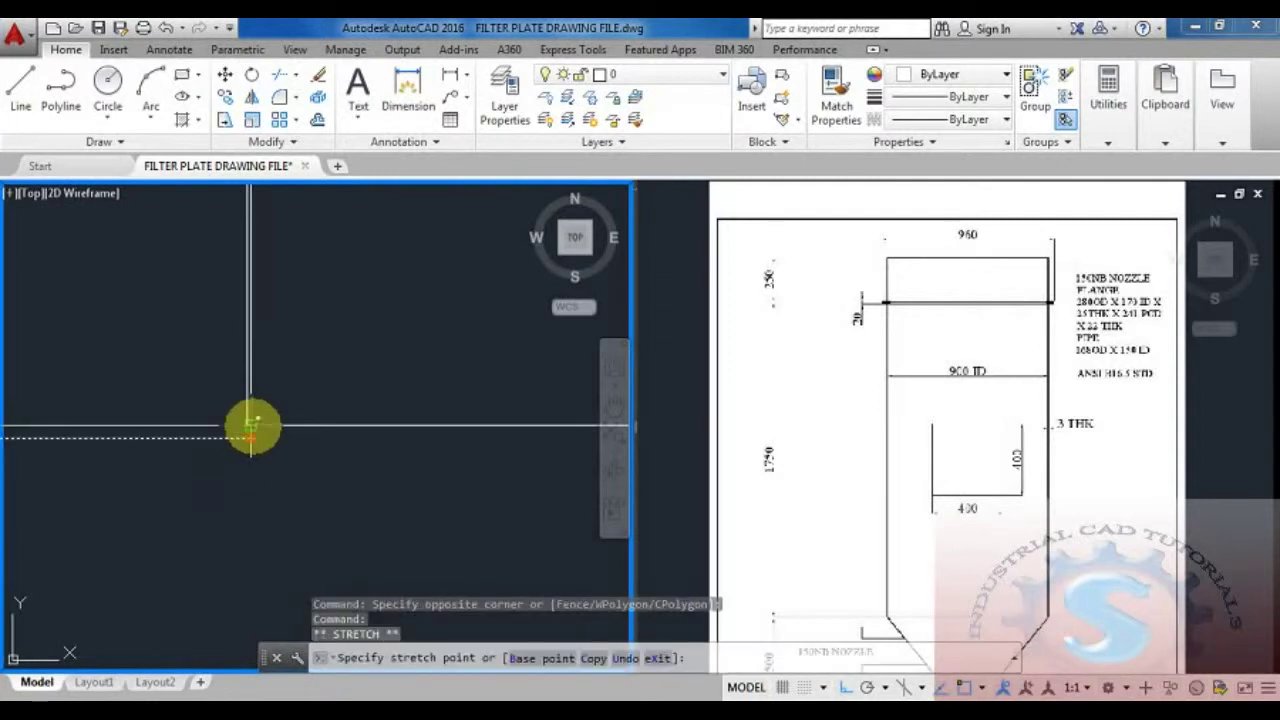
{"action": "scroll", "coordinate": [249, 460], "scroll_direction": "down", "scroll_amount": 3}
Window-select the short stray line near the flange corner and delete it
{"action": "key", "text": "Escape"}
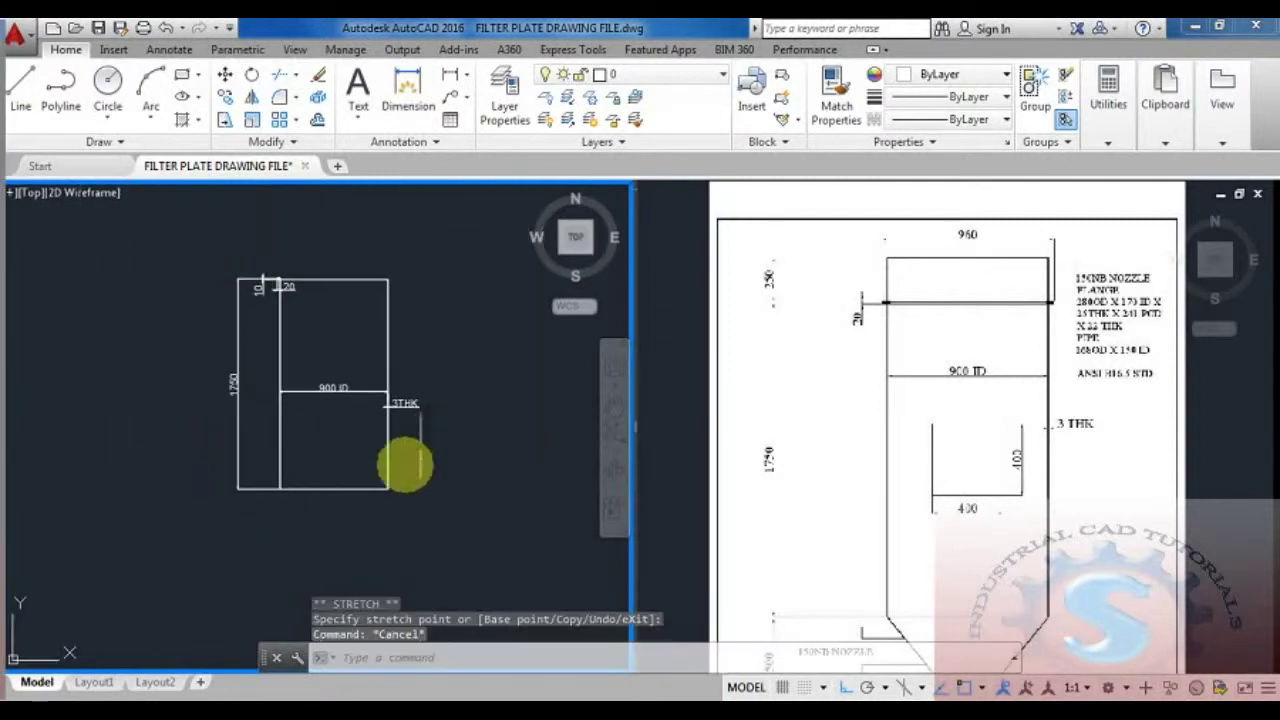
{"action": "scroll", "coordinate": [397, 462], "scroll_direction": "up", "scroll_amount": 3}
{"action": "scroll", "coordinate": [226, 451], "scroll_direction": "up", "scroll_amount": 3}
{"action": "left_click", "coordinate": [222, 449]}
{"action": "left_click", "coordinate": [152, 457]}
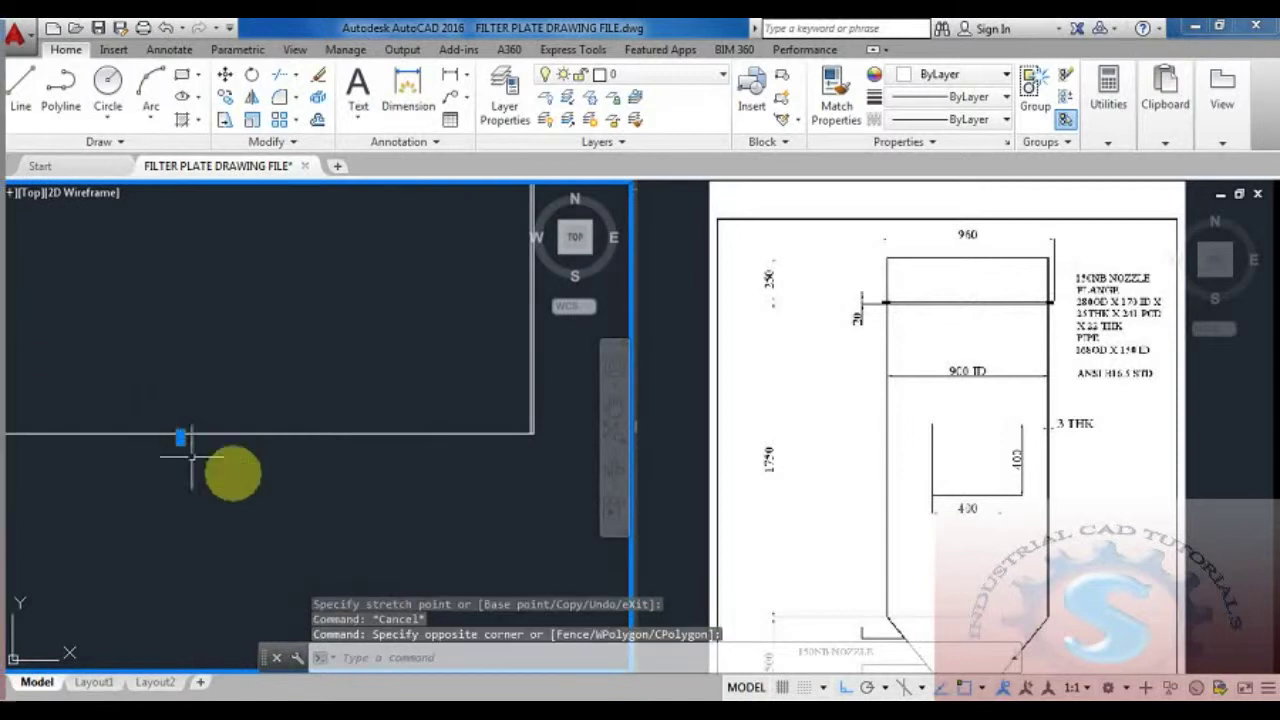
{"action": "key", "text": "Delete"}
Pan and zoom around the flange corner to check the 10 and 20 dimensions
{"action": "scroll", "coordinate": [390, 480], "scroll_direction": "down", "scroll_amount": 3}
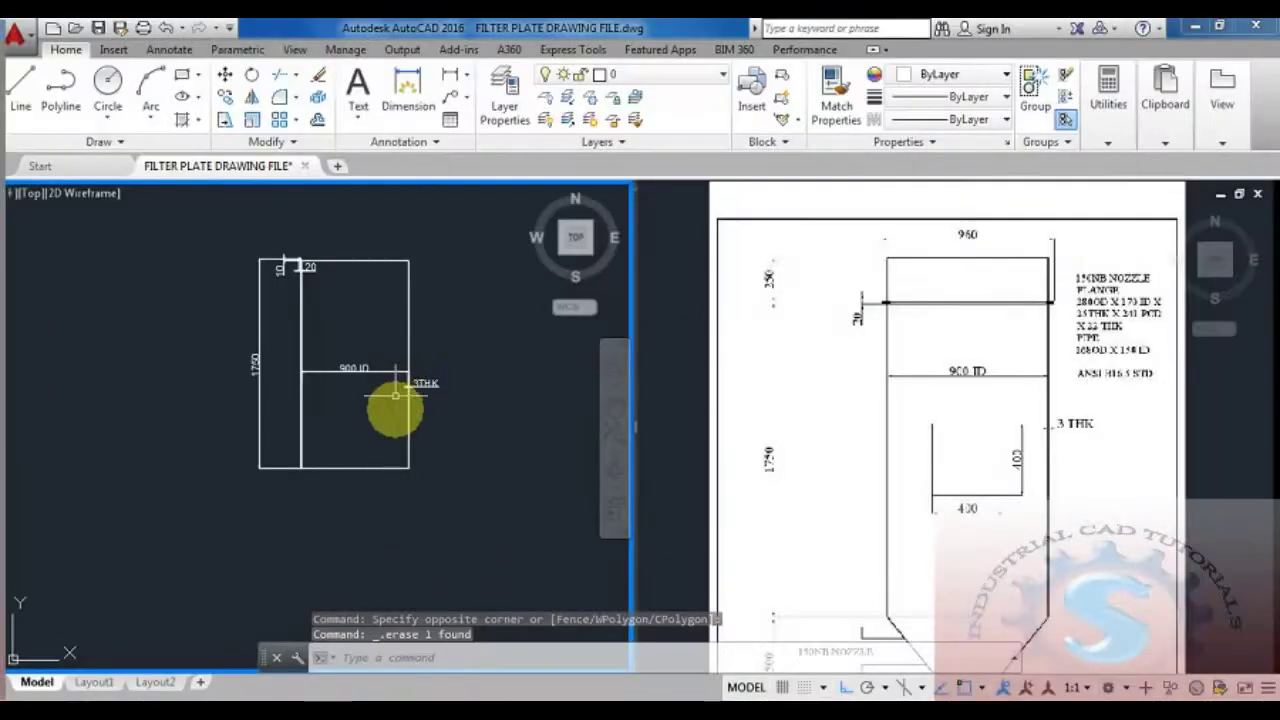
{"action": "scroll", "coordinate": [375, 440], "scroll_direction": "down", "scroll_amount": 2}
{"action": "scroll", "coordinate": [330, 455], "scroll_direction": "up", "scroll_amount": 2}
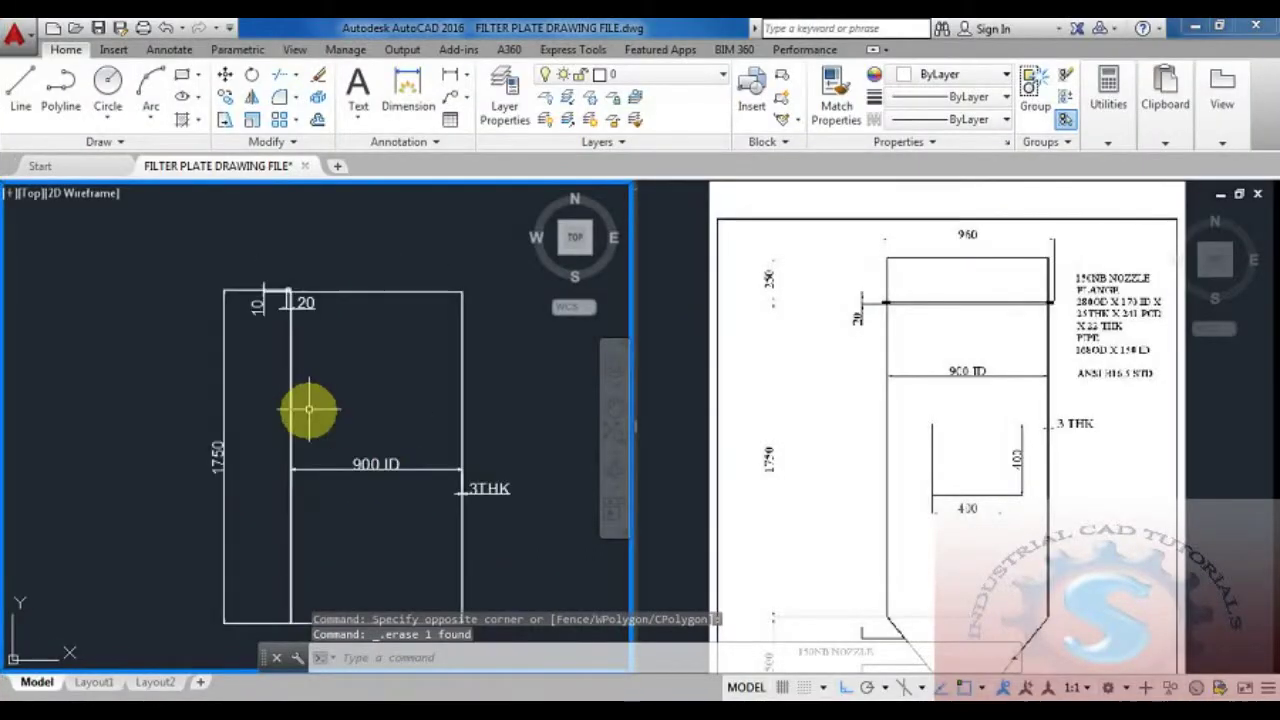
{"action": "middle_click_drag", "start_coordinate": [308, 408], "coordinate": [285, 385]}
{"action": "middle_click_drag", "start_coordinate": [466, 486], "coordinate": [449, 400]}
{"action": "scroll", "coordinate": [300, 440], "scroll_direction": "up", "scroll_amount": 3}
{"action": "middle_click_drag", "start_coordinate": [263, 463], "coordinate": [288, 538]}
{"action": "mouse_move", "coordinate": [285, 290]}
{"action": "middle_mouse_down"}
{"action": "mouse_move", "coordinate": [277, 429]}
{"action": "mouse_move", "coordinate": [342, 582]}
{"action": "middle_mouse_up"}
{"action": "scroll", "coordinate": [277, 363], "scroll_direction": "down", "scroll_amount": 2}
{"action": "scroll", "coordinate": [226, 349], "scroll_direction": "up", "scroll_amount": 3}
{"action": "scroll", "coordinate": [241, 256], "scroll_direction": "down", "scroll_amount": 3}
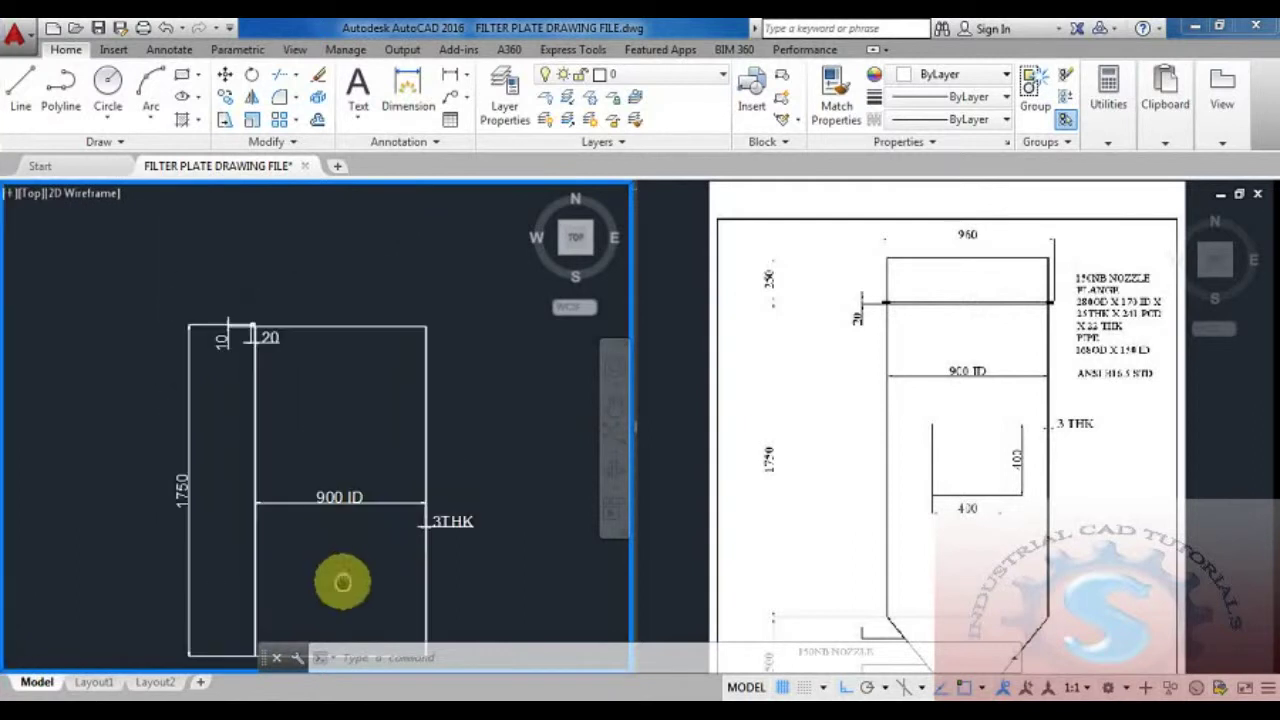
{"action": "scroll", "coordinate": [300, 397], "scroll_direction": "up", "scroll_amount": 3}
{"action": "mouse_move", "coordinate": [277, 371]}
{"action": "middle_mouse_down"}
{"action": "mouse_move", "coordinate": [294, 514]}
{"action": "mouse_move", "coordinate": [274, 513]}
{"action": "middle_mouse_up"}
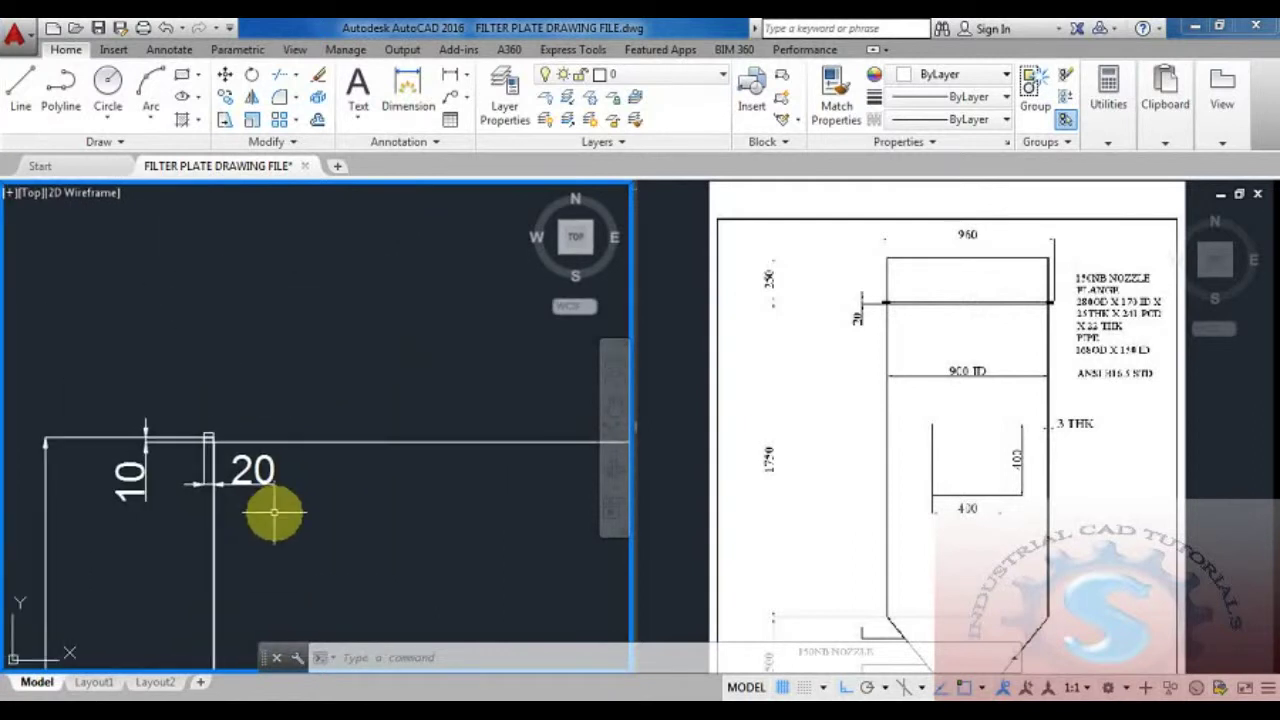
{"action": "scroll", "coordinate": [233, 478], "scroll_direction": "up", "scroll_amount": 2}
{"action": "middle_click_drag", "start_coordinate": [234, 457], "coordinate": [243, 509]}
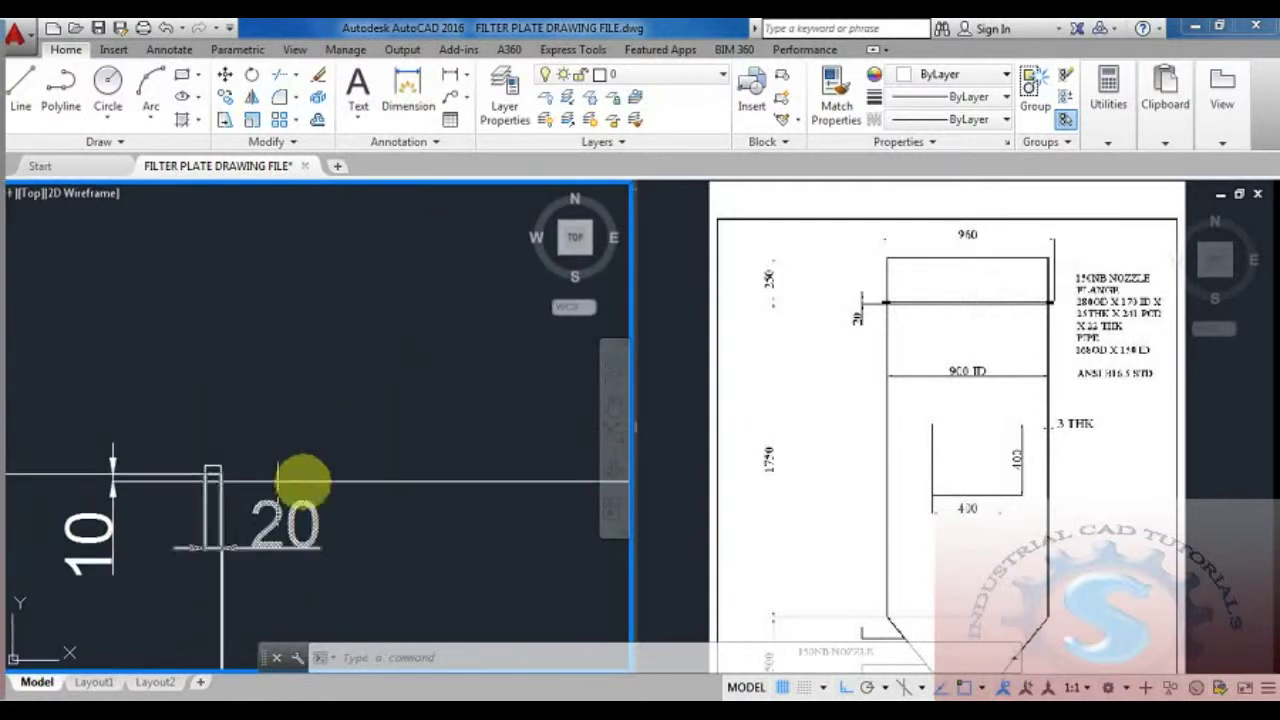
{"action": "key", "text": "Return"}
{"action": "scroll", "coordinate": [212, 480], "scroll_direction": "up", "scroll_amount": 2}
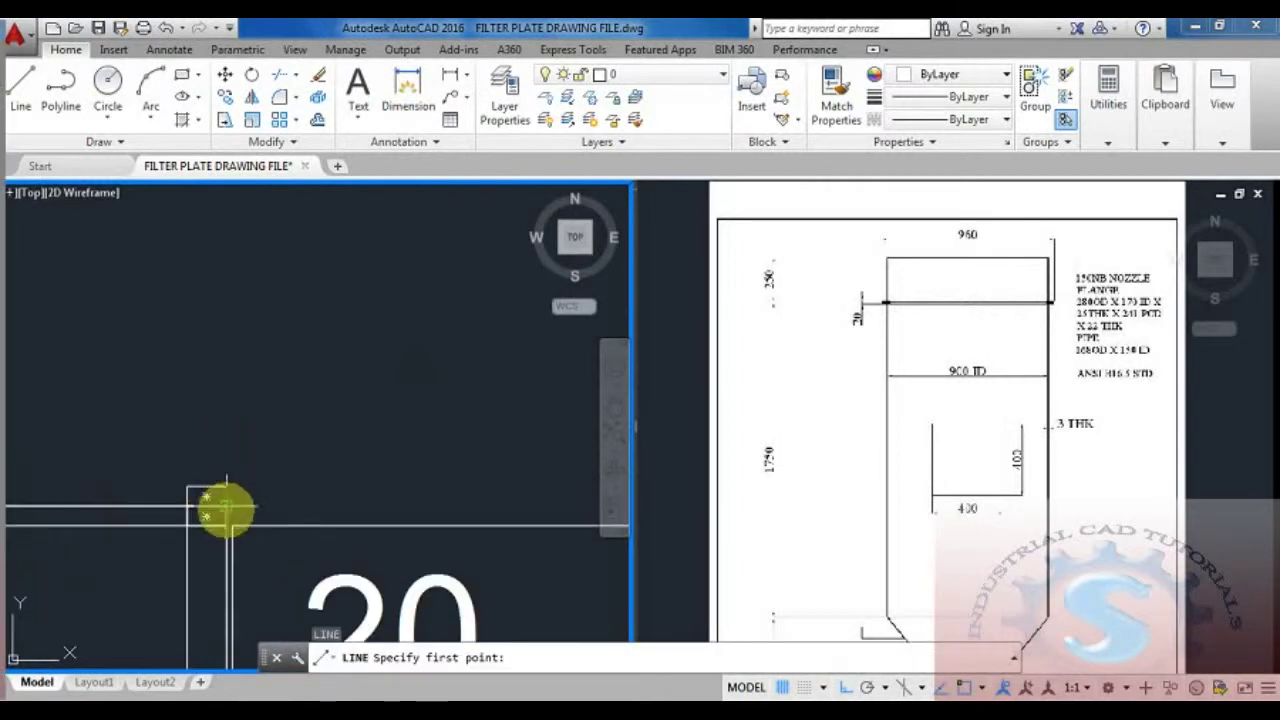
Draw a 250-long vertical line rising from the plate's top edge
{"action": "left_click", "coordinate": [226, 510]}
{"action": "scroll", "coordinate": [255, 330], "scroll_direction": "down", "scroll_amount": 4}
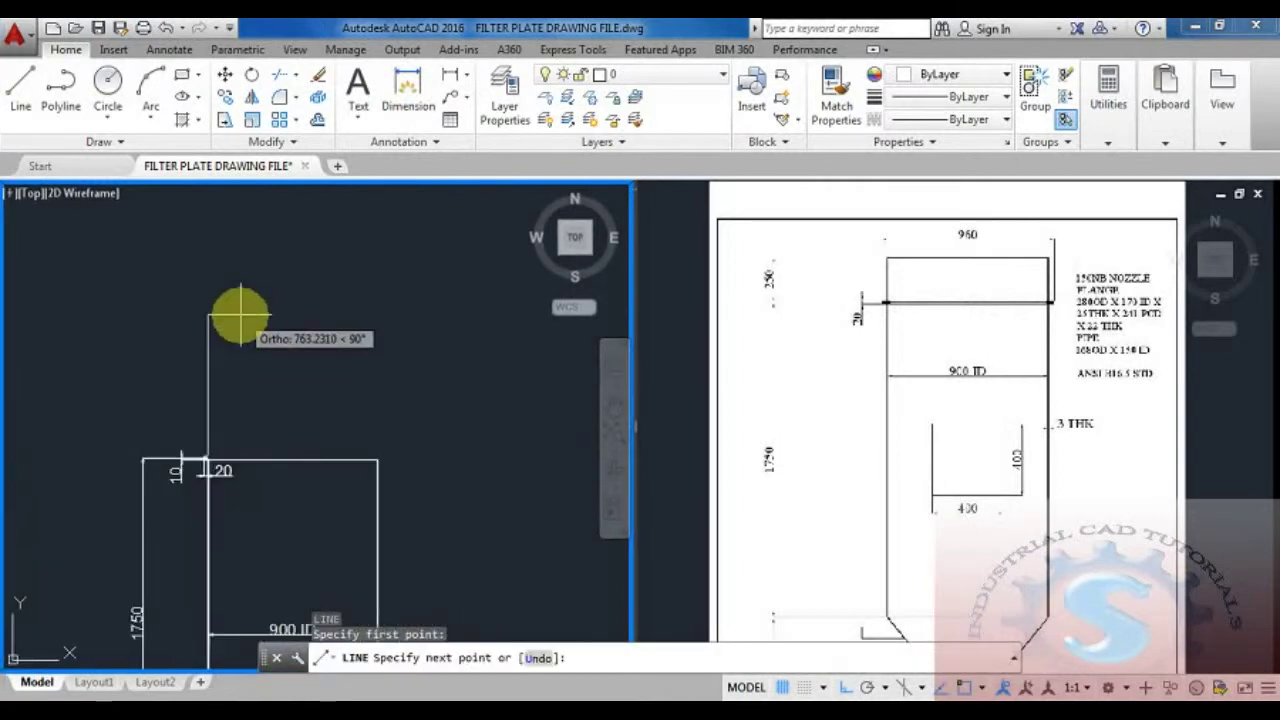
{"action": "key", "text": "Return"}
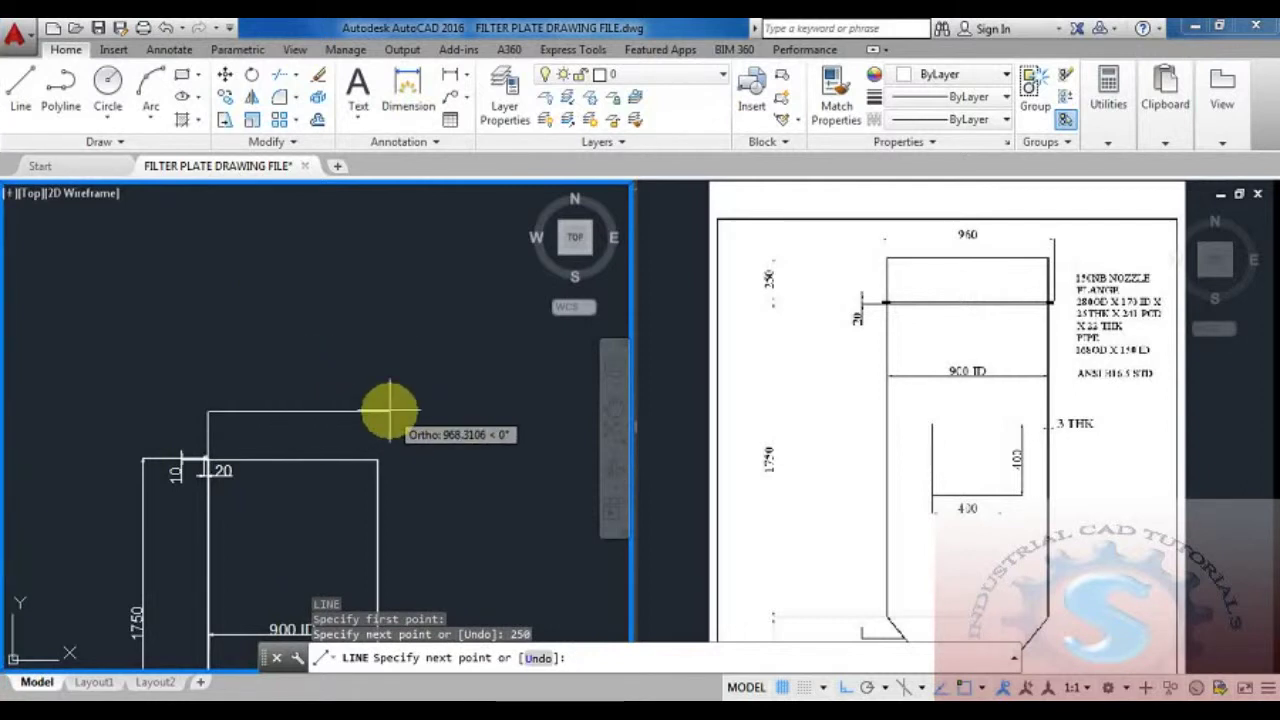
{"action": "scroll", "coordinate": [280, 431], "scroll_direction": "up", "scroll_amount": 3}
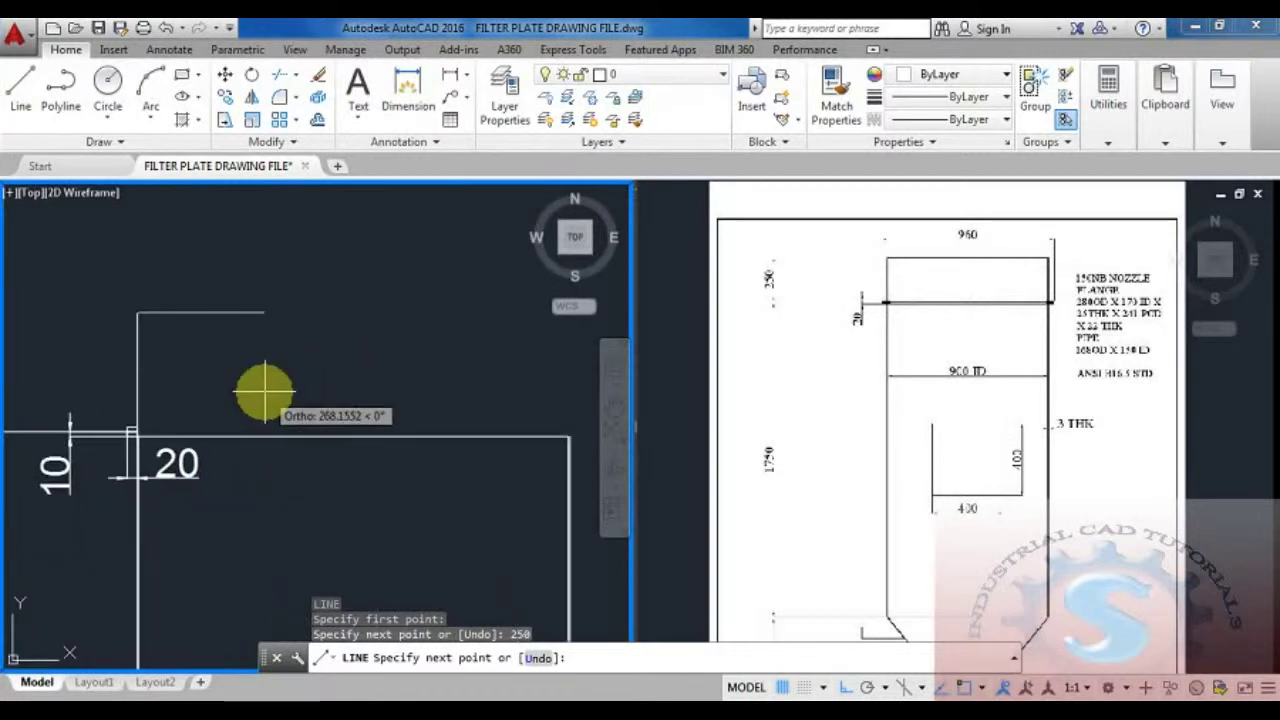
{"action": "key", "text": "Escape"}
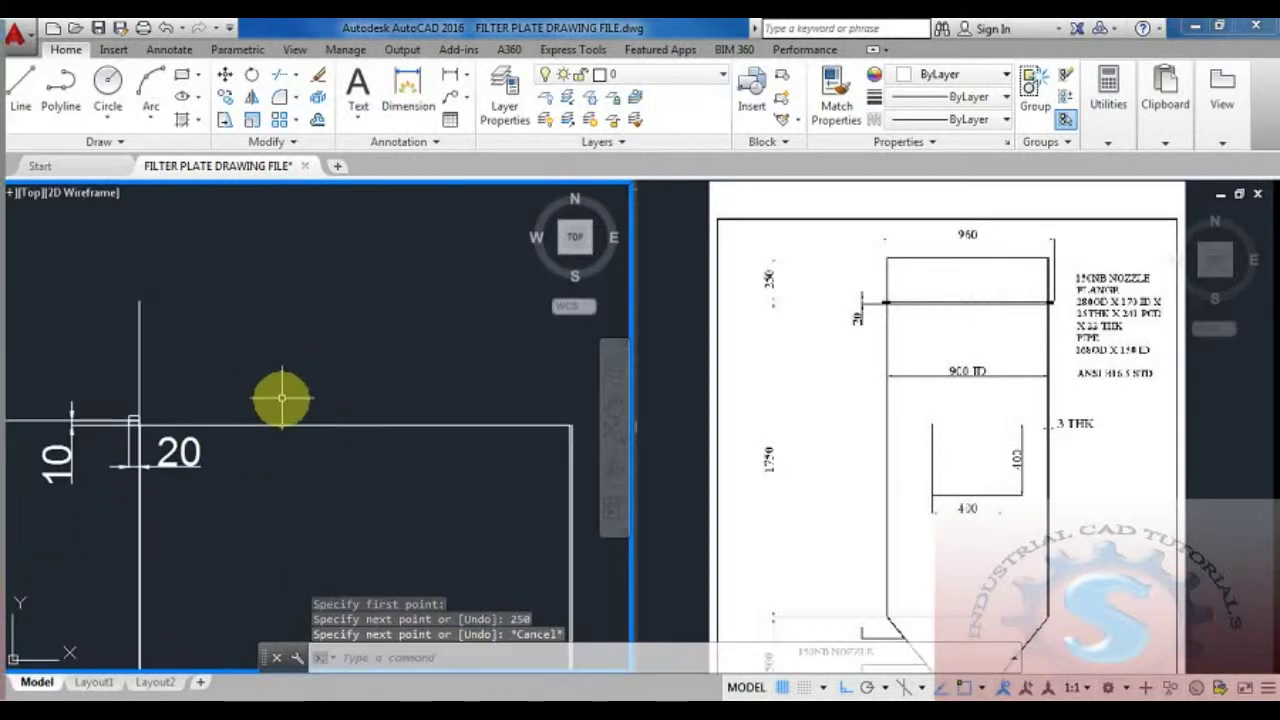
Offset the new 250 vertical line by 3 to give the wall its thickness
{"action": "type", "text": "o"}
{"action": "key", "text": "Return"}
{"action": "type", "text": "3"}
{"action": "key", "text": "Return"}
{"action": "scroll", "coordinate": [180, 388], "scroll_direction": "up", "scroll_amount": 4}
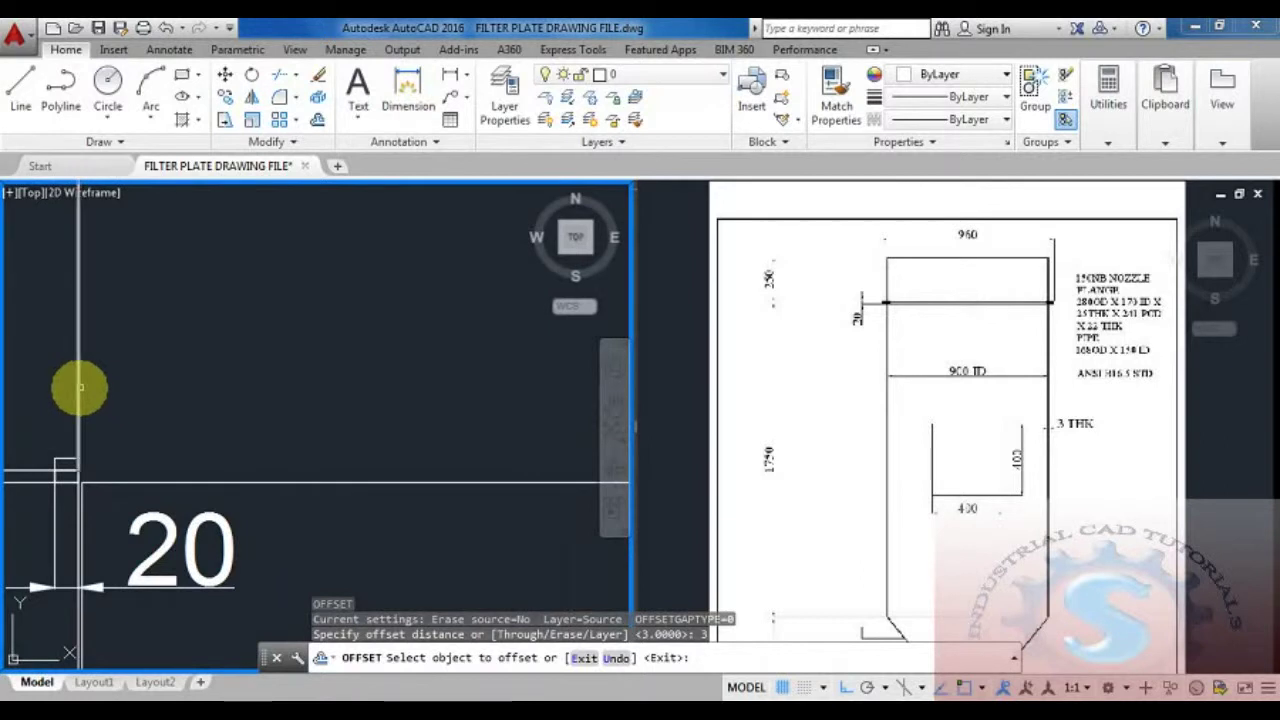
{"action": "left_click", "coordinate": [80, 387]}
{"action": "left_click", "coordinate": [94, 394]}
{"action": "scroll", "coordinate": [94, 394], "scroll_direction": "down", "scroll_amount": 3}
{"action": "scroll", "coordinate": [166, 387], "scroll_direction": "up", "scroll_amount": 3}
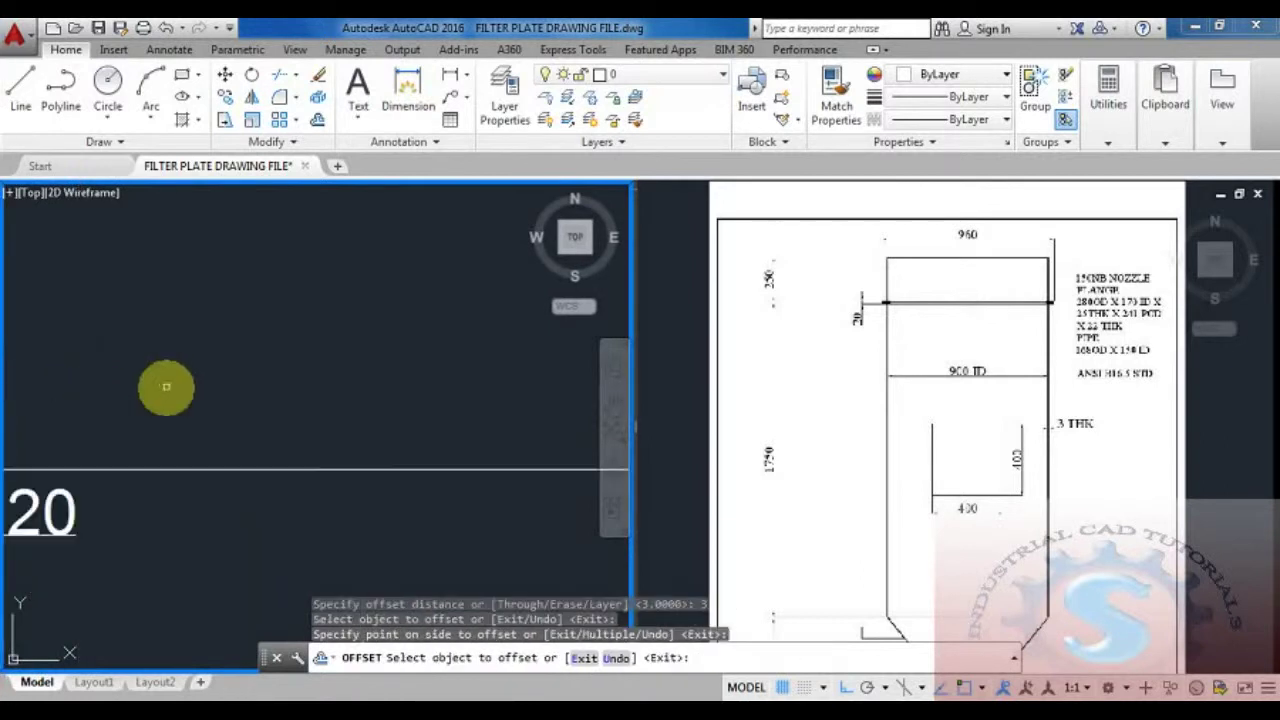
{"action": "scroll", "coordinate": [180, 466], "scroll_direction": "down", "scroll_amount": 2}
{"action": "key", "text": "Escape"}
{"action": "scroll", "coordinate": [134, 443], "scroll_direction": "up", "scroll_amount": 3}
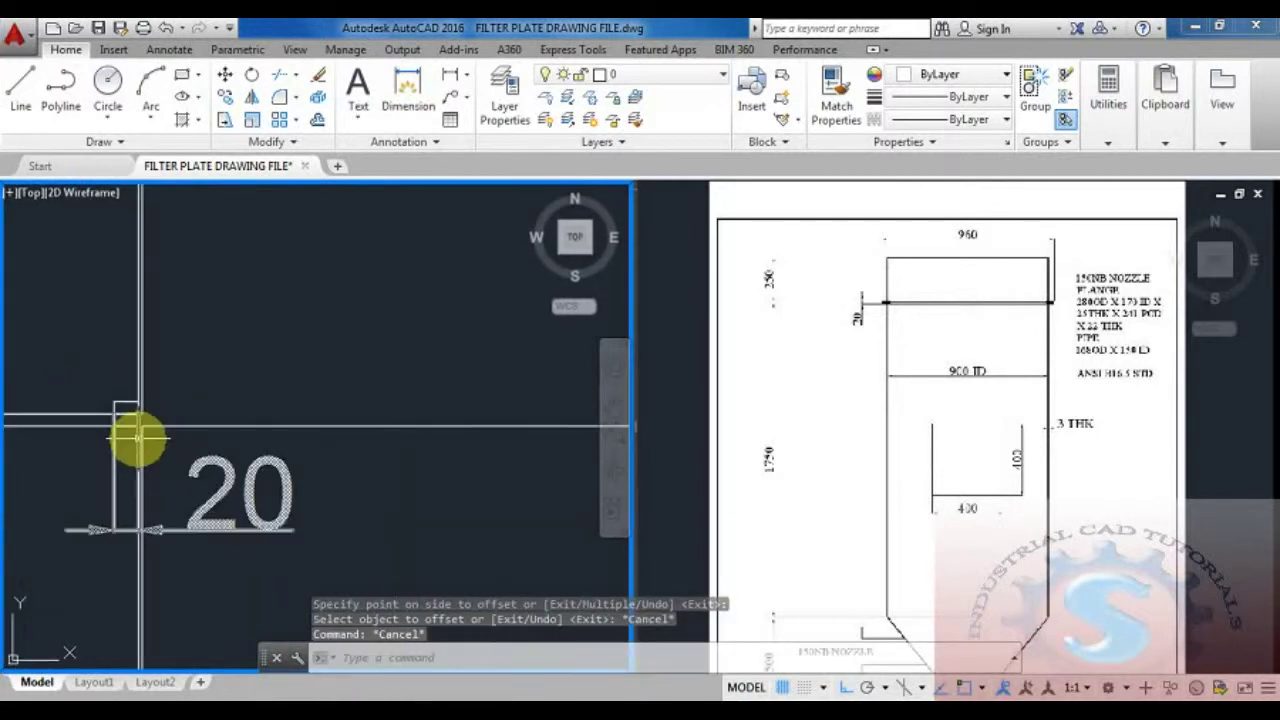
{"action": "scroll", "coordinate": [158, 385], "scroll_direction": "up", "scroll_amount": 2}
Try extending a wall line to a boundary, then cancel the extend
{"action": "type", "text": "ex"}
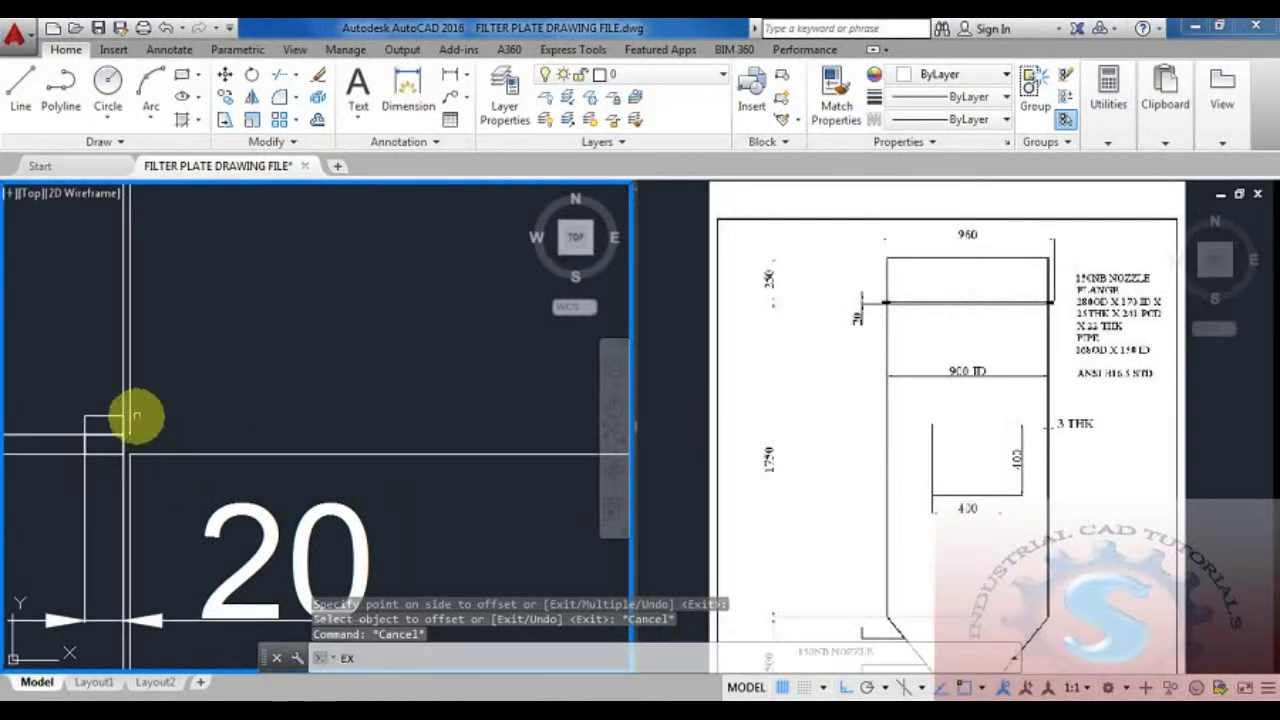
{"action": "key", "text": "Return"}
{"action": "key", "text": "Return"}
{"action": "left_click", "coordinate": [130, 418]}
{"action": "scroll", "coordinate": [133, 428], "scroll_direction": "down", "scroll_amount": 2}
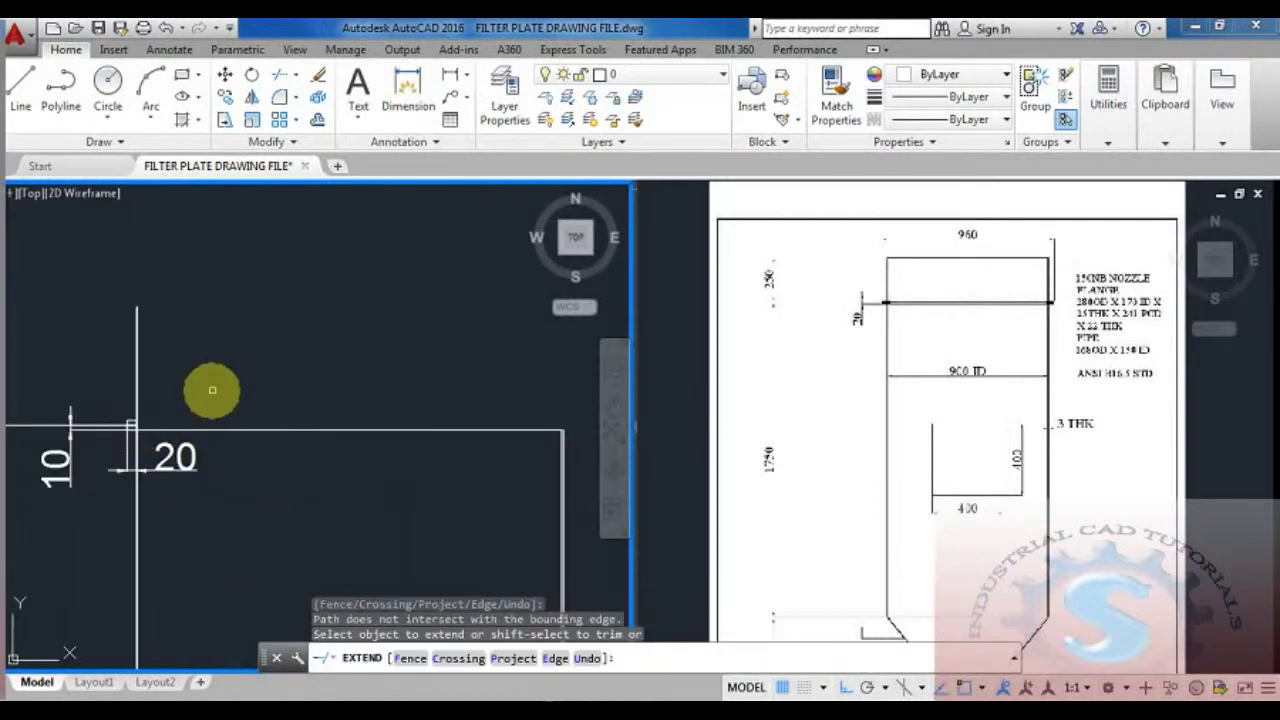
{"action": "key", "text": "Escape"}
{"action": "scroll", "coordinate": [157, 410], "scroll_direction": "up", "scroll_amount": 2}
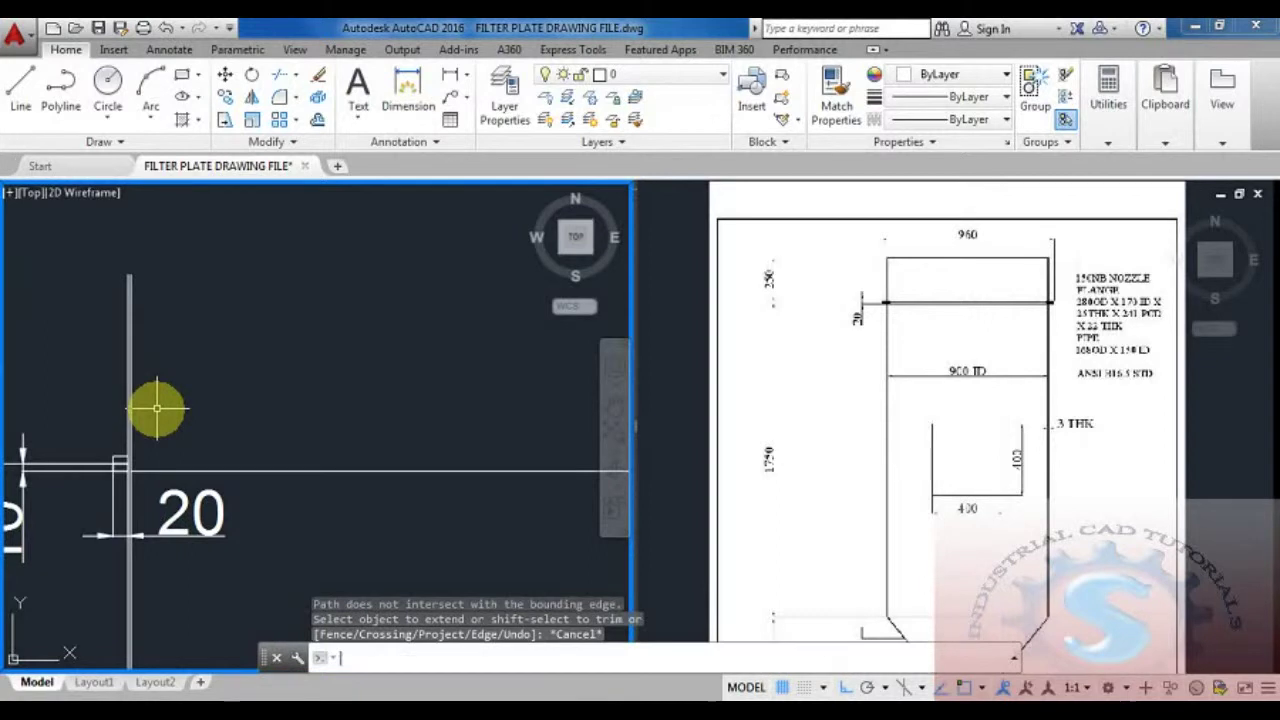
Select the two vertical wall lines and the ledge lines for mirroring
{"action": "type", "text": "MI"}
{"action": "key", "text": "Return"}
{"action": "middle_click_drag", "start_coordinate": [163, 357], "coordinate": [223, 391]}
{"action": "left_click", "coordinate": [243, 437]}
{"action": "left_click", "coordinate": [193, 445]}
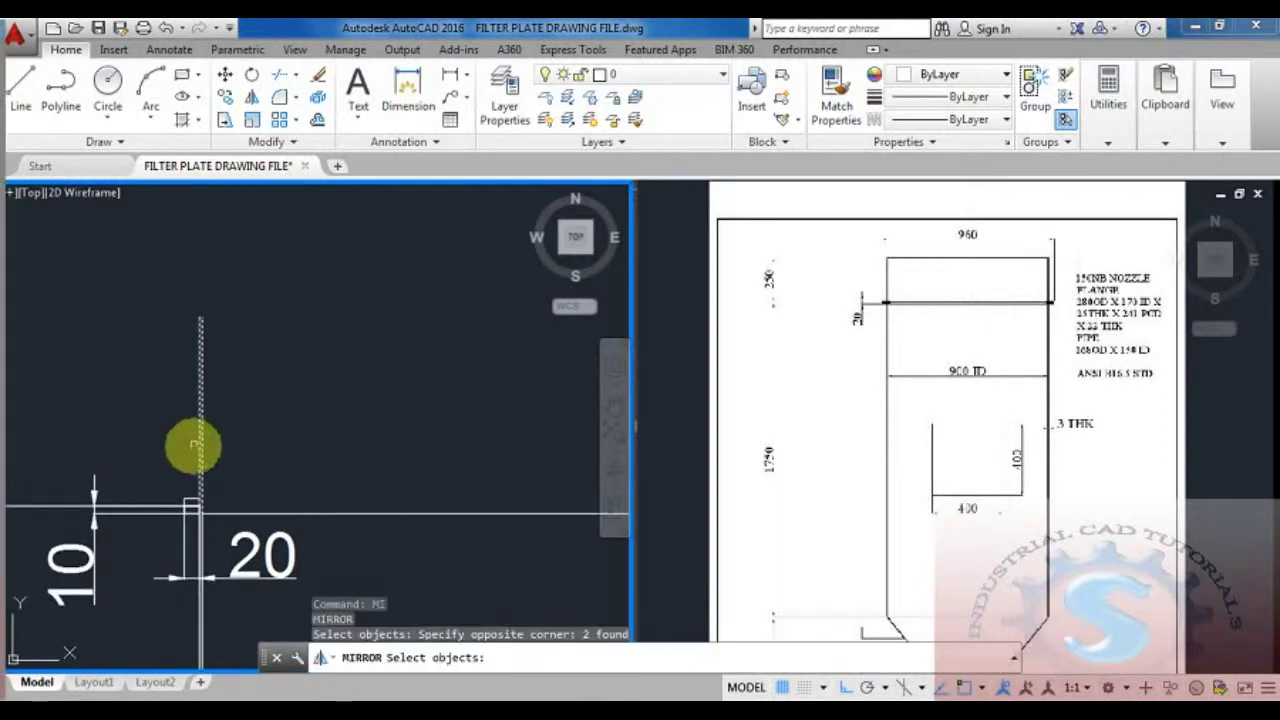
{"action": "scroll", "coordinate": [195, 450], "scroll_direction": "up", "scroll_amount": 5}
{"action": "left_click", "coordinate": [214, 449]}
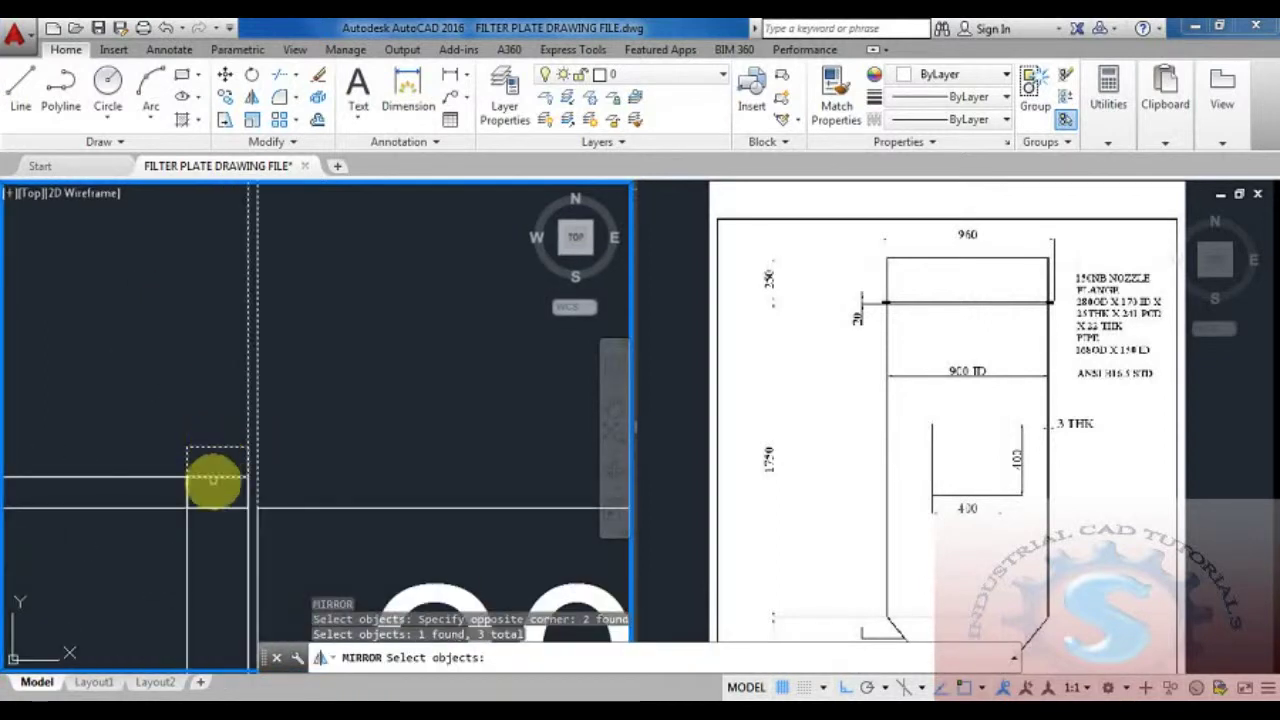
{"action": "left_click", "coordinate": [208, 508]}
{"action": "scroll", "coordinate": [180, 480], "scroll_direction": "down", "scroll_amount": 4}
{"action": "key", "text": "Return"}
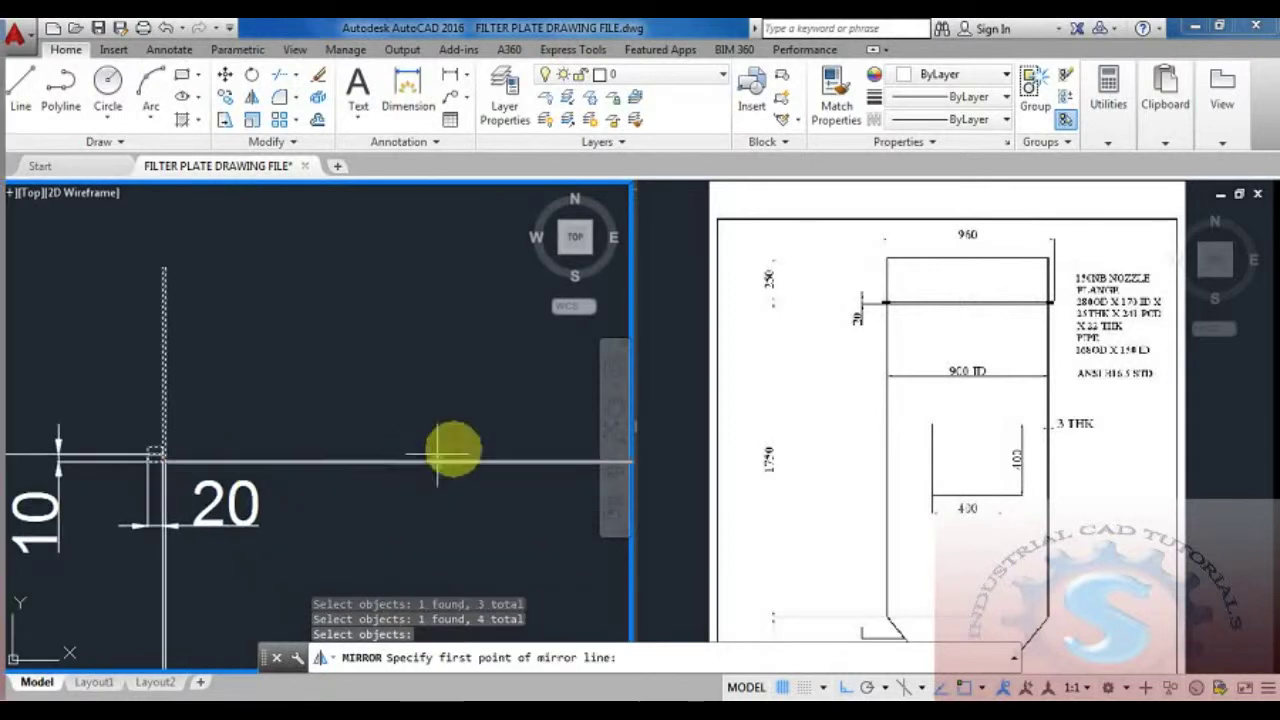
Mirror the selected lines across the plate's centre line, keeping the originals
{"action": "scroll", "coordinate": [446, 464], "scroll_direction": "down", "scroll_amount": 3}
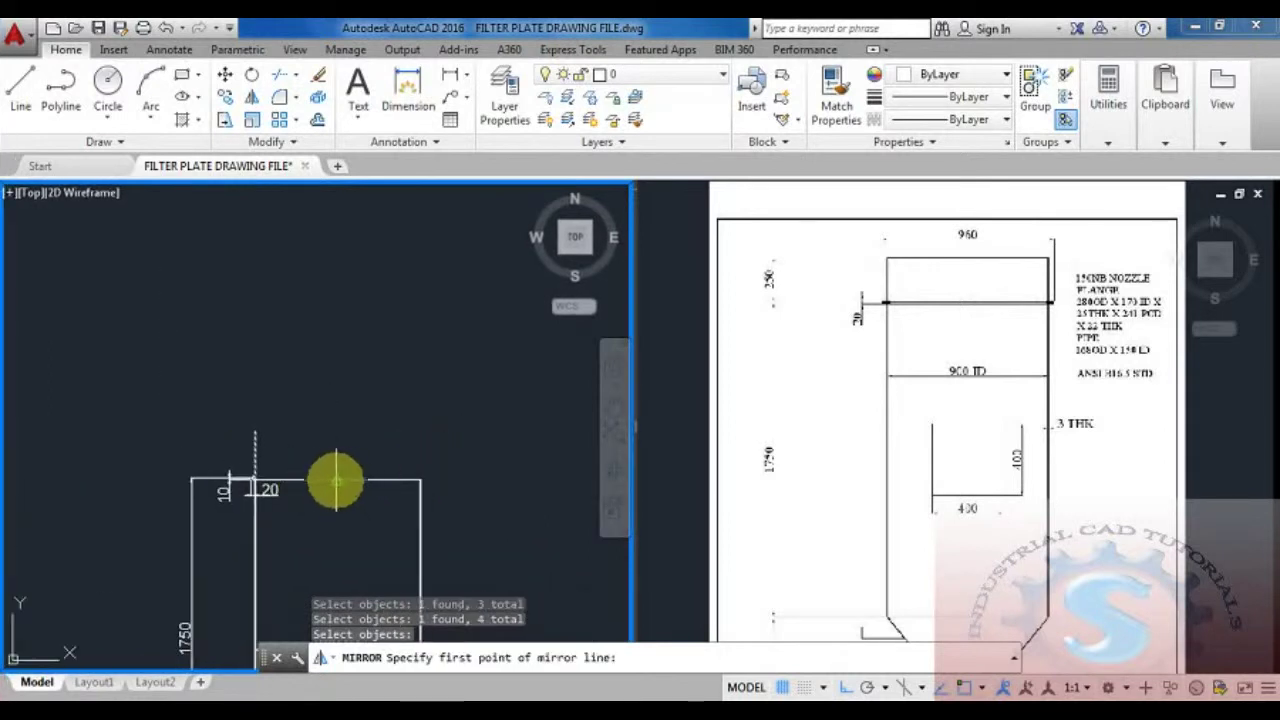
{"action": "left_click", "coordinate": [336, 481]}
{"action": "left_click", "coordinate": [343, 292]}
{"action": "key", "text": "Return"}
{"action": "scroll", "coordinate": [410, 500], "scroll_direction": "up", "scroll_amount": 5}
{"action": "scroll", "coordinate": [412, 515], "scroll_direction": "down", "scroll_amount": 3}
{"action": "scroll", "coordinate": [419, 485], "scroll_direction": "up", "scroll_amount": 4}
{"action": "type", "text": "l"}
{"action": "key", "text": "Return"}
{"action": "mouse_move", "coordinate": [81, 314]}
{"action": "middle_mouse_down"}
{"action": "mouse_move", "coordinate": [149, 448]}
{"action": "mouse_move", "coordinate": [149, 489]}
{"action": "mouse_move", "coordinate": [132, 397]}
{"action": "middle_mouse_up"}
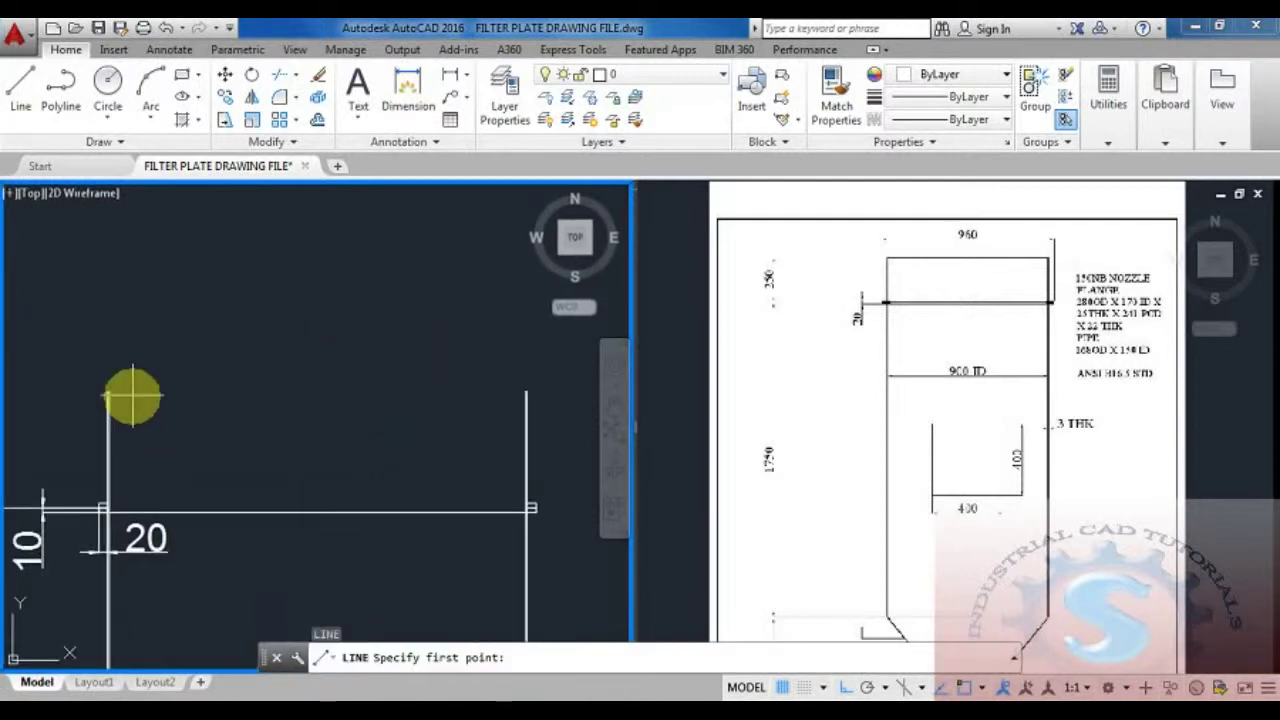
Draw the horizontal top line across to the right wall line, closing the nozzle outline
{"action": "scroll", "coordinate": [108, 395], "scroll_direction": "up", "scroll_amount": 4}
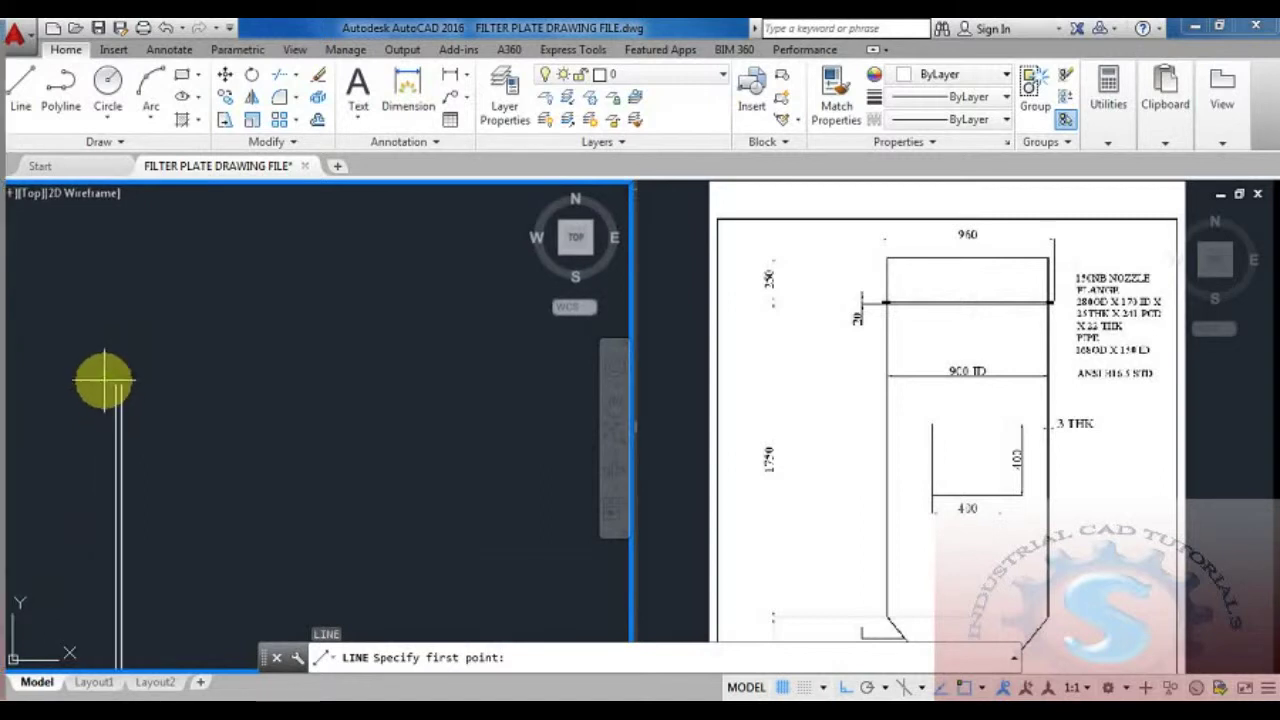
{"action": "scroll", "coordinate": [115, 383], "scroll_direction": "down", "scroll_amount": 3}
{"action": "middle_click_drag", "start_coordinate": [194, 397], "coordinate": [100, 400]}
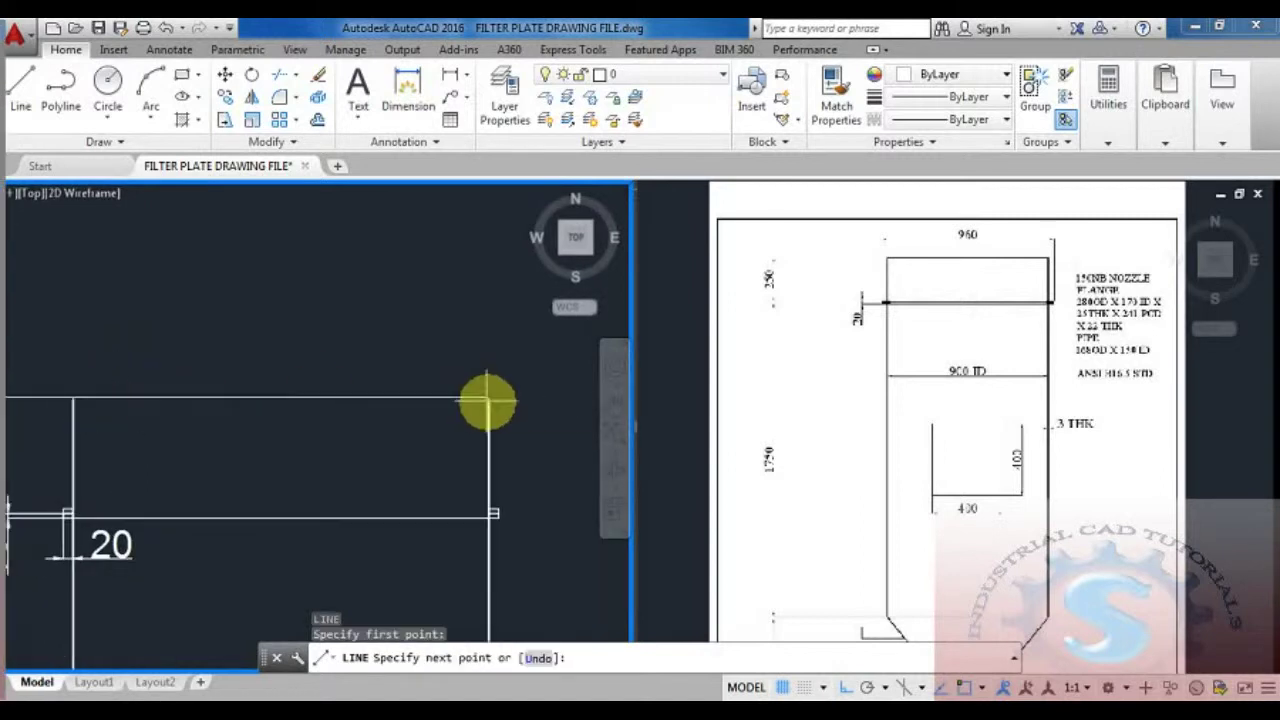
{"action": "scroll", "coordinate": [487, 402], "scroll_direction": "up", "scroll_amount": 4}
{"action": "left_click", "coordinate": [498, 390]}
{"action": "key", "text": "Escape"}
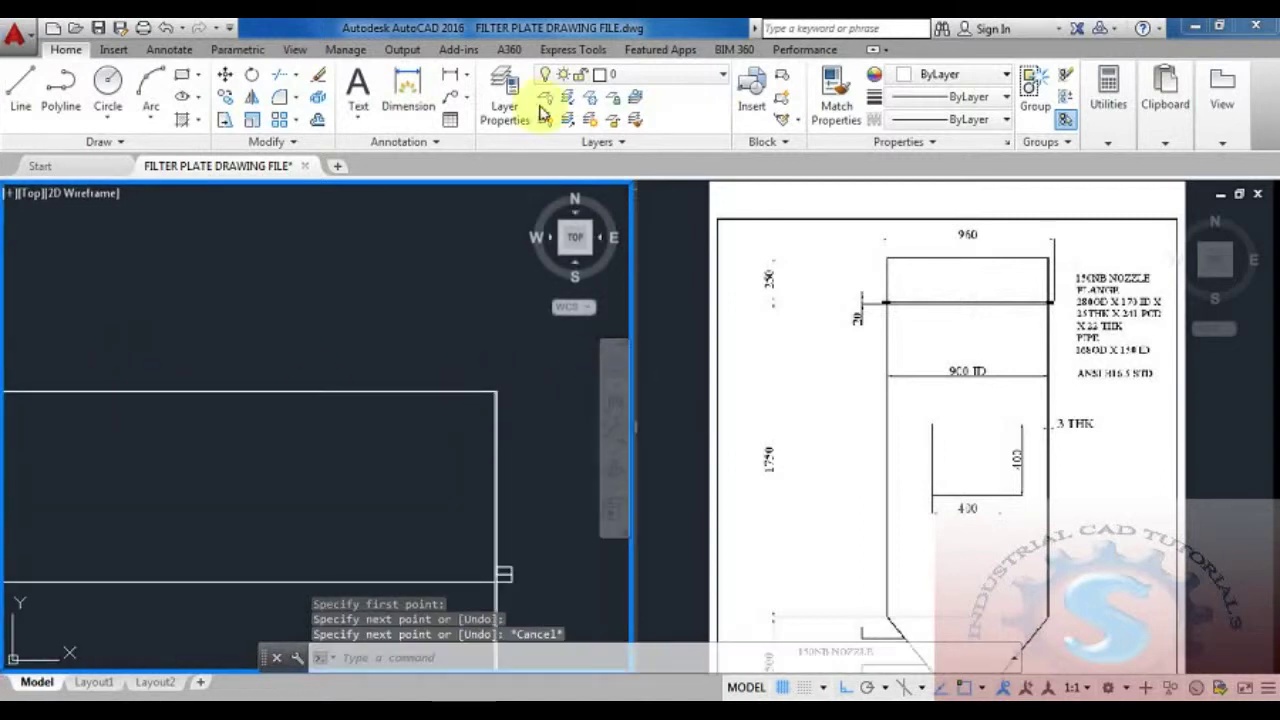
{"action": "left_click", "coordinate": [450, 74]}
{"action": "scroll", "coordinate": [377, 277], "scroll_direction": "down", "scroll_amount": 3}
{"action": "scroll", "coordinate": [314, 363], "scroll_direction": "up", "scroll_amount": 4}
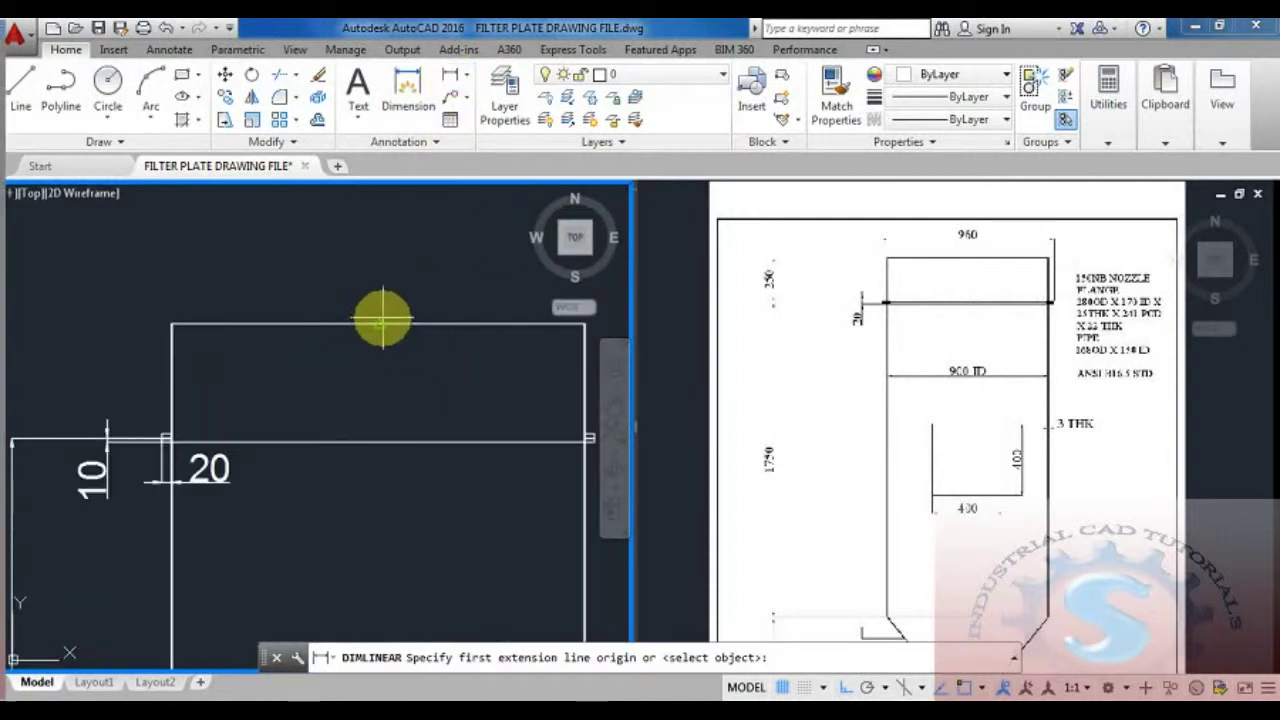
Pick two points for a linear dimension, then cancel the incorrect 260 result
{"action": "left_click", "coordinate": [382, 318]}
{"action": "left_click", "coordinate": [374, 439]}
{"action": "scroll", "coordinate": [337, 429], "scroll_direction": "down", "scroll_amount": 3}
{"action": "scroll", "coordinate": [233, 418], "scroll_direction": "up", "scroll_amount": 3}
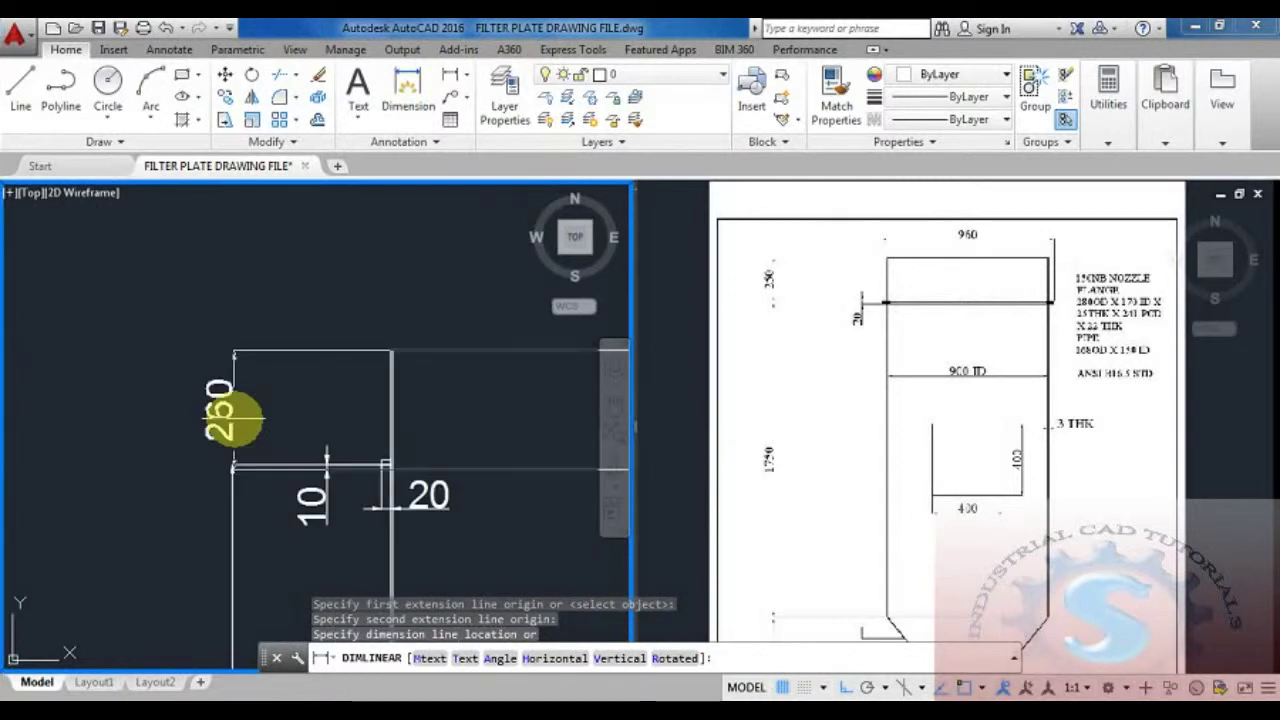
{"action": "scroll", "coordinate": [210, 415], "scroll_direction": "up", "scroll_amount": 4}
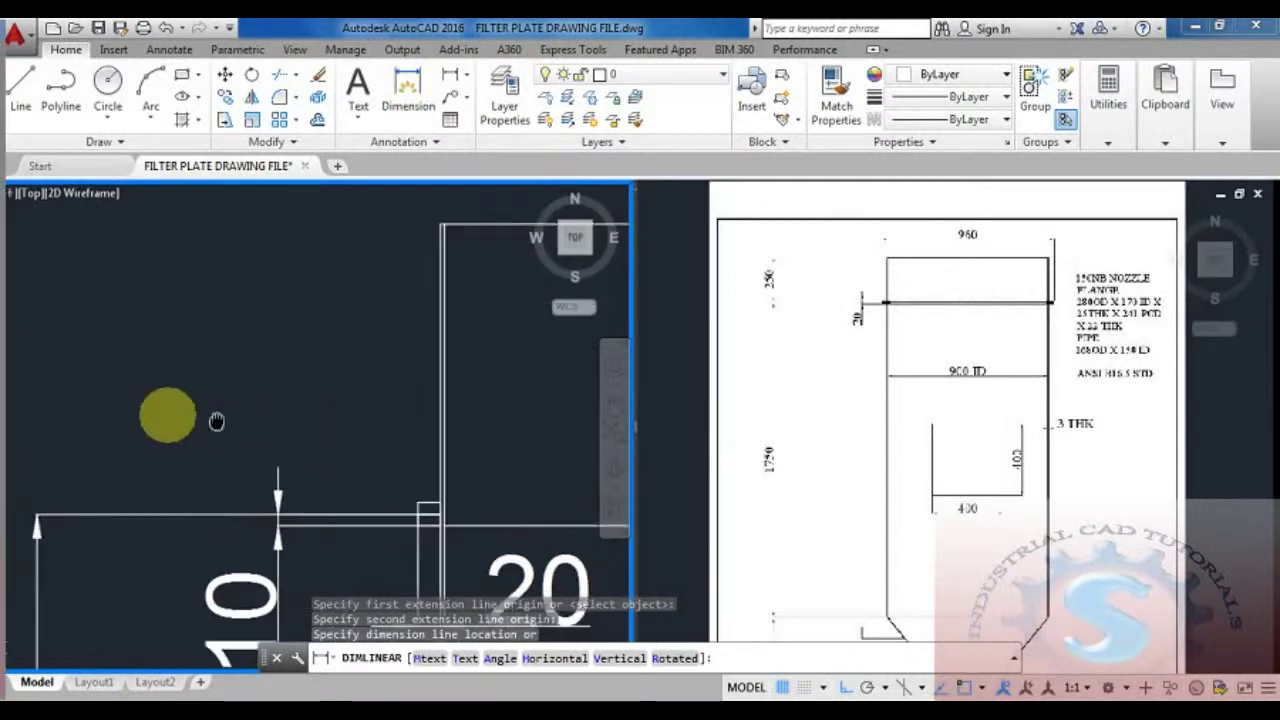
{"action": "middle_click_drag", "start_coordinate": [147, 378], "coordinate": [177, 371]}
{"action": "key", "text": "Escape"}
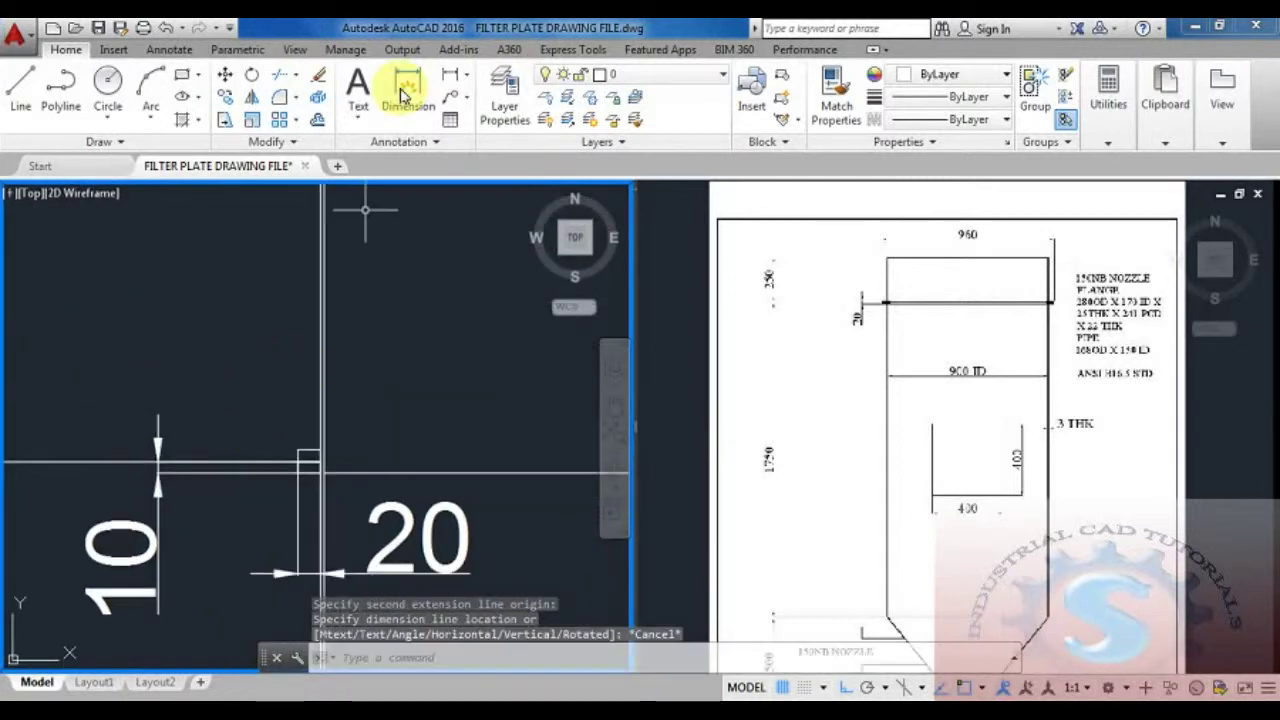
Dimension the upper wall as 250, flange corner to top-line midpoint, placed on the left
{"action": "left_click", "coordinate": [451, 82]}
{"action": "scroll", "coordinate": [302, 495], "scroll_direction": "up", "scroll_amount": 2}
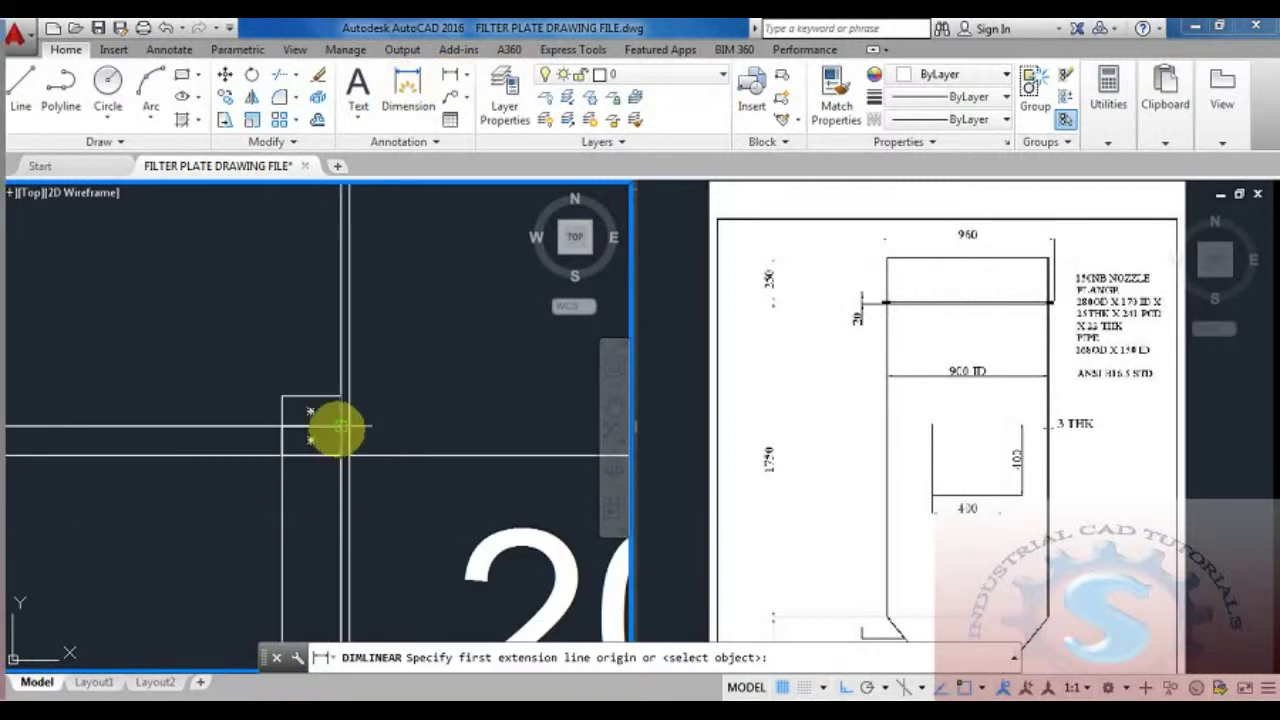
{"action": "left_click", "coordinate": [338, 427]}
{"action": "scroll", "coordinate": [86, 509], "scroll_direction": "down", "scroll_amount": 3}
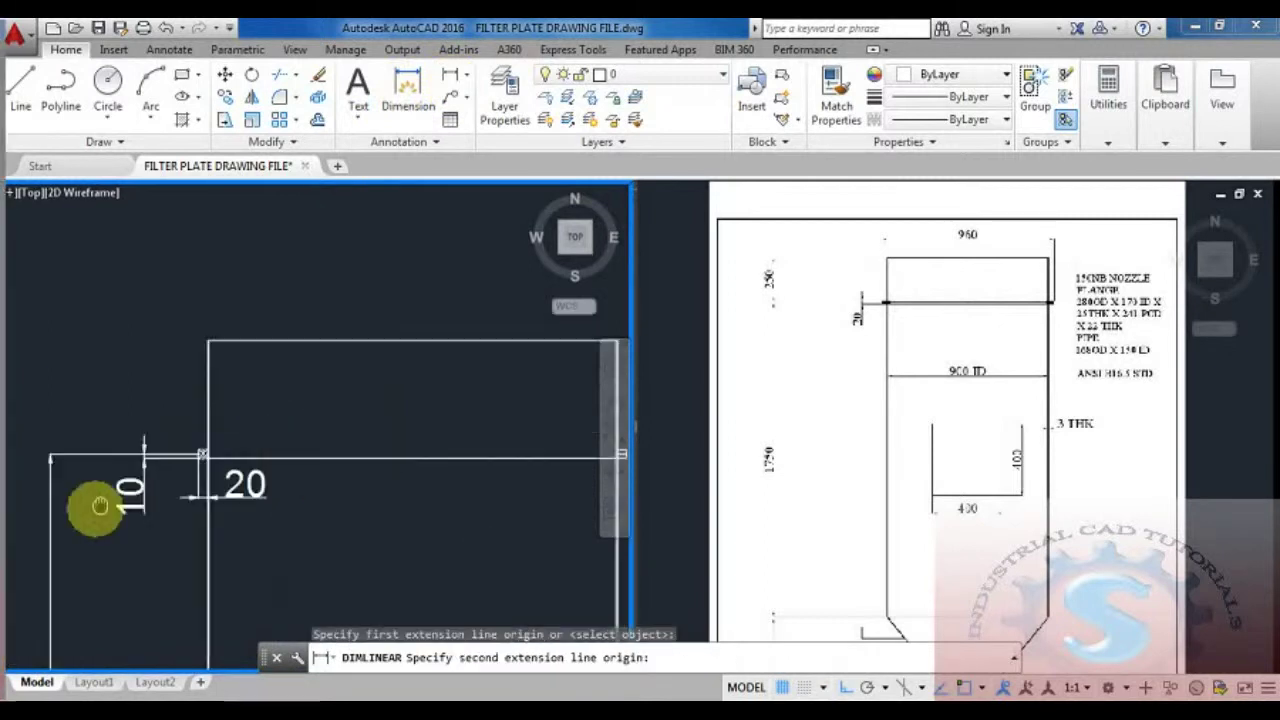
{"action": "left_click", "coordinate": [402, 346]}
{"action": "scroll", "coordinate": [399, 349], "scroll_direction": "down", "scroll_amount": 3}
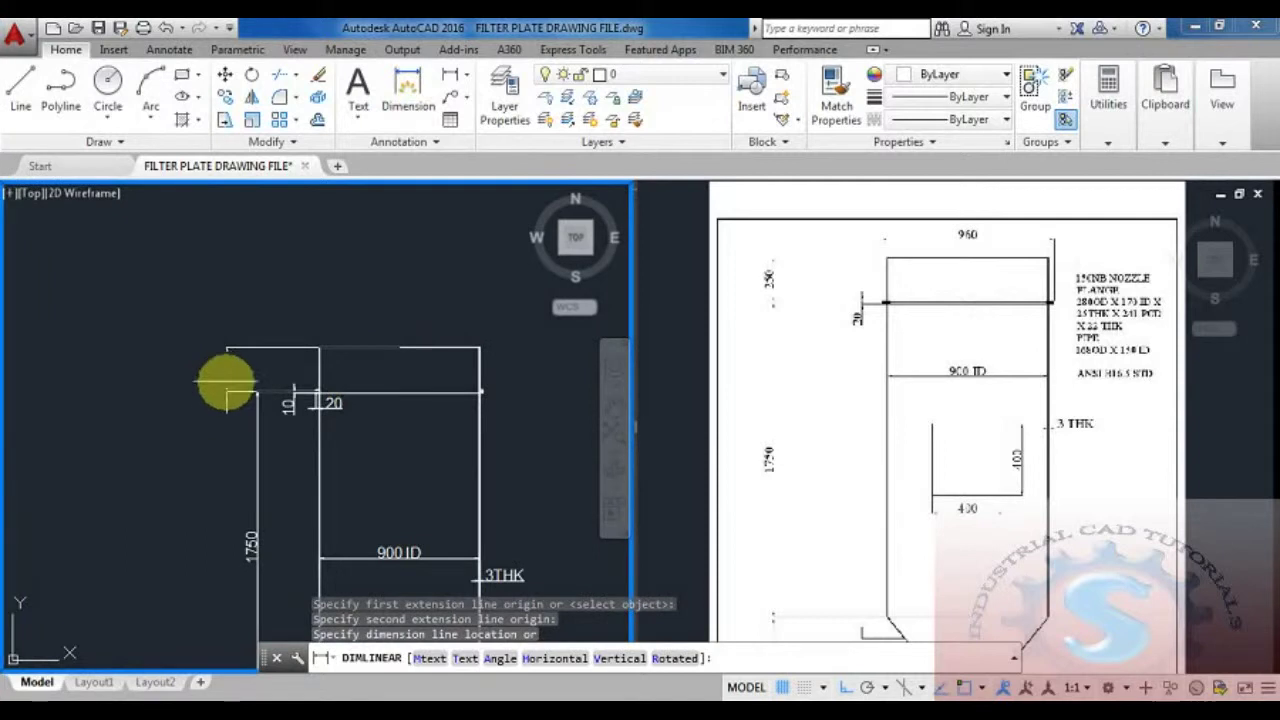
{"action": "scroll", "coordinate": [226, 381], "scroll_direction": "up", "scroll_amount": 3}
{"action": "left_click", "coordinate": [289, 426]}
{"action": "scroll", "coordinate": [194, 400], "scroll_direction": "down", "scroll_amount": 1}
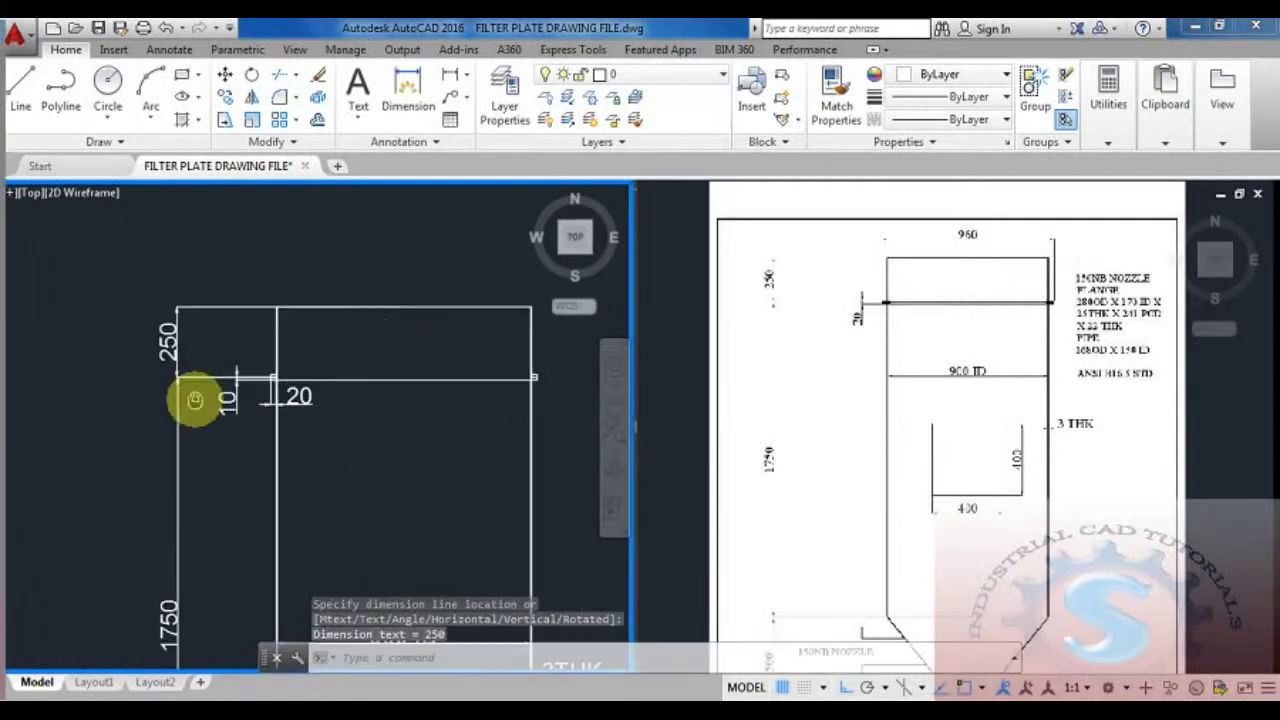
{"action": "scroll", "coordinate": [301, 407], "scroll_direction": "up", "scroll_amount": 3}
{"action": "middle_click_drag", "start_coordinate": [301, 407], "coordinate": [252, 372]}
{"action": "type", "text": "l"}
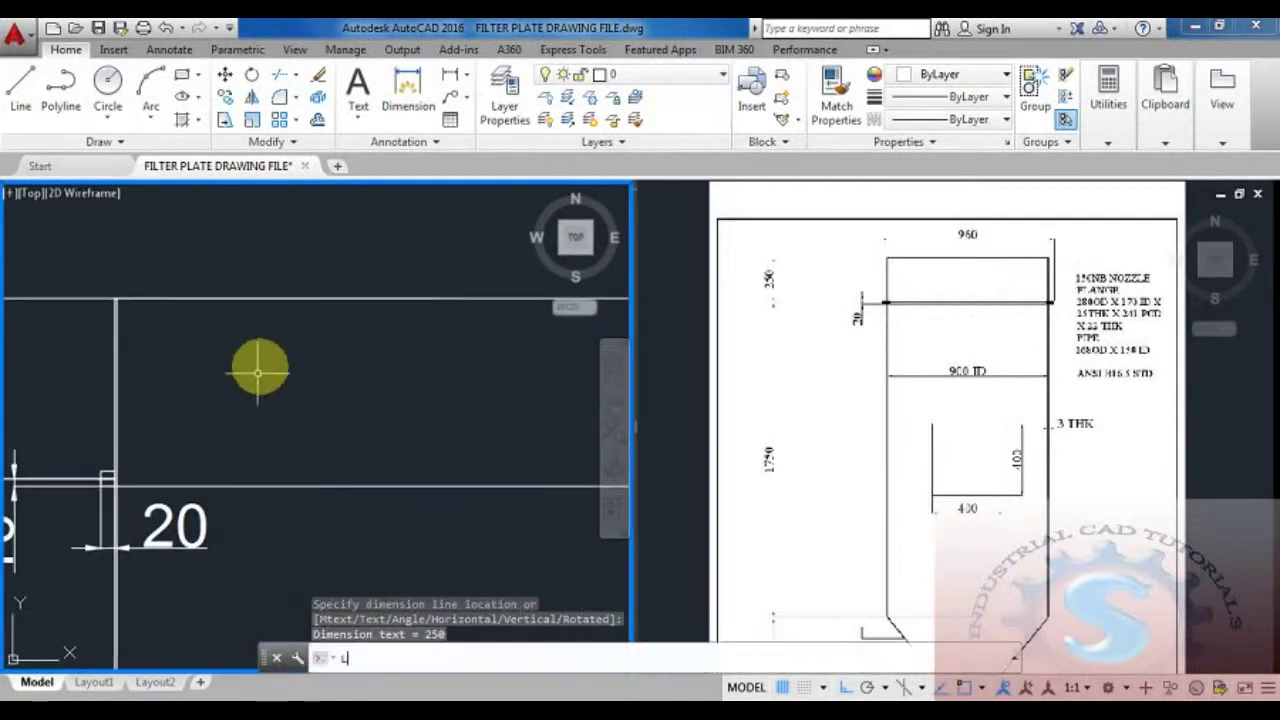
{"action": "key", "text": "Return"}
{"action": "key", "text": "Escape"}
Offset the top closing line 3 units inward into the shell
{"action": "type", "text": "o"}
{"action": "key", "text": "Return"}
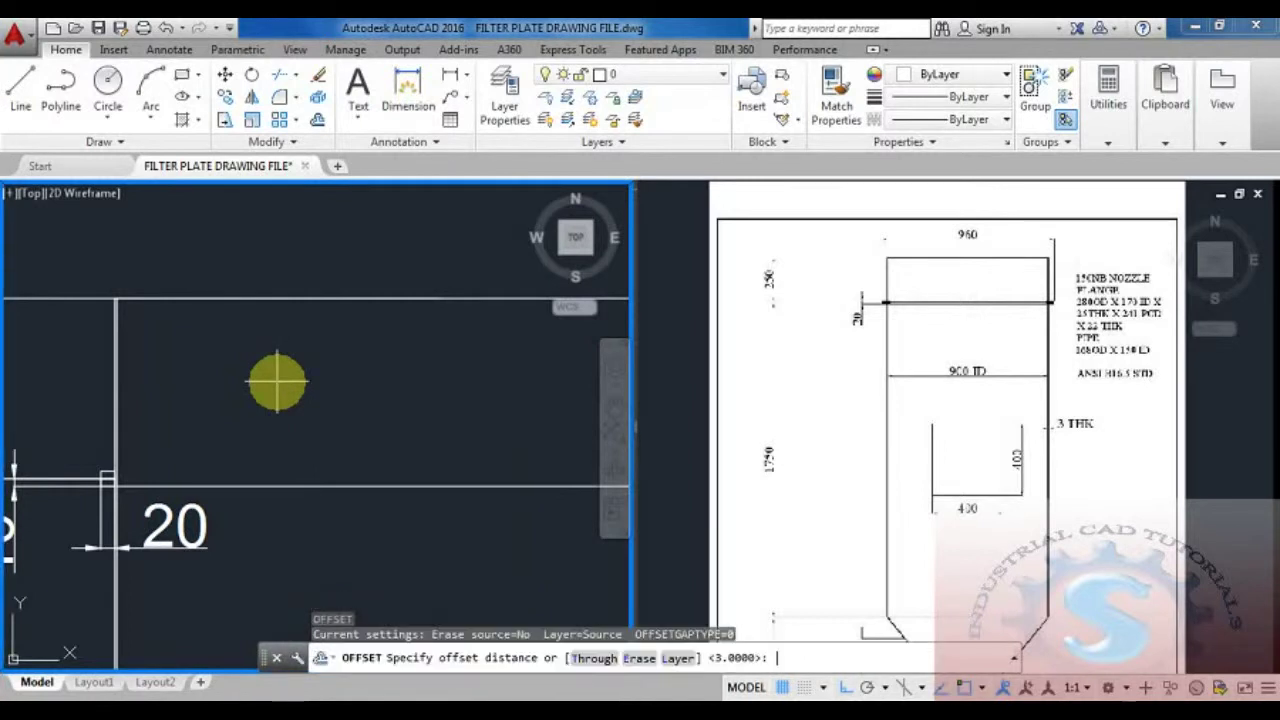
{"action": "type", "text": "3"}
{"action": "key", "text": "Return"}
{"action": "left_click", "coordinate": [388, 296]}
{"action": "left_click", "coordinate": [388, 298]}
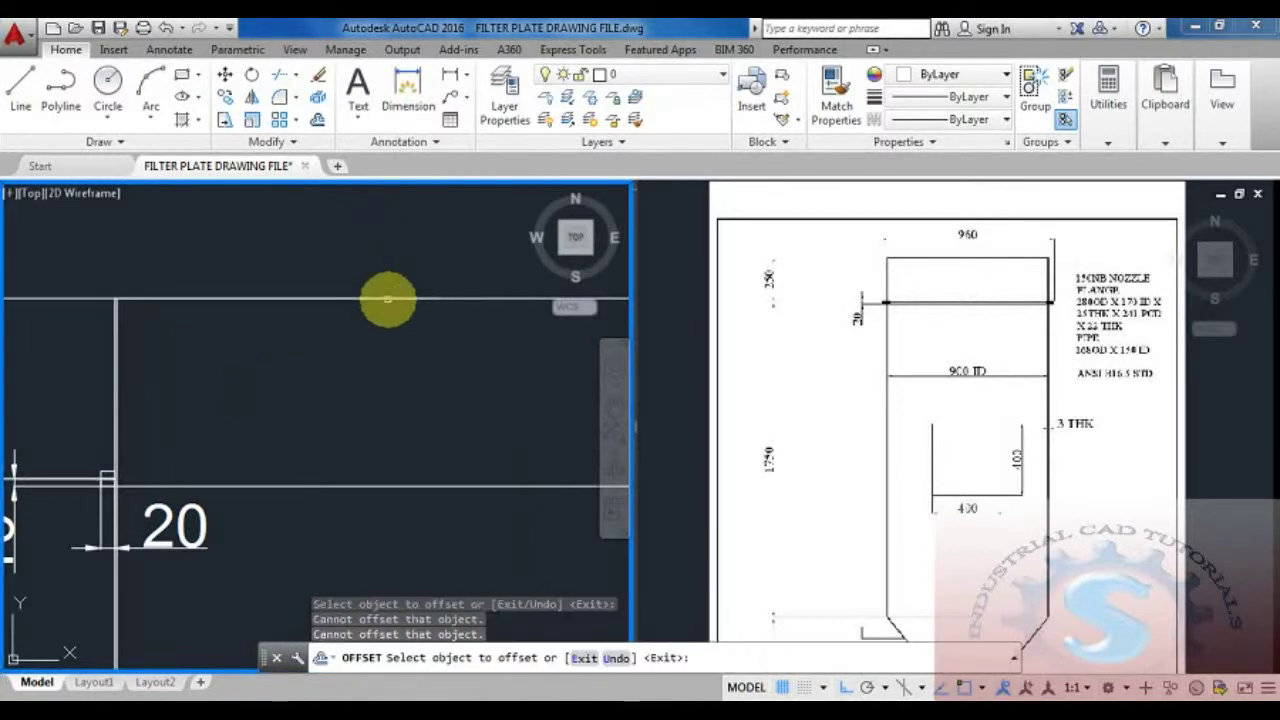
{"action": "left_click", "coordinate": [508, 298]}
{"action": "left_click", "coordinate": [460, 354]}
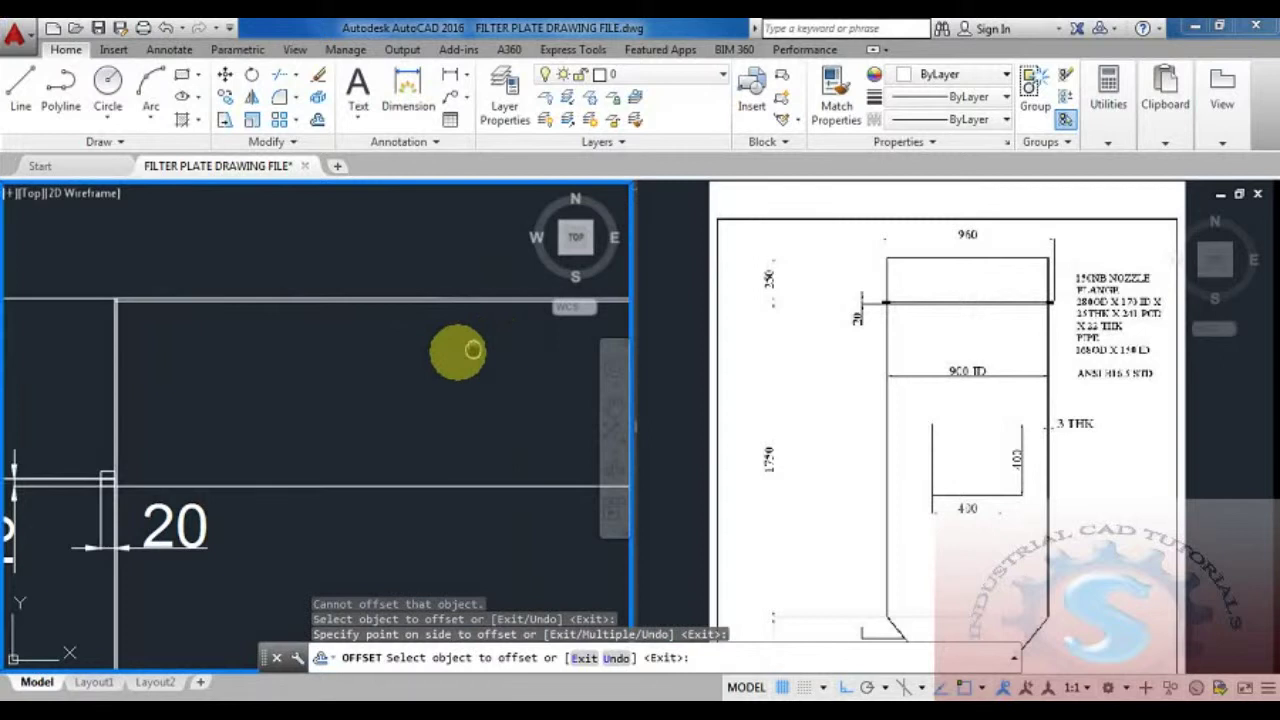
{"action": "scroll", "coordinate": [274, 354], "scroll_direction": "down", "scroll_amount": 4}
{"action": "scroll", "coordinate": [566, 451], "scroll_direction": "up", "scroll_amount": 3}
{"action": "left_click", "coordinate": [374, 473]}
{"action": "scroll", "coordinate": [266, 366], "scroll_direction": "up", "scroll_amount": 4}
{"action": "key", "text": "Escape"}
Trim the overshooting line ends at the top-left and top-right corners
{"action": "type", "text": "tr"}
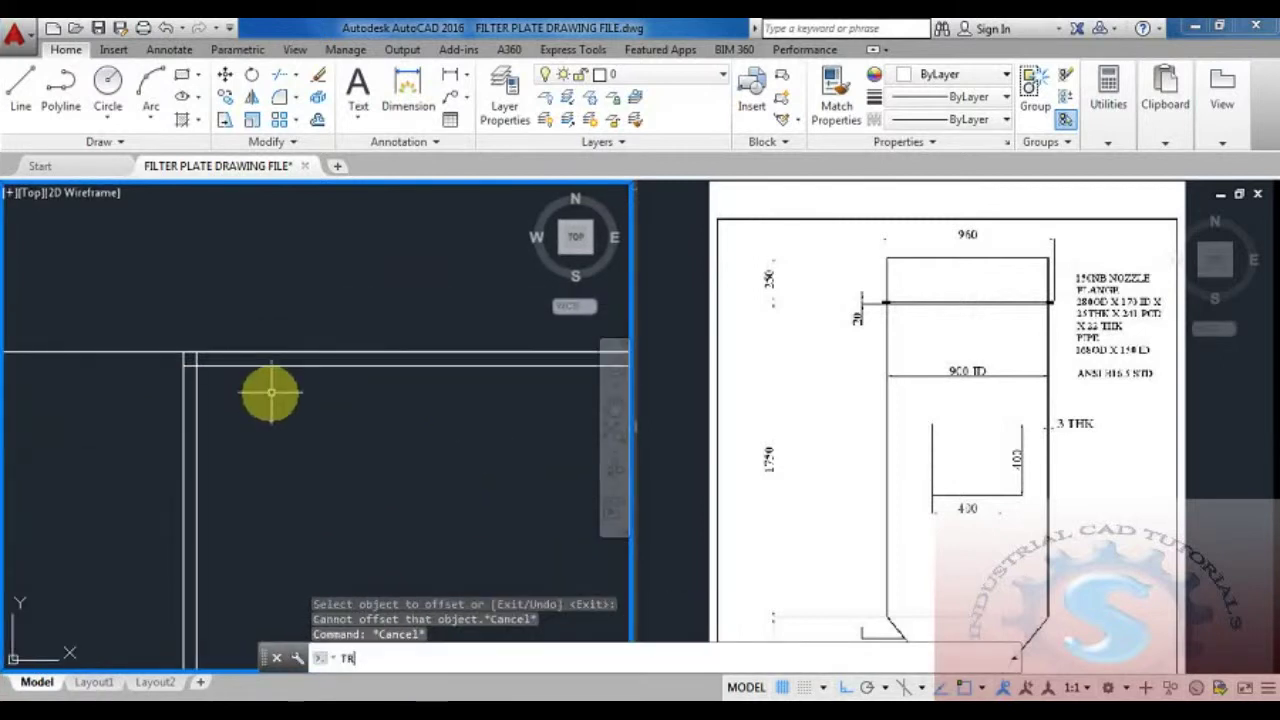
{"action": "key", "text": "Return"}
{"action": "scroll", "coordinate": [191, 351], "scroll_direction": "up", "scroll_amount": 2}
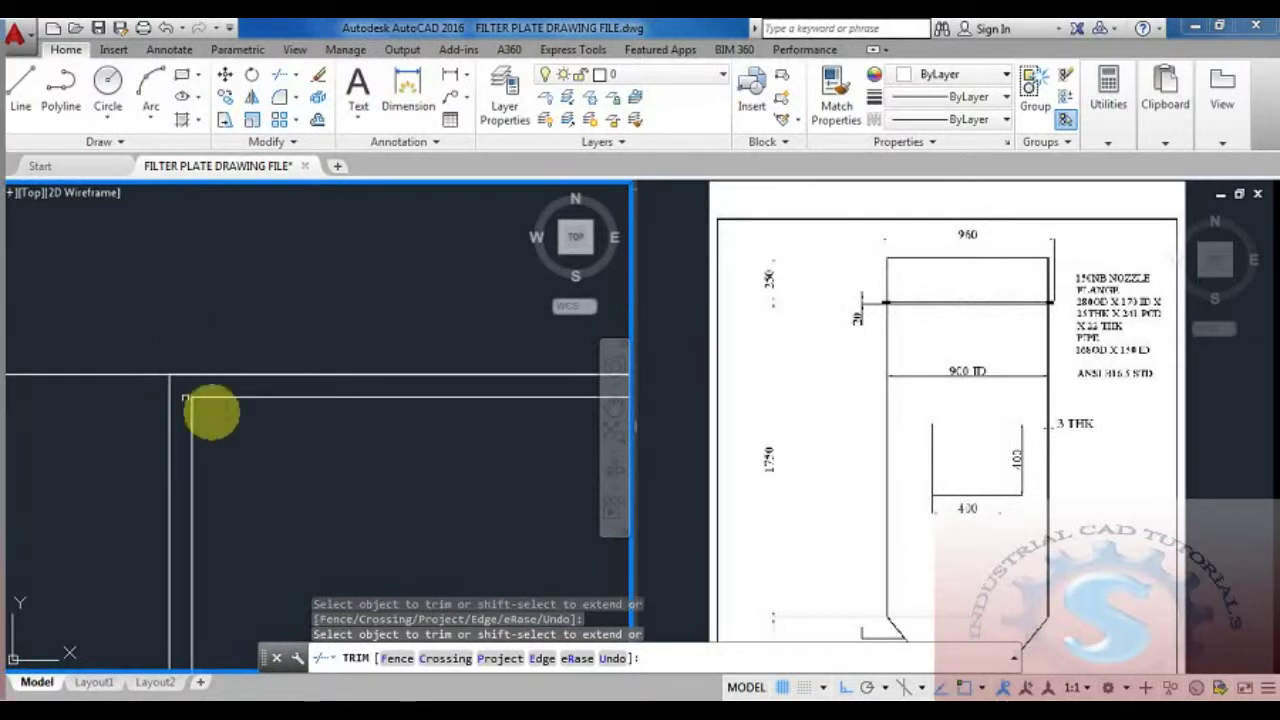
{"action": "left_click", "coordinate": [185, 397]}
{"action": "middle_click_drag", "start_coordinate": [185, 397], "coordinate": [63, 266]}
{"action": "scroll", "coordinate": [243, 386], "scroll_direction": "up", "scroll_amount": 3}
{"action": "scroll", "coordinate": [320, 414], "scroll_direction": "down", "scroll_amount": 3}
{"action": "middle_click_drag", "start_coordinate": [320, 414], "coordinate": [514, 317]}
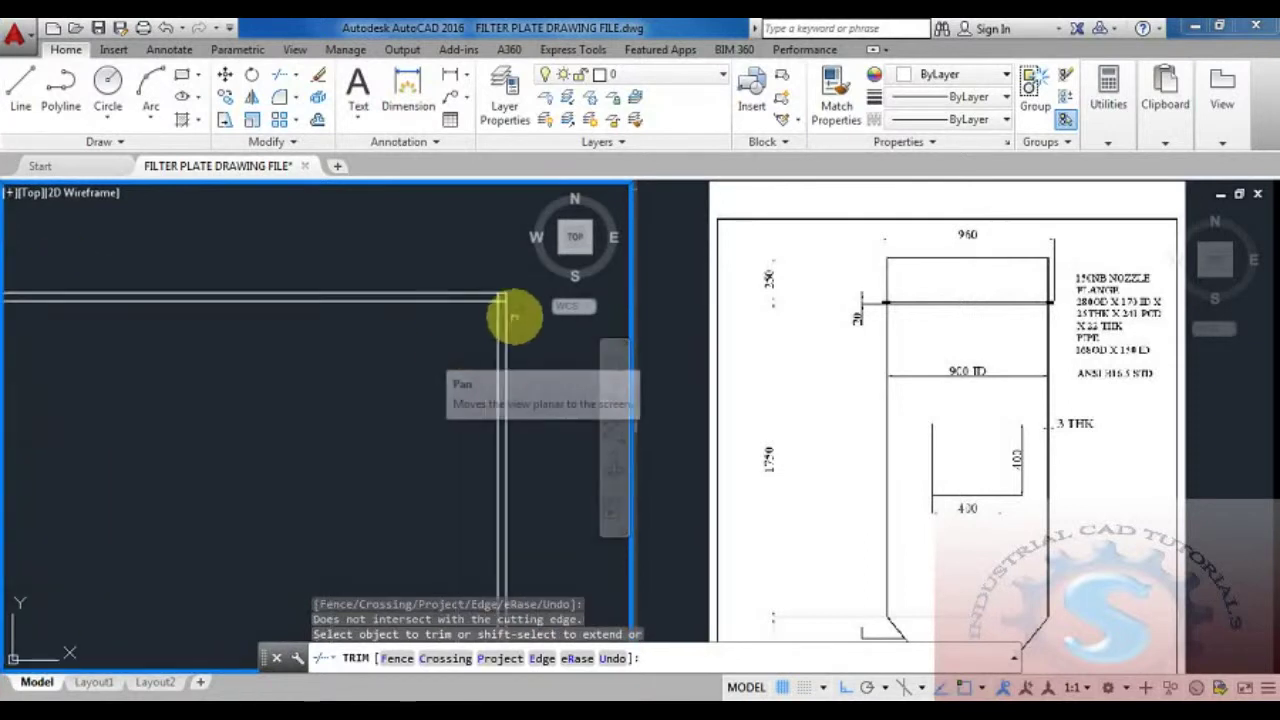
{"action": "scroll", "coordinate": [496, 296], "scroll_direction": "up", "scroll_amount": 5}
{"action": "left_click", "coordinate": [464, 270]}
{"action": "scroll", "coordinate": [414, 391], "scroll_direction": "down", "scroll_amount": 6}
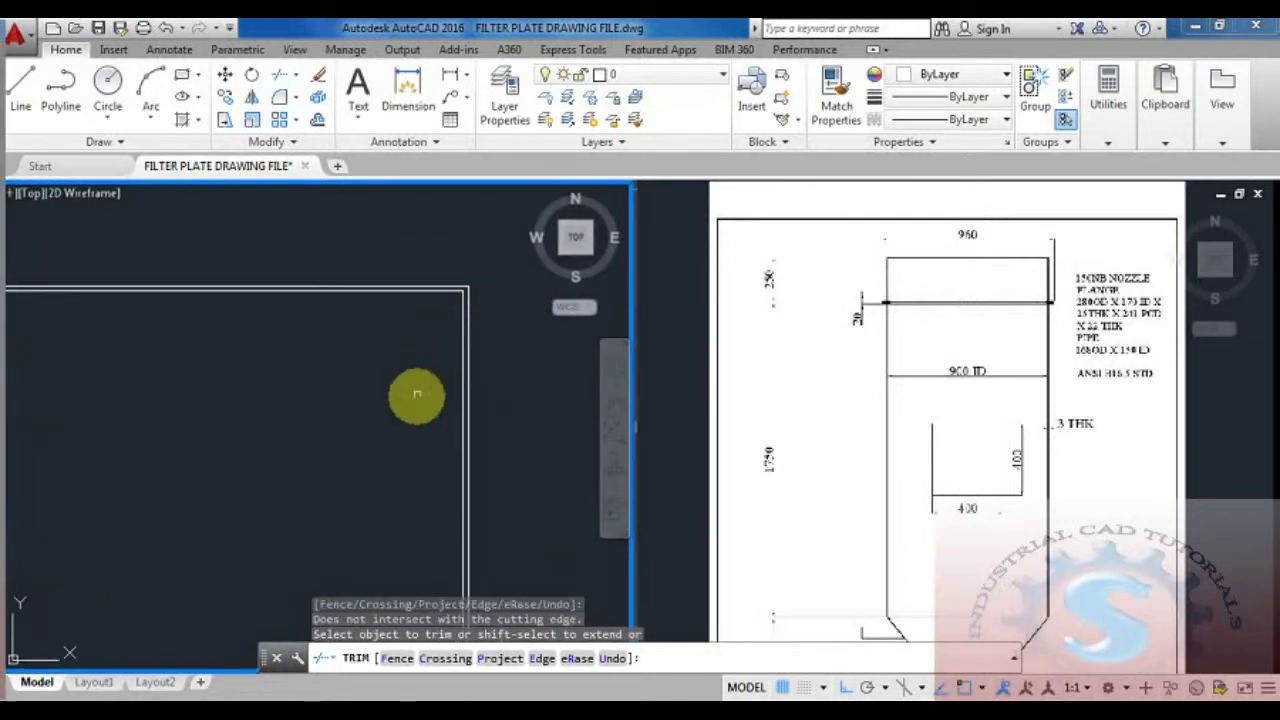
{"action": "key", "text": "Escape"}
Pan down onto the flange and start the HATCH command with H
{"action": "scroll", "coordinate": [362, 425], "scroll_direction": "down", "scroll_amount": 3}
{"action": "scroll", "coordinate": [354, 423], "scroll_direction": "up", "scroll_amount": 2}
{"action": "scroll", "coordinate": [351, 429], "scroll_direction": "down", "scroll_amount": 1}
{"action": "middle_click_drag", "start_coordinate": [367, 406], "coordinate": [376, 351]}
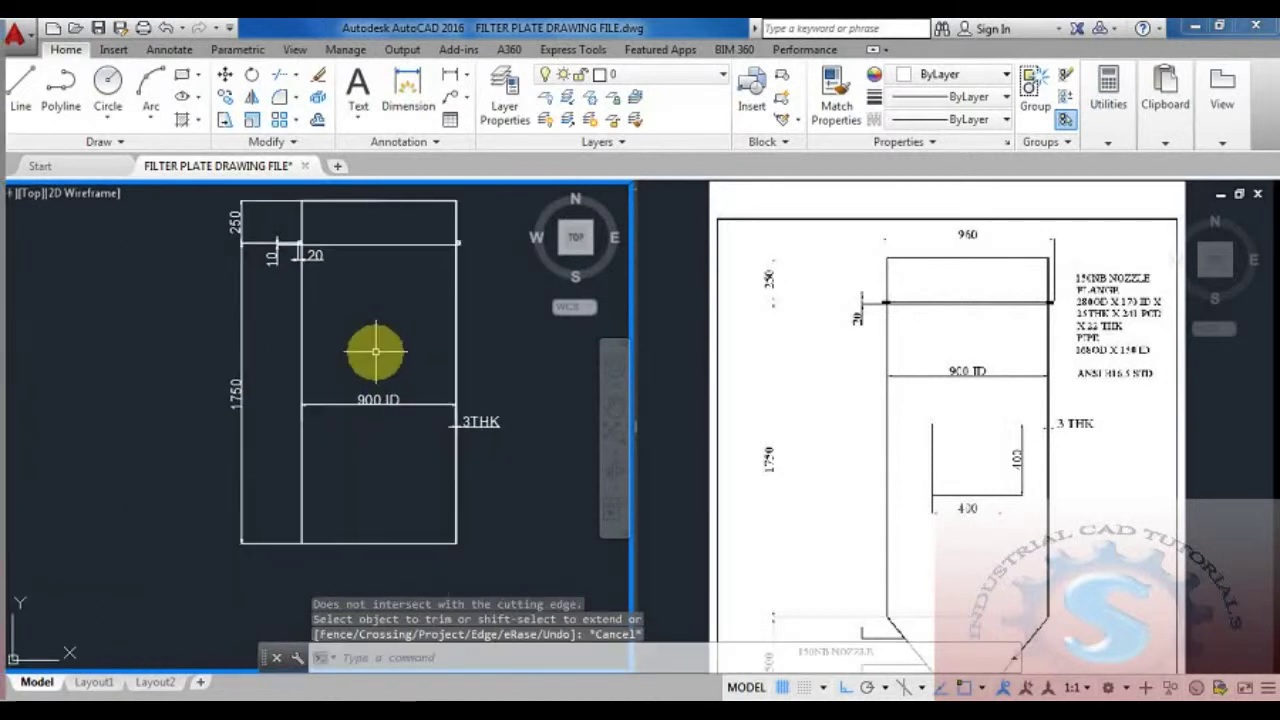
{"action": "middle_click_drag", "start_coordinate": [349, 245], "coordinate": [317, 418]}
{"action": "scroll", "coordinate": [370, 265], "scroll_direction": "up", "scroll_amount": 4}
{"action": "scroll", "coordinate": [317, 418], "scroll_direction": "up", "scroll_amount": 4}
{"action": "scroll", "coordinate": [360, 415], "scroll_direction": "down", "scroll_amount": 4}
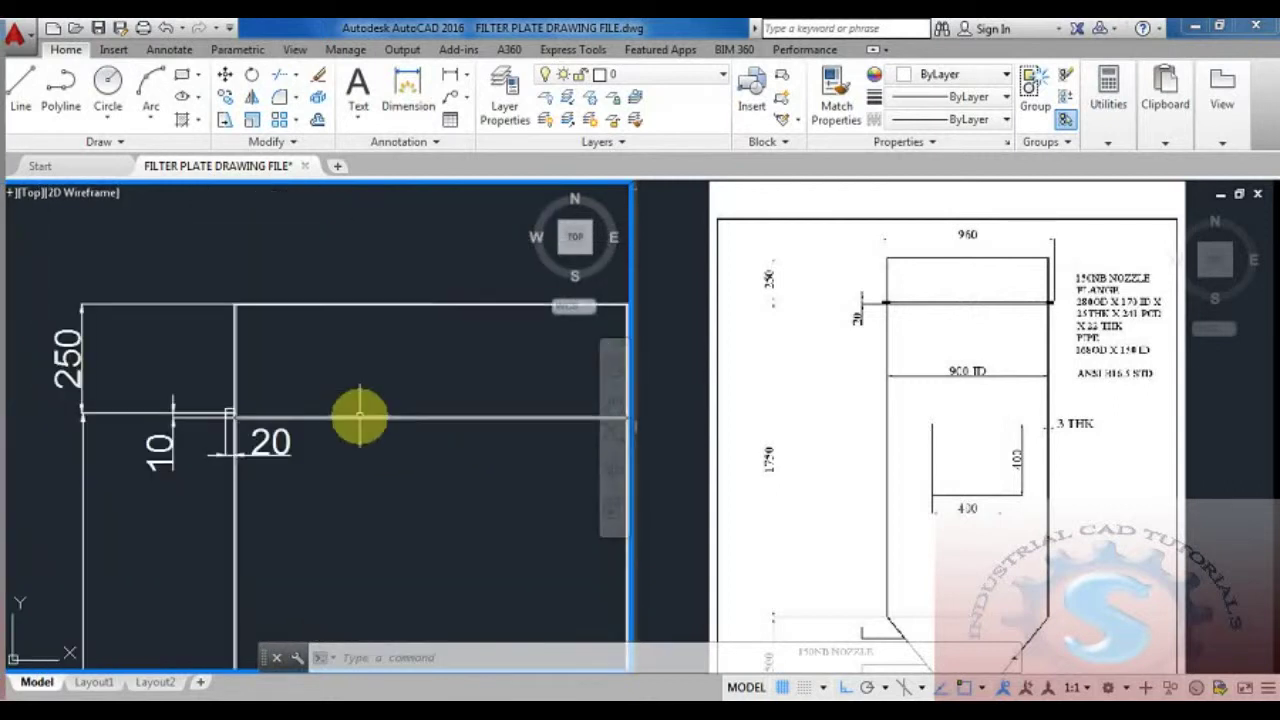
{"action": "type", "text": "H"}
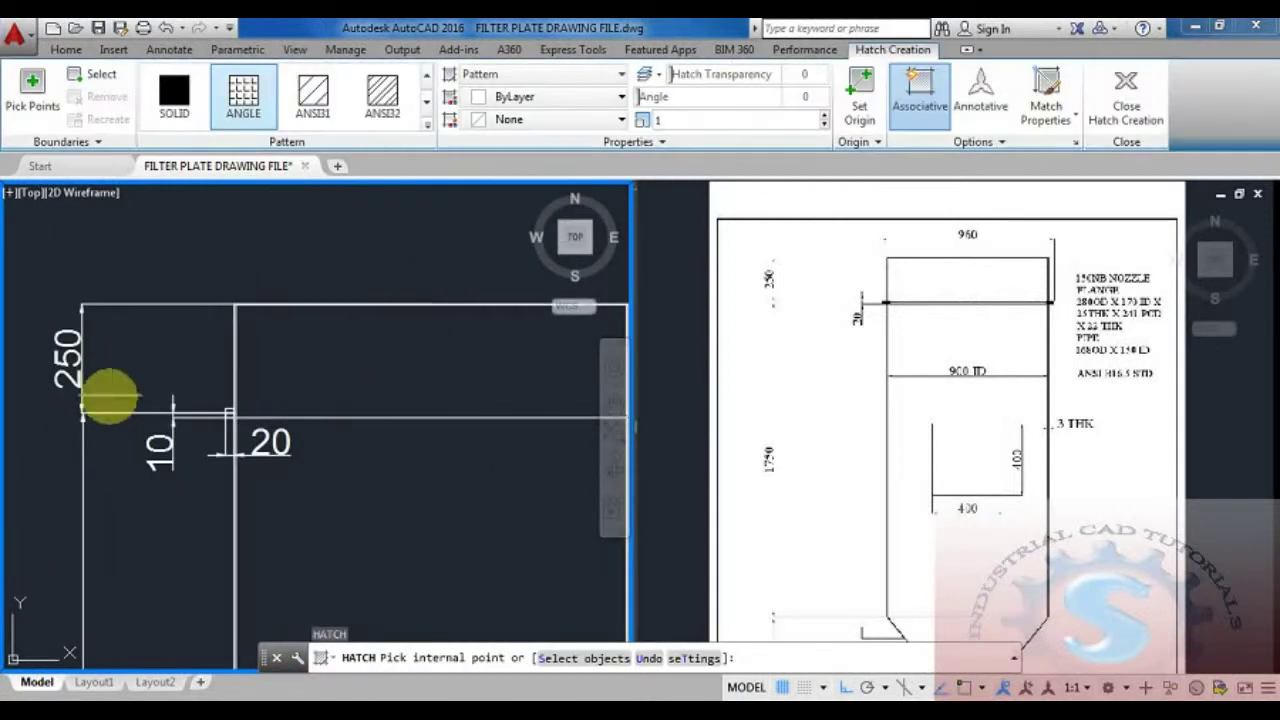
Fill the 20-by-10 flange rectangle with a SOLID hatch pattern
{"action": "scroll", "coordinate": [200, 429], "scroll_direction": "up", "scroll_amount": 6}
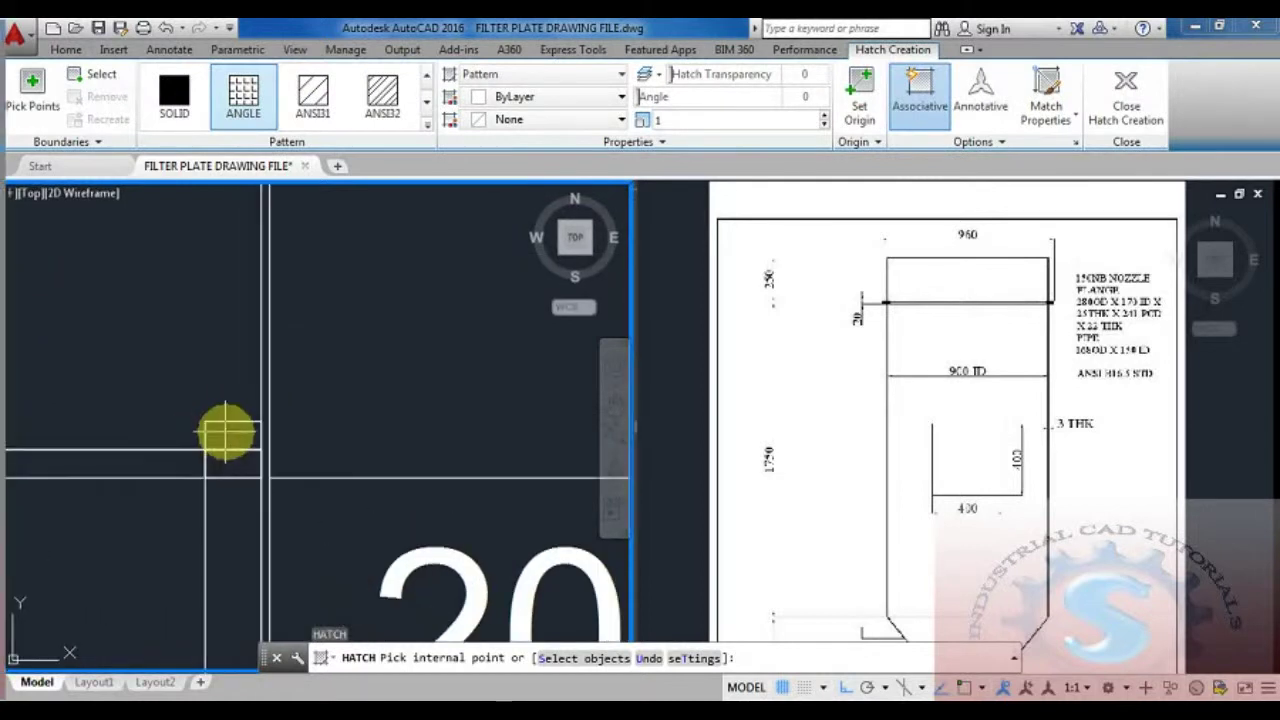
{"action": "left_click", "coordinate": [232, 462]}
{"action": "scroll", "coordinate": [150, 440], "scroll_direction": "down", "scroll_amount": 4}
{"action": "scroll", "coordinate": [420, 480], "scroll_direction": "up", "scroll_amount": 4}
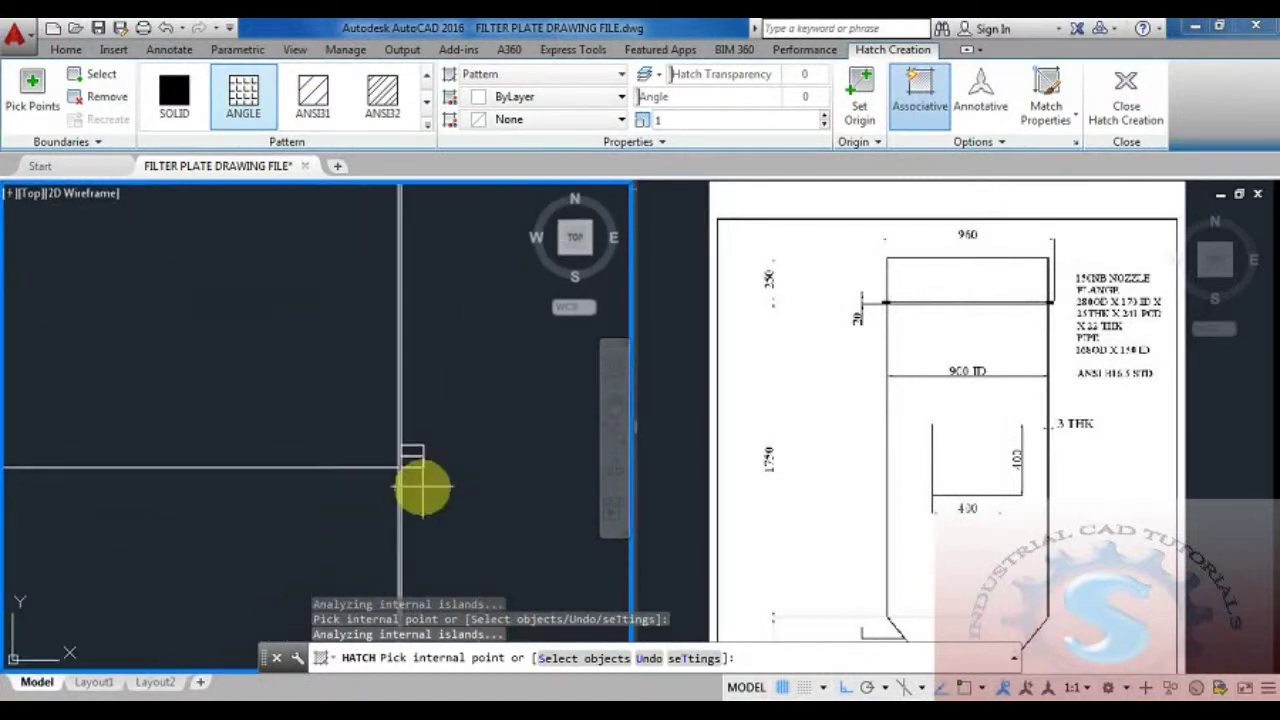
{"action": "left_click", "coordinate": [174, 98]}
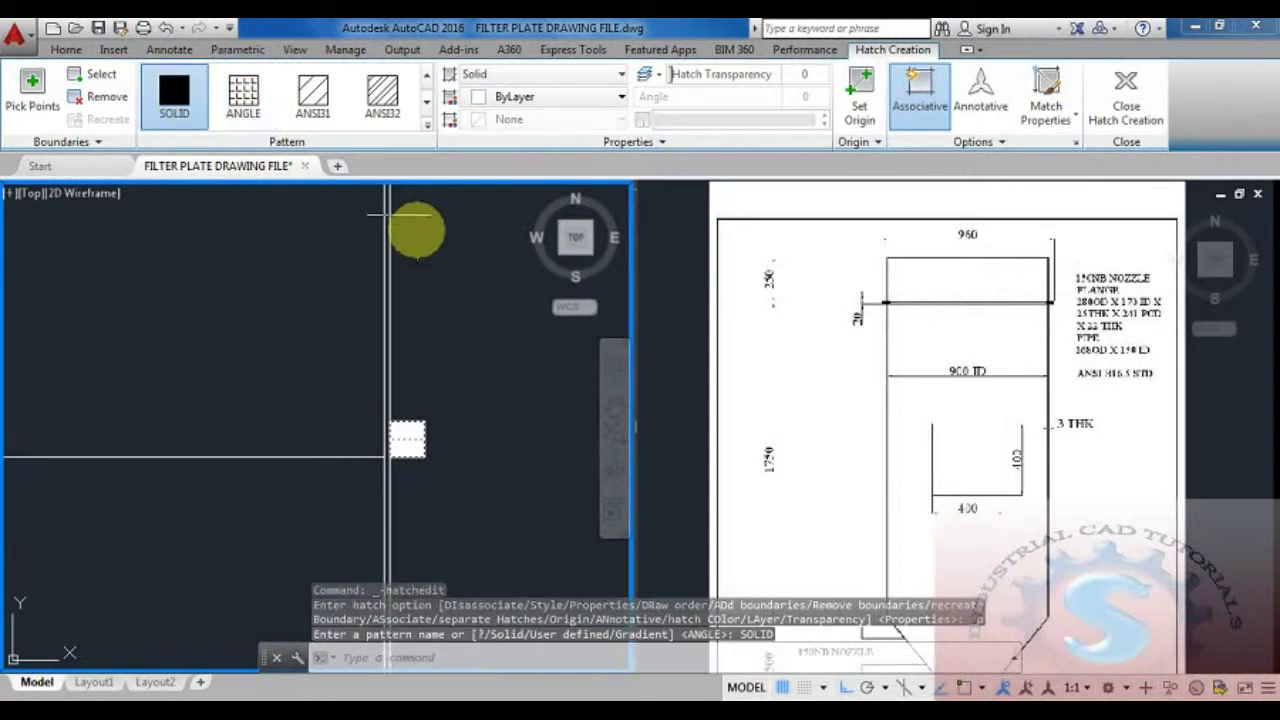
{"action": "key", "text": "Return"}
{"action": "scroll", "coordinate": [360, 380], "scroll_direction": "down", "scroll_amount": 5}
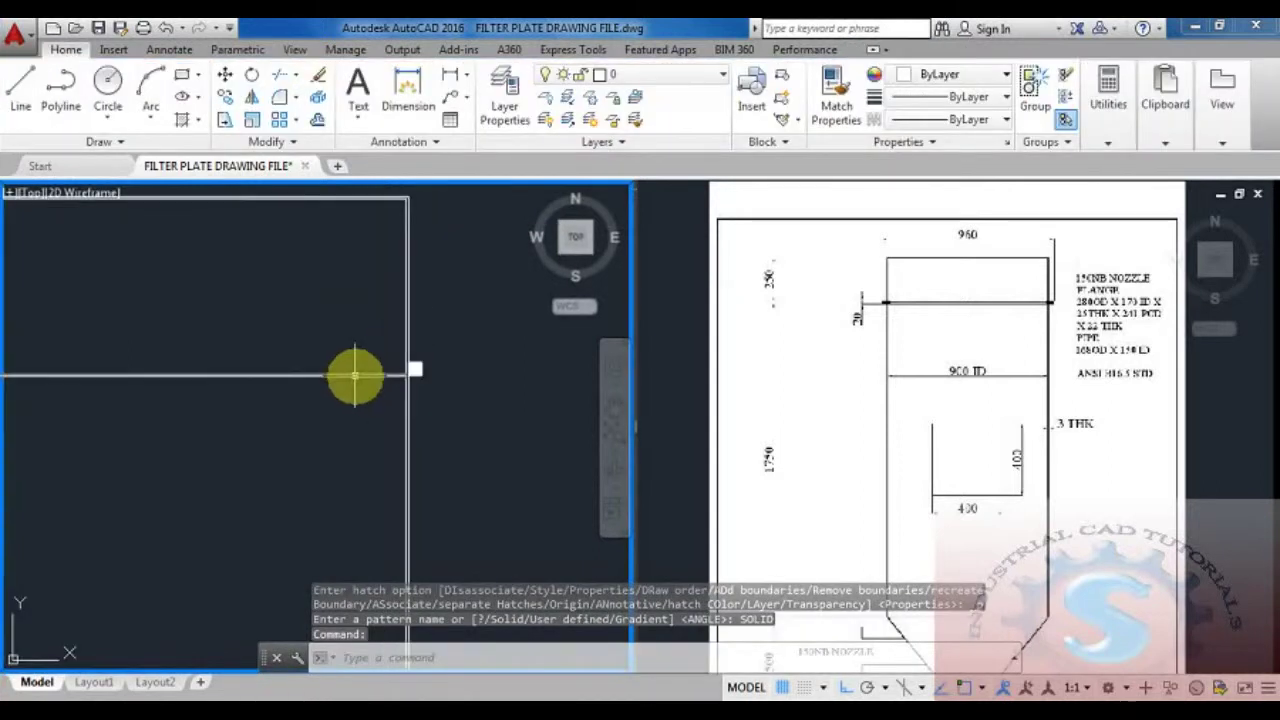
{"action": "scroll", "coordinate": [222, 385], "scroll_direction": "down", "scroll_amount": 4}
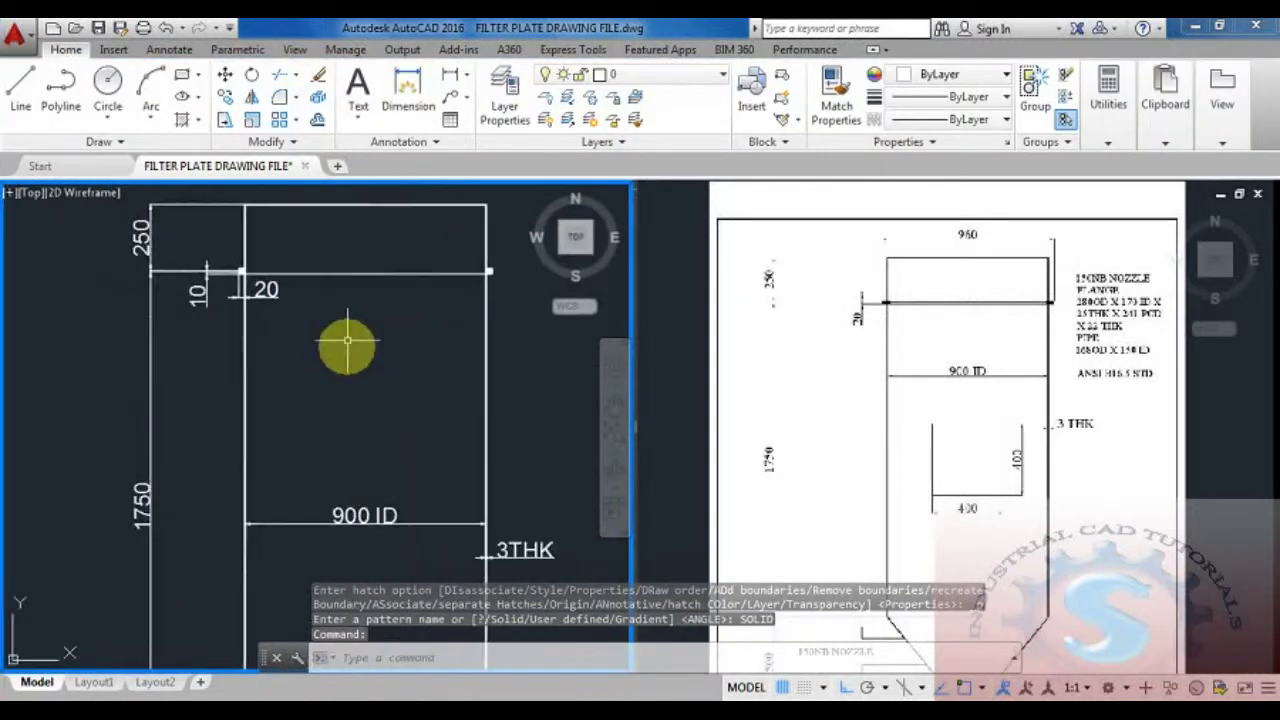
{"action": "middle_click_drag", "start_coordinate": [327, 372], "coordinate": [311, 409]}
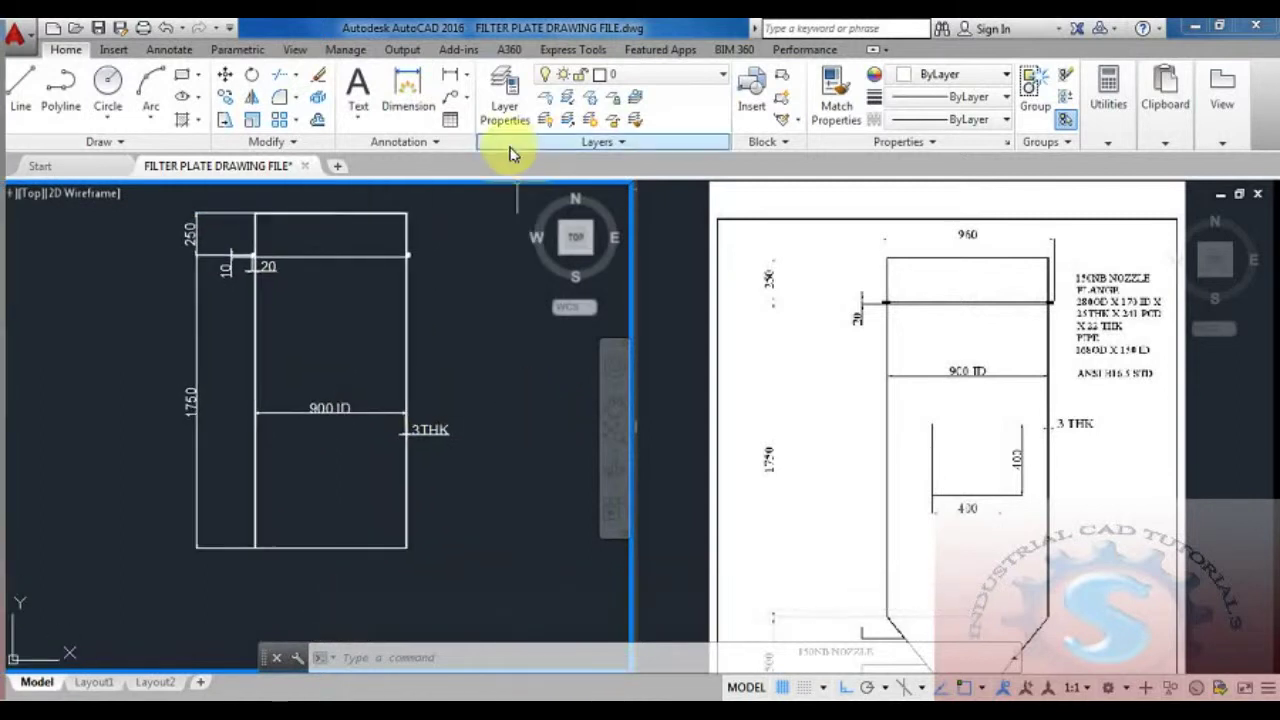